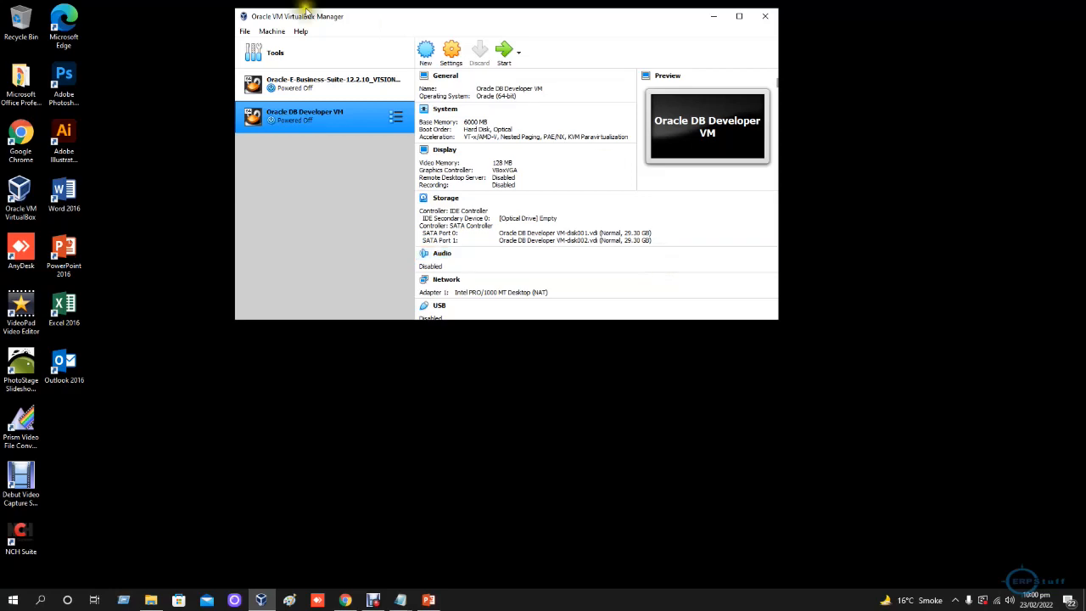
- Examine the advanced general settings and the motherboard settings of the Oracle DB Developer VM, leaving the configuration untouched
drag(416, 20, 451, 133)
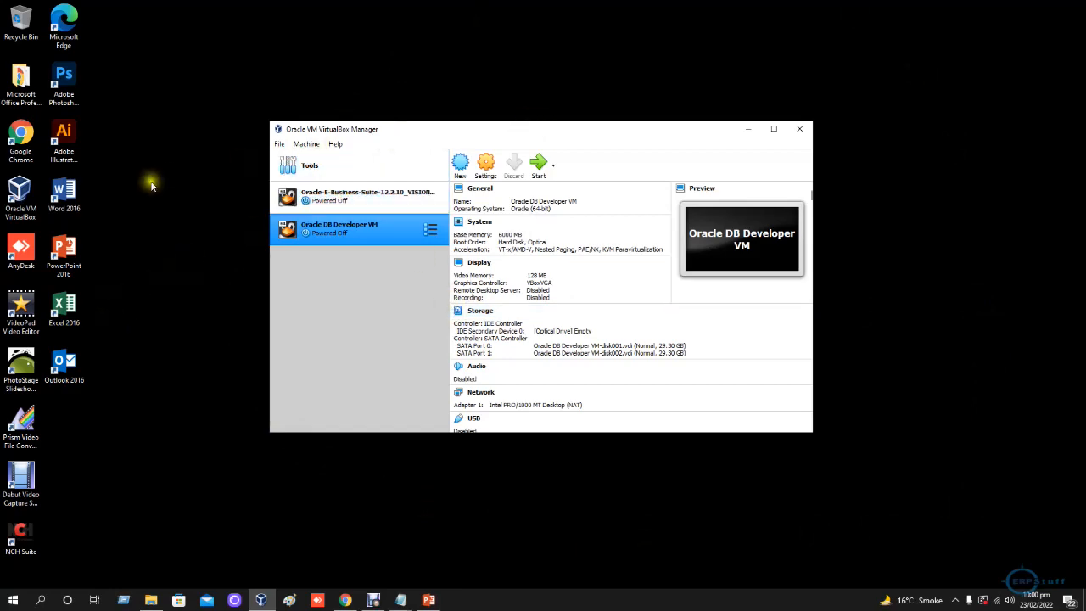
drag(414, 134, 435, 145)
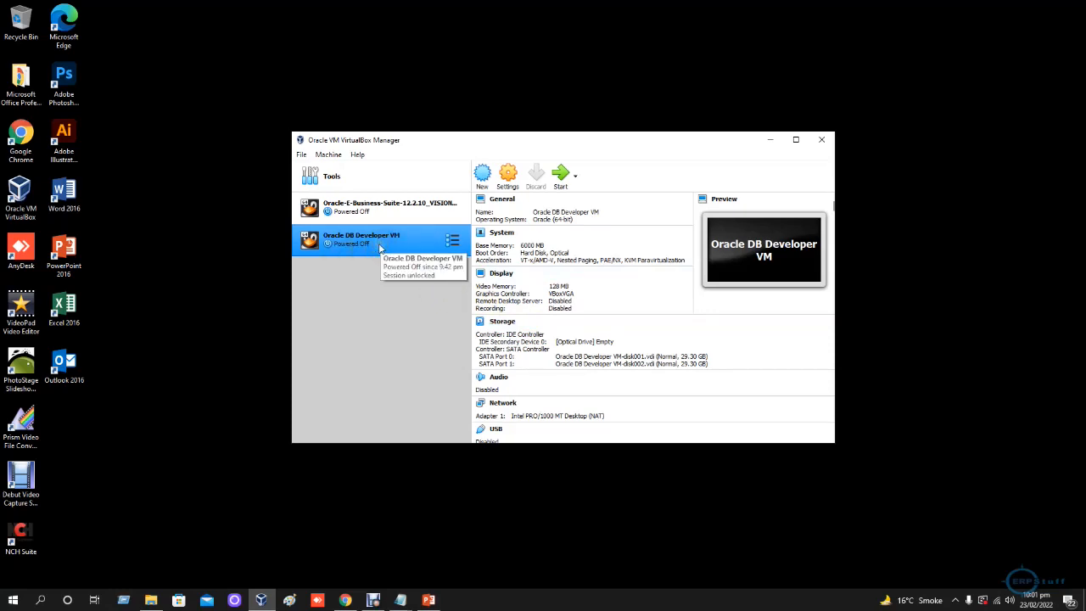
click(509, 178)
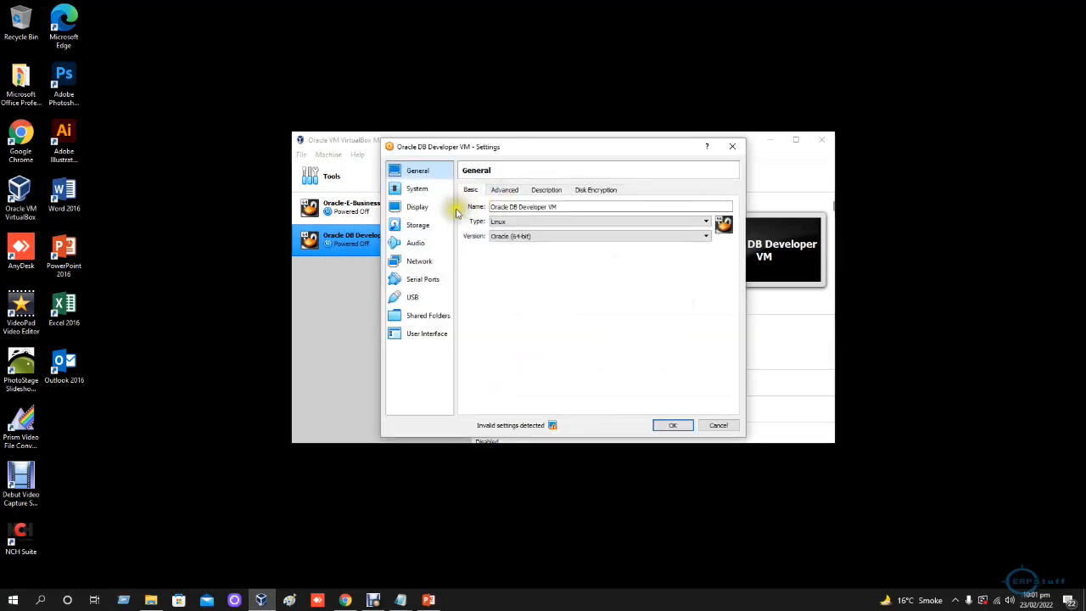
click(498, 190)
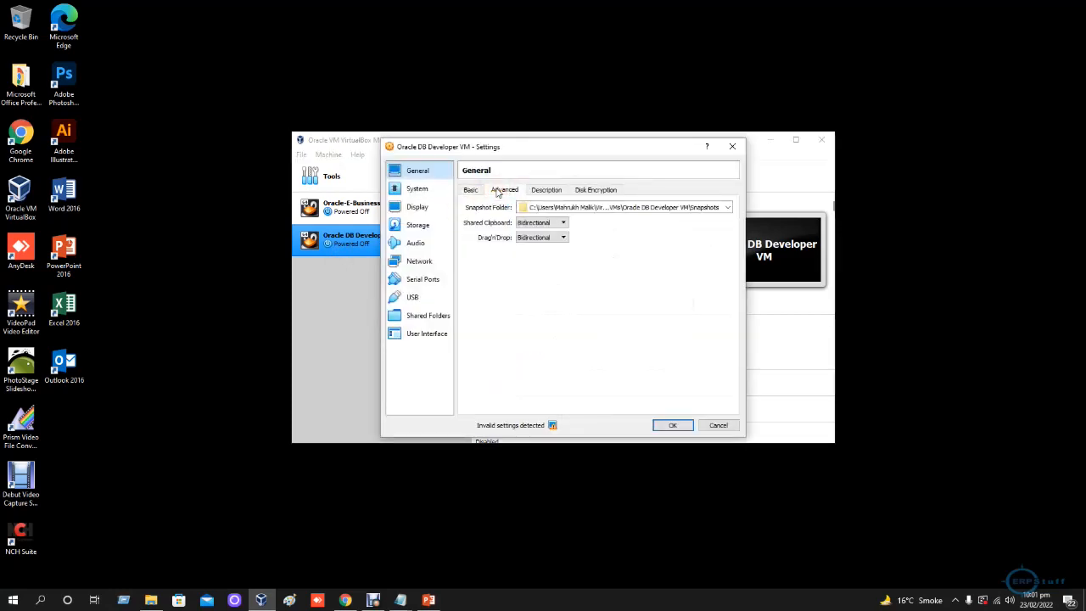
click(421, 193)
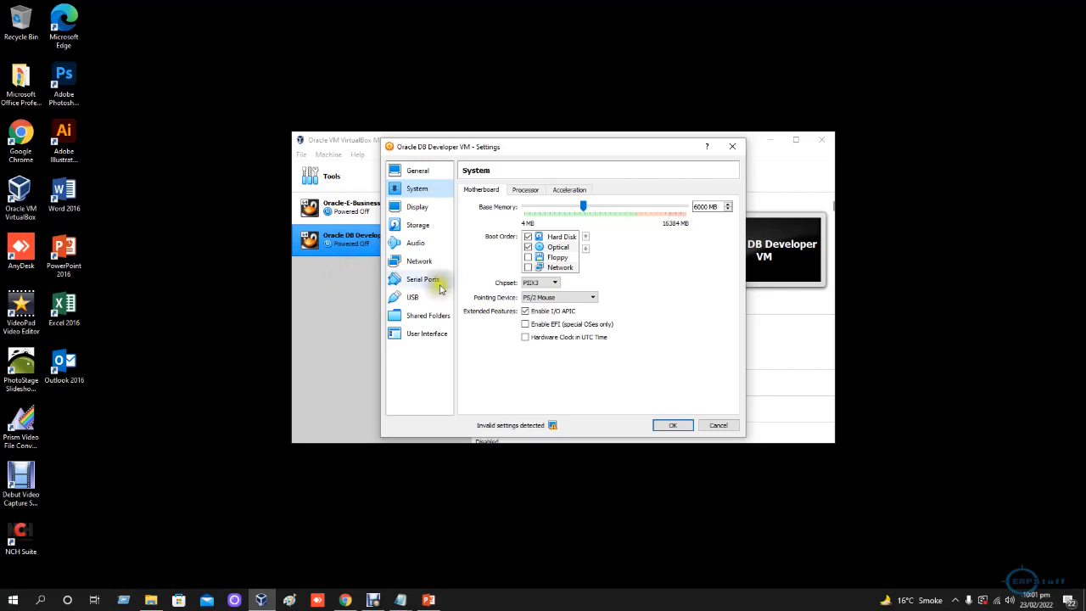
click(717, 425)
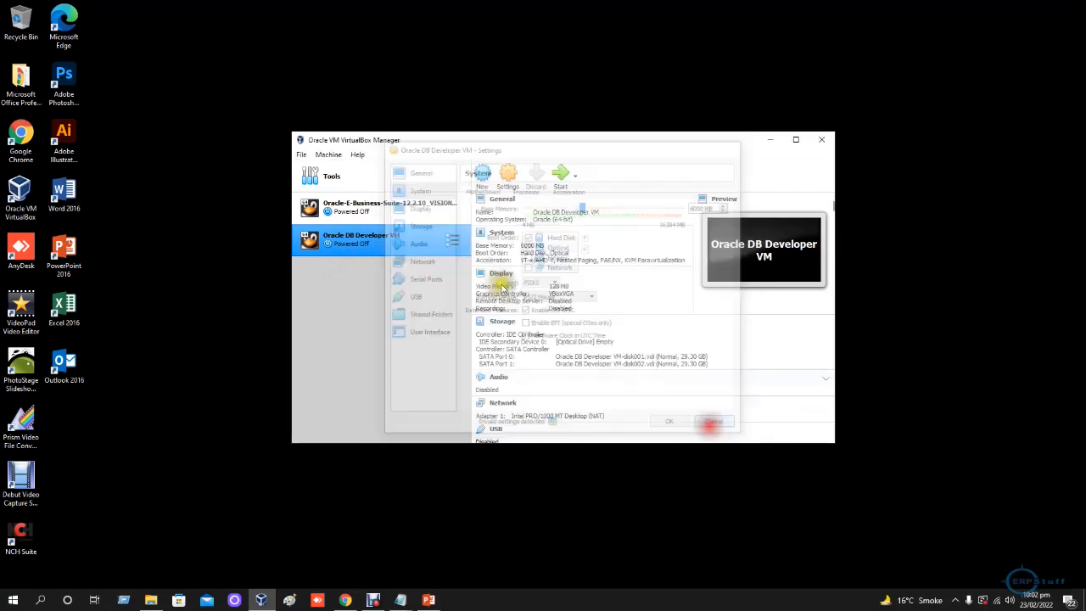
- Examine the base memory and motherboard settings of the Oracle-E-Business-Suite-12.2.10_VISION_INSTALL machine, leaving the configuration untouched
click(362, 212)
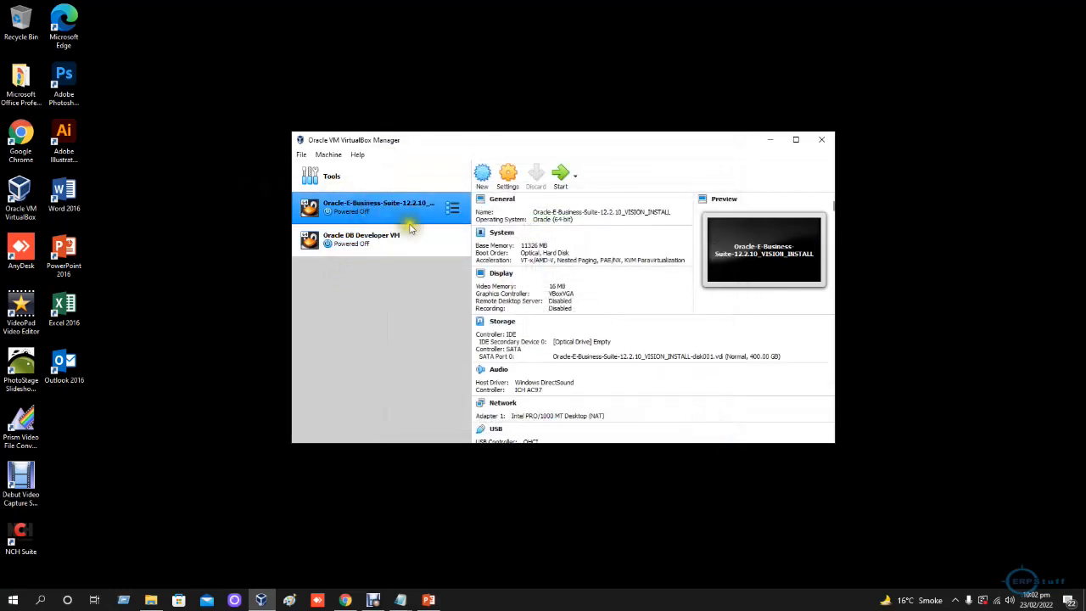
click(508, 177)
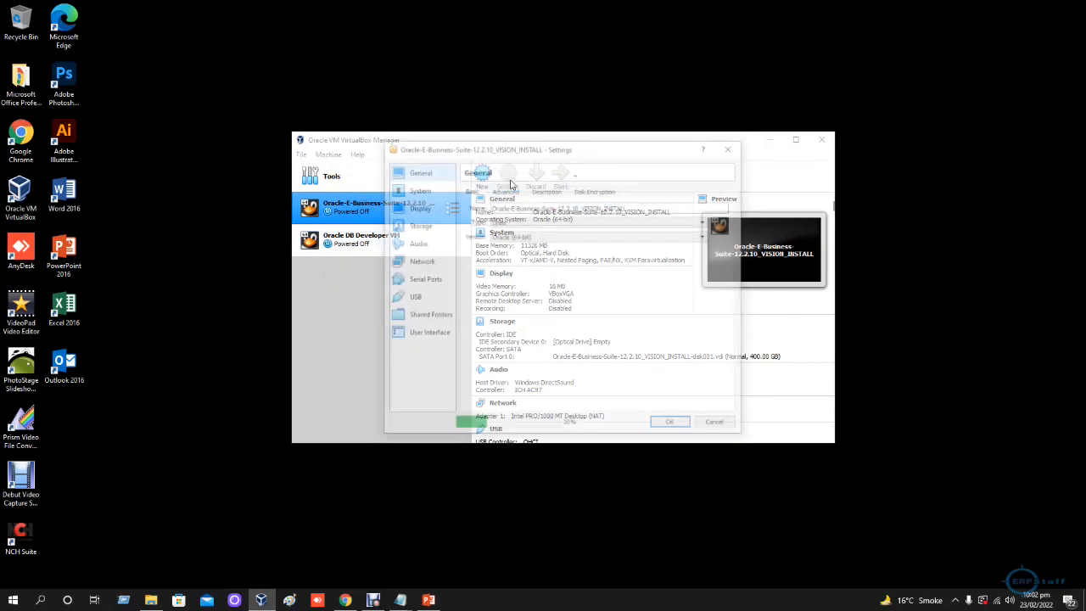
click(407, 189)
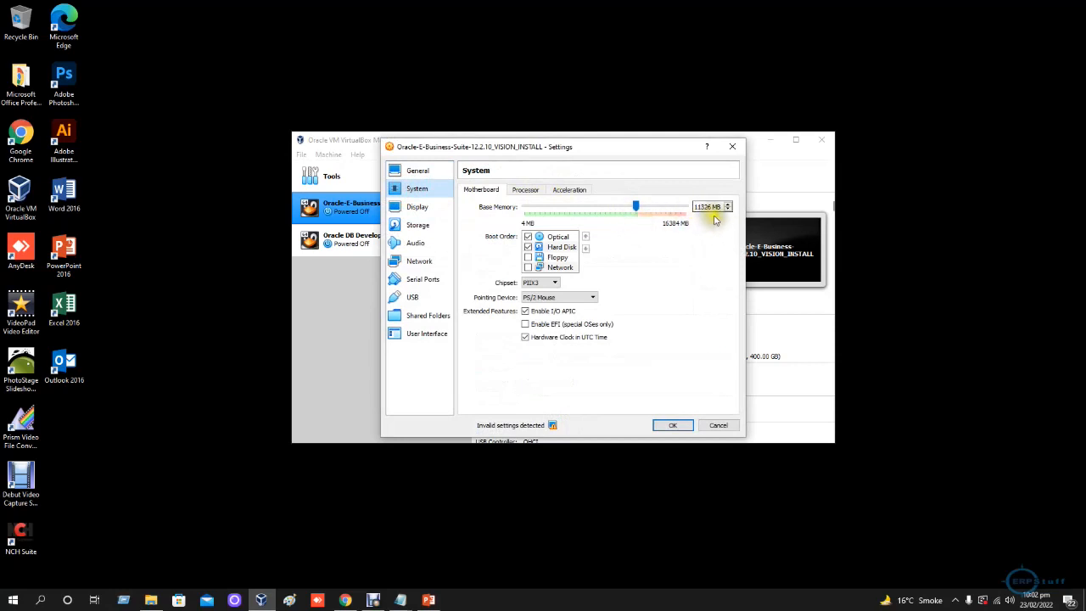
click(719, 424)
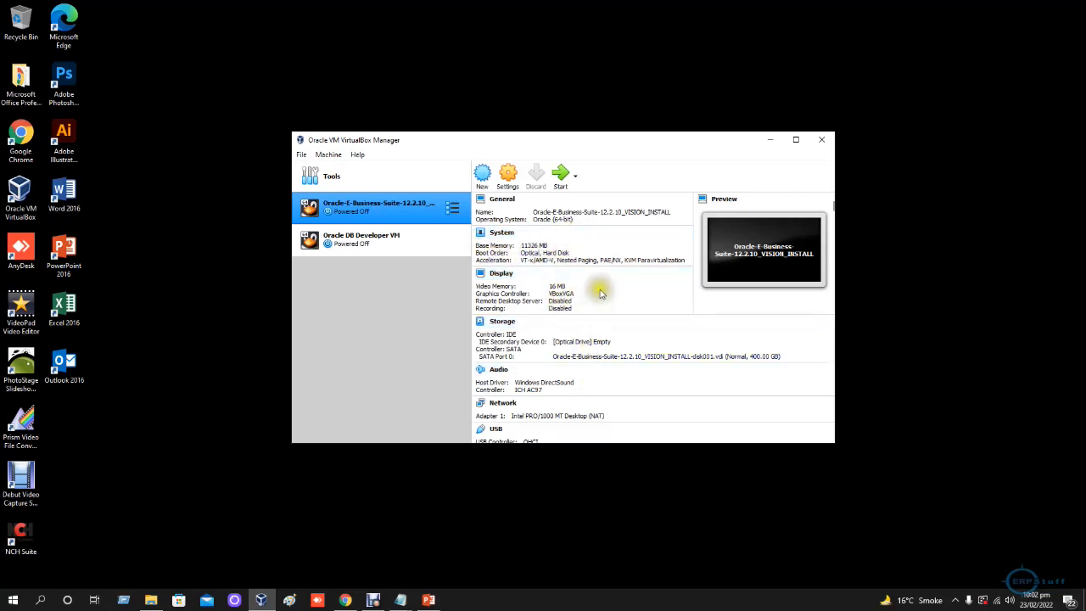
- Start the Oracle DB Developer VM and minimize its window while it boots
click(391, 247)
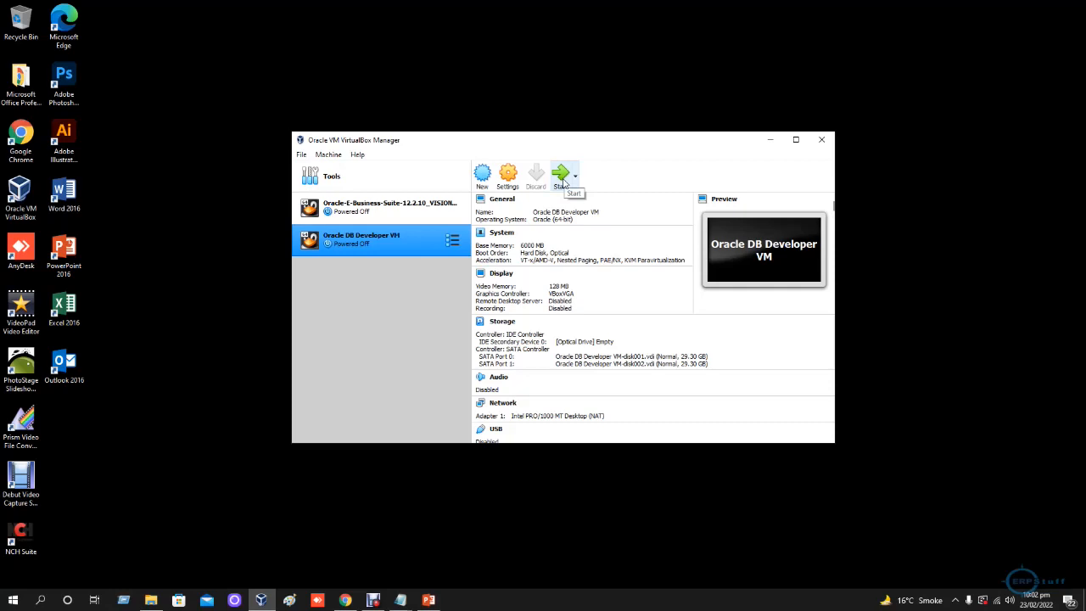
click(563, 183)
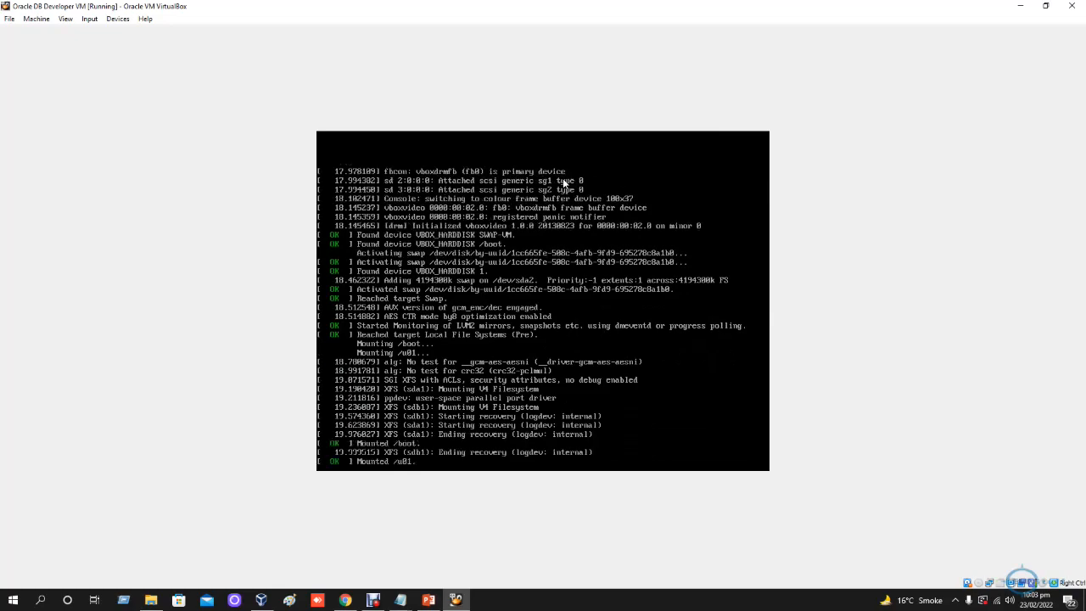
click(1017, 8)
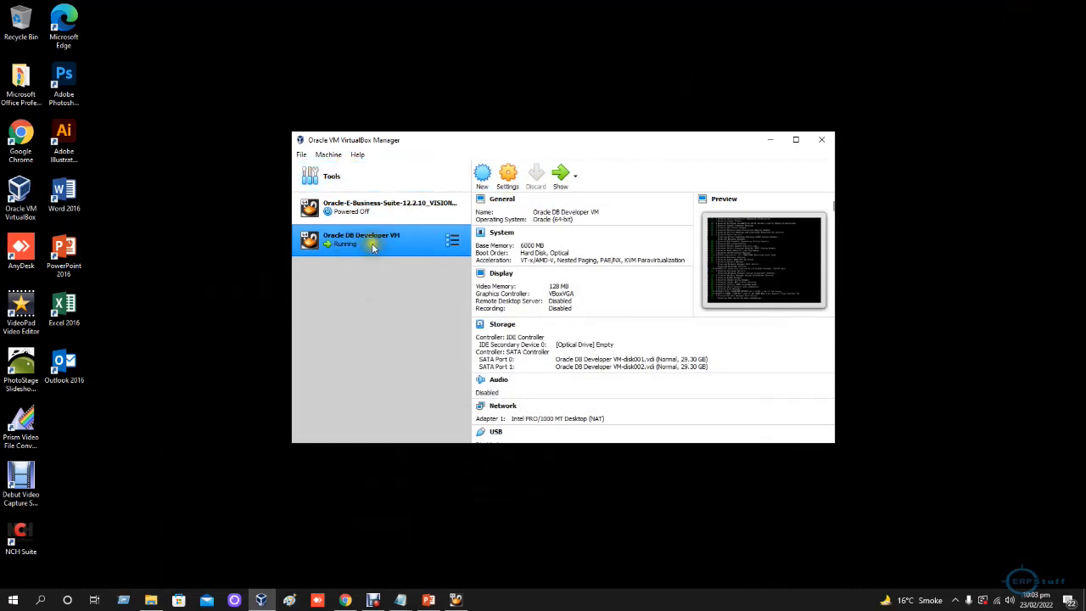
- Open the Import Virtual Appliance wizard to view its source choices and file field, and close it without importing anything
click(329, 155)
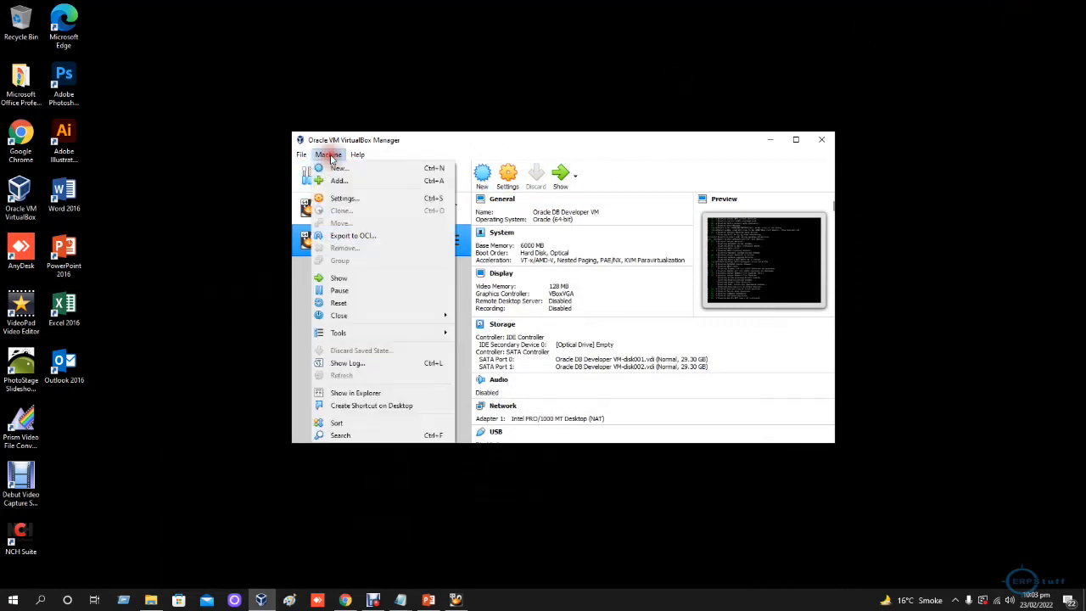
mouse_move(307, 158)
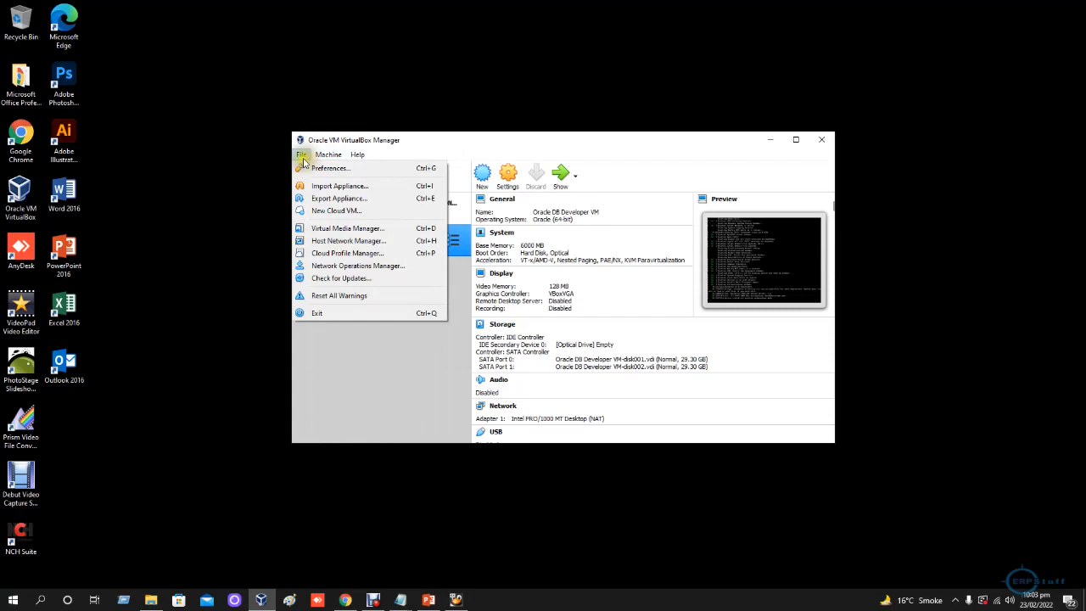
click(339, 186)
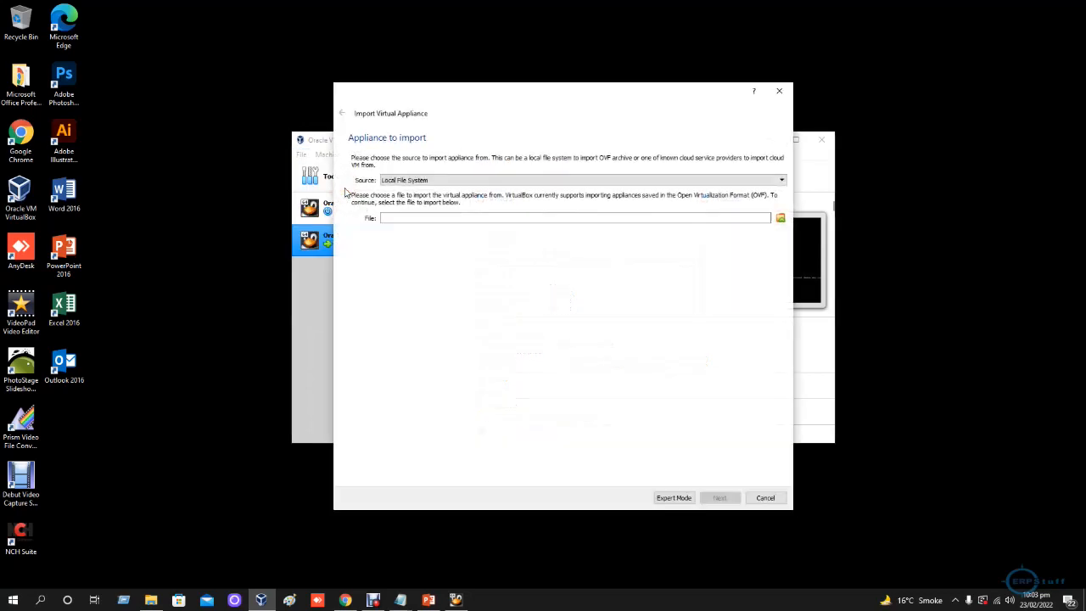
click(436, 181)
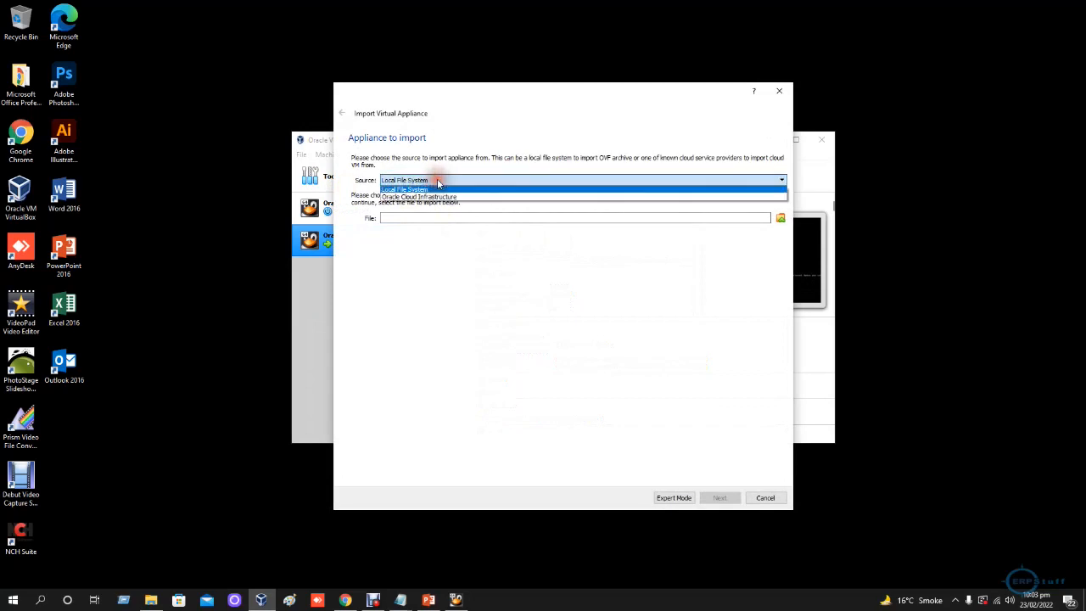
click(388, 180)
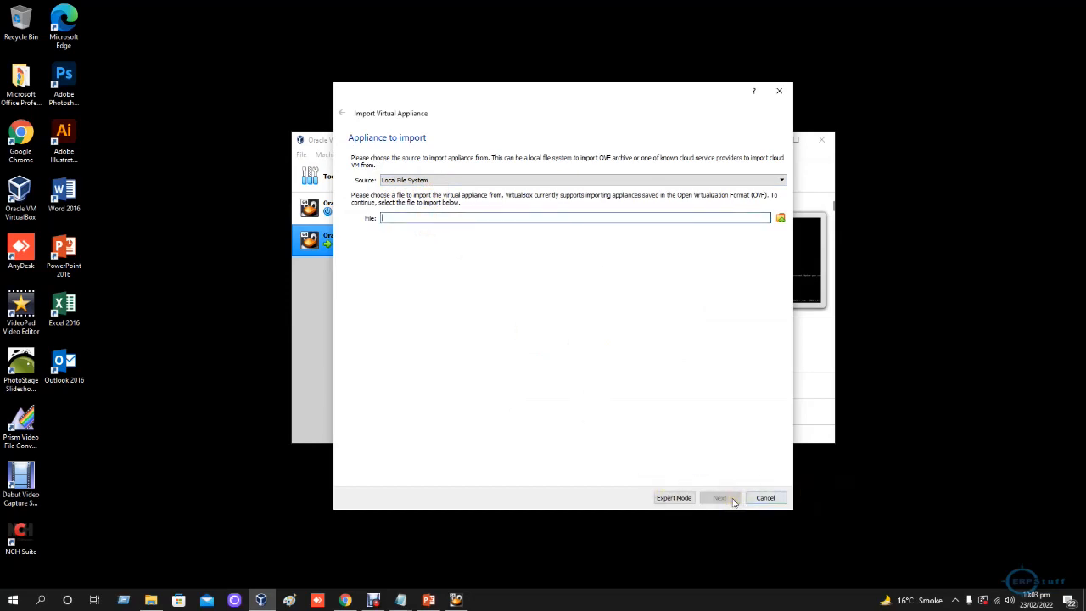
click(753, 501)
click(763, 498)
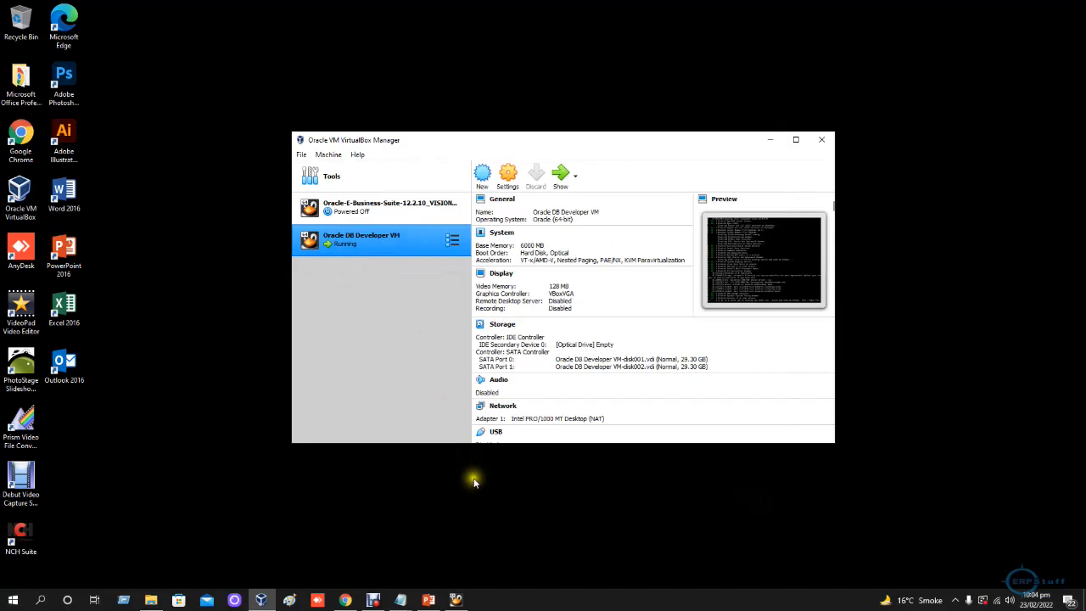
- Check the VM's boot progress, and review the platform packages and Extension Pack section of the VirtualBox downloads page in Chrome
click(455, 600)
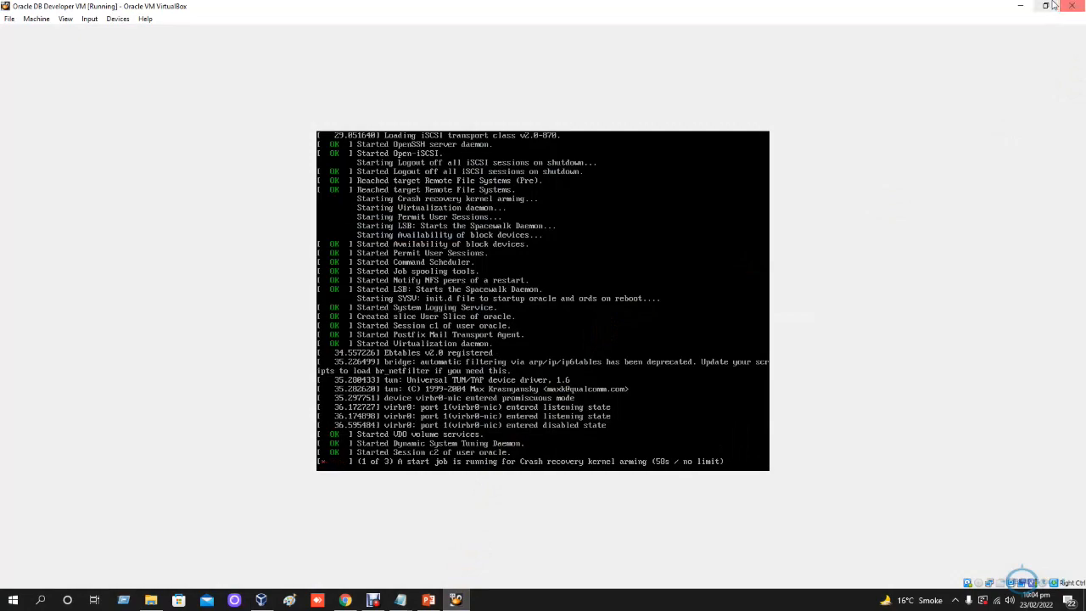
click(1018, 6)
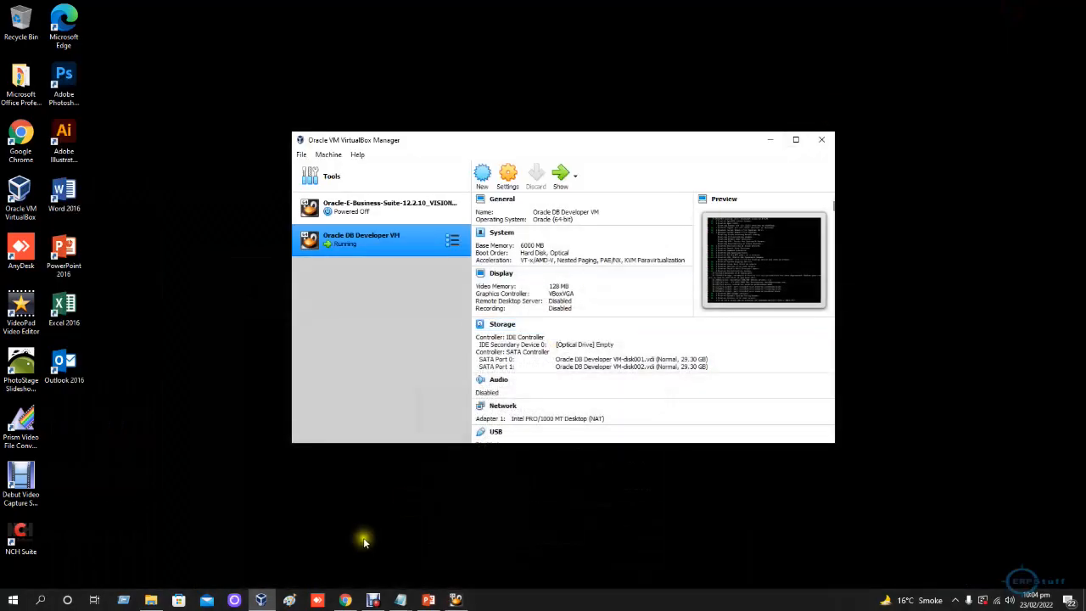
click(345, 599)
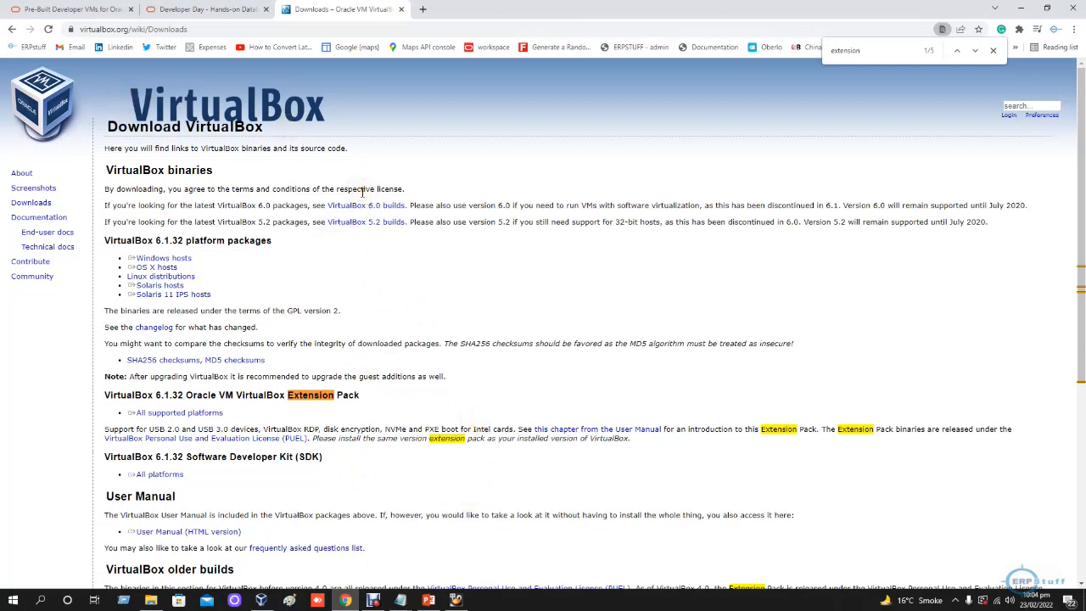
click(164, 258)
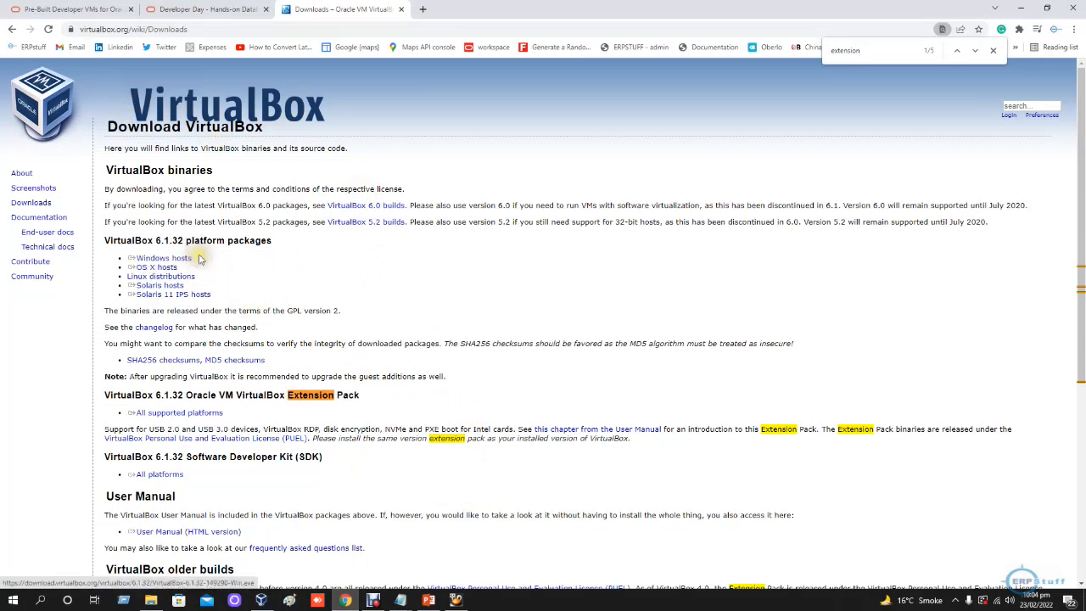
drag(111, 278, 197, 277)
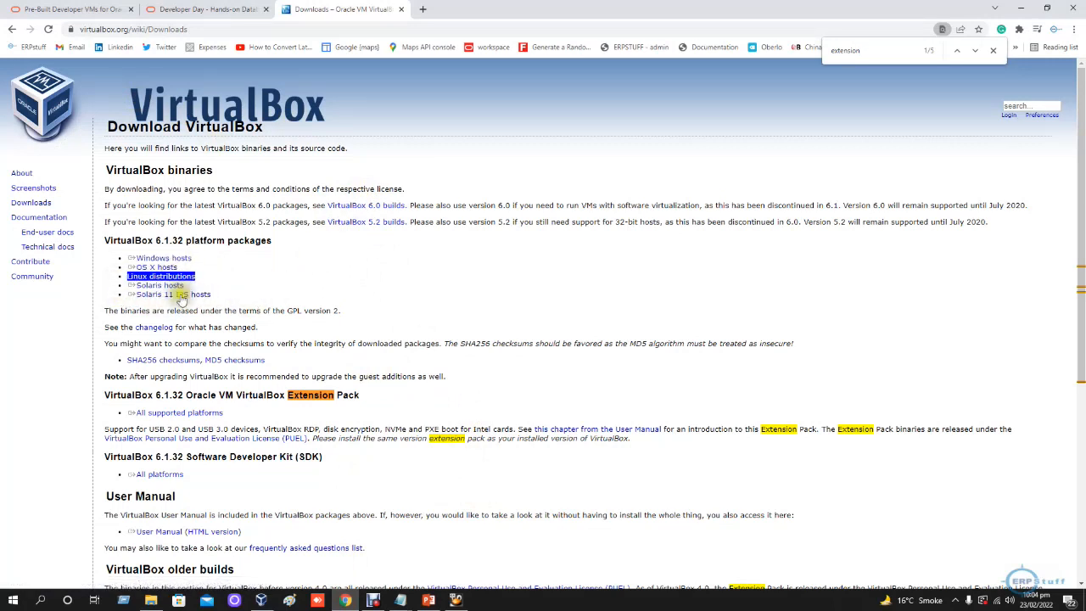
click(348, 342)
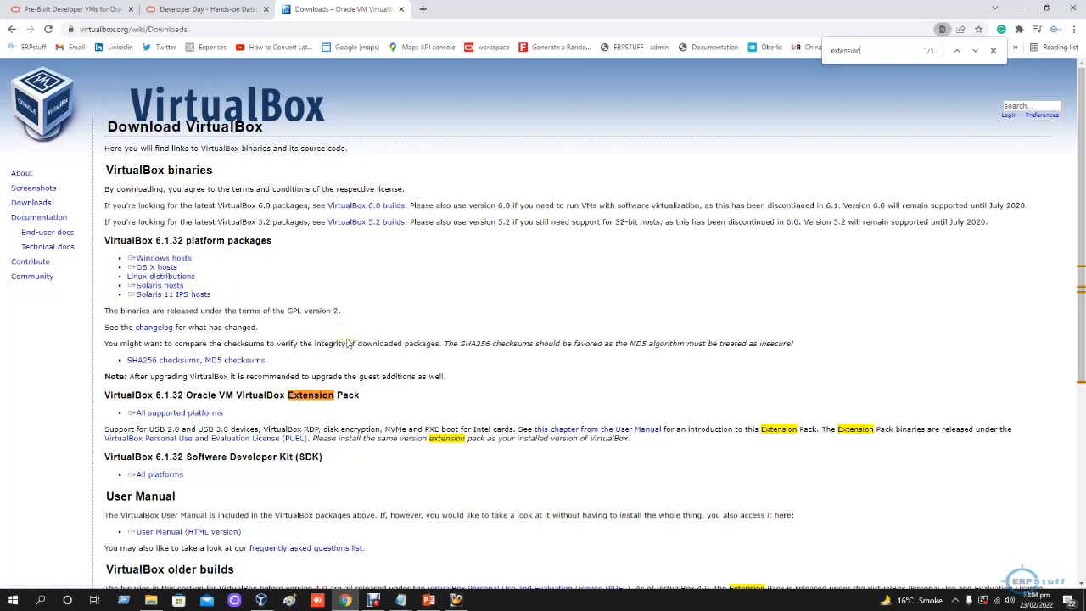
double_click(151, 396)
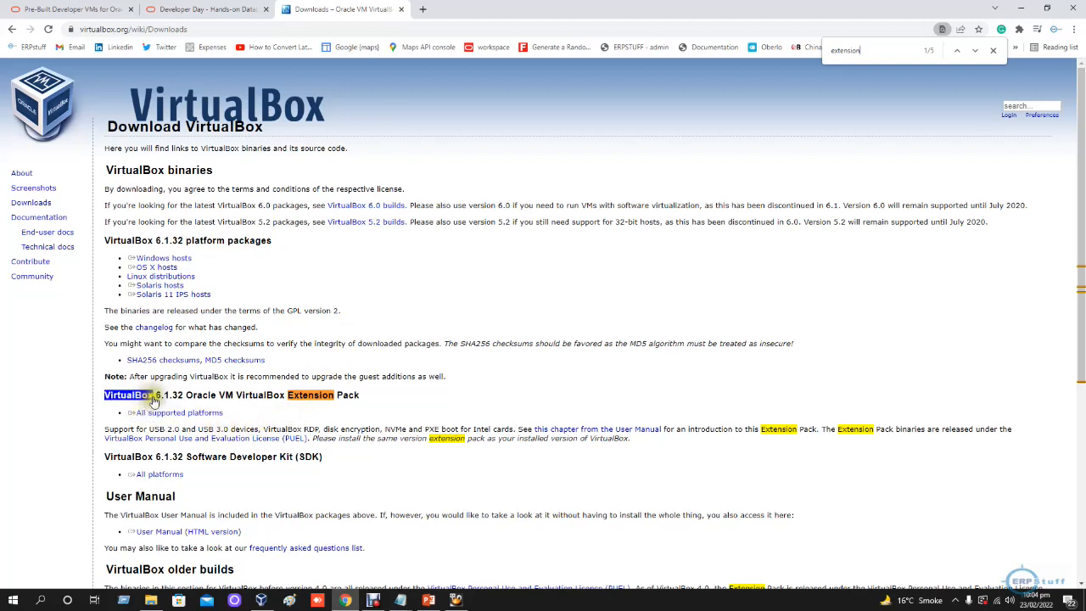
click(381, 397)
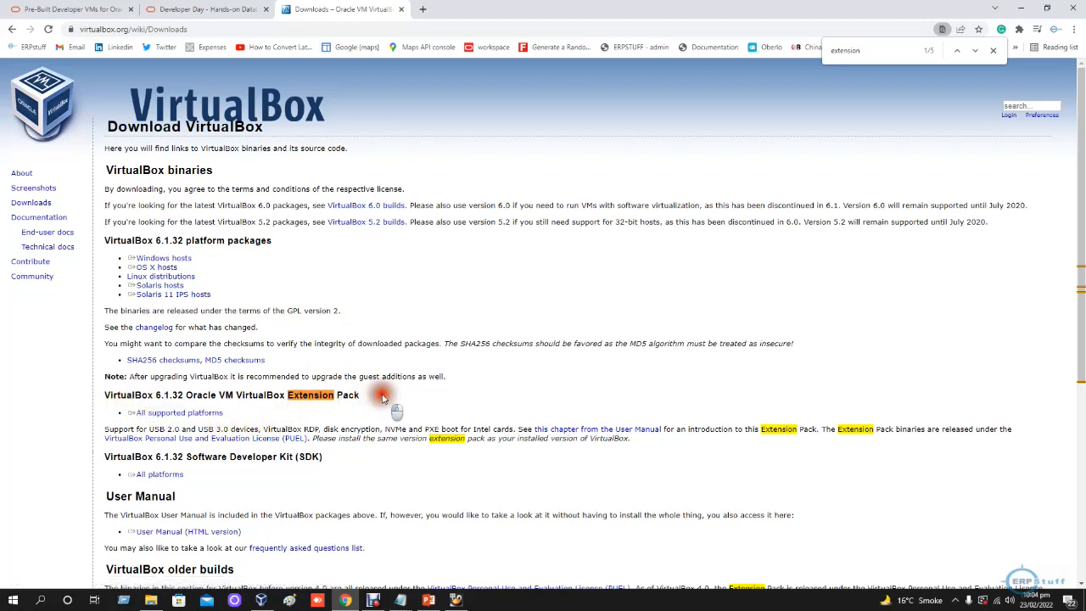
drag(382, 397, 646, 440)
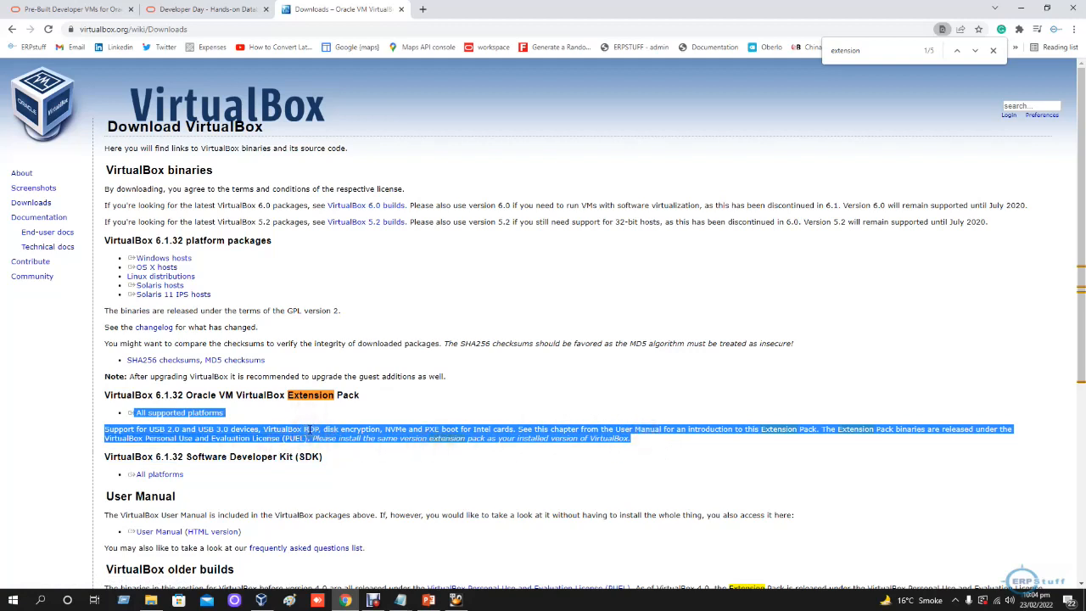
- Check the booting VM again, and review the Database App Development VM's components on Oracle's Pre-Built Developer VMs page in Chrome
click(456, 599)
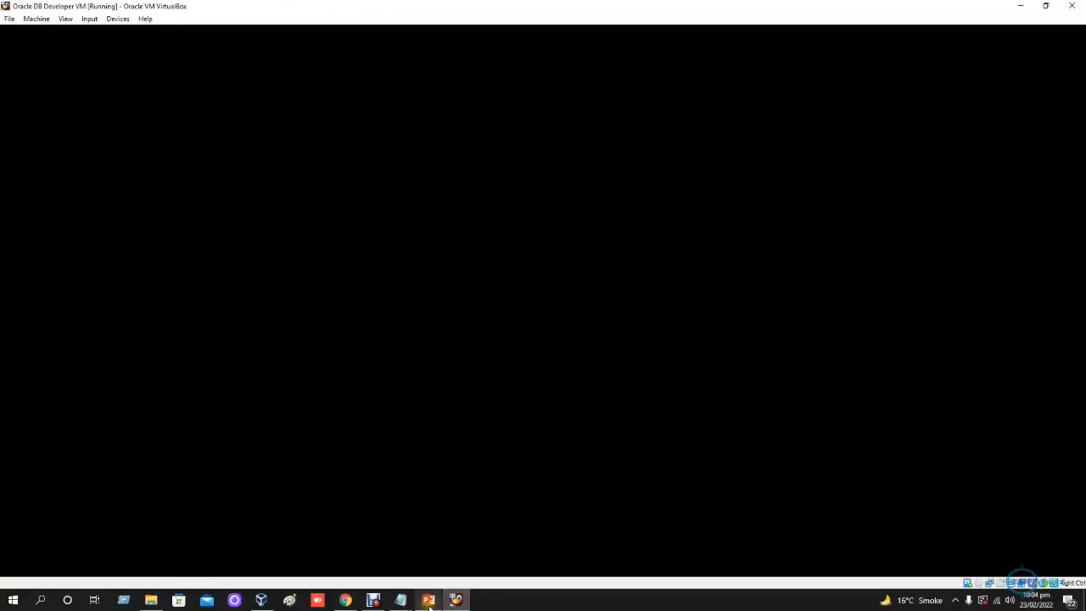
click(1019, 6)
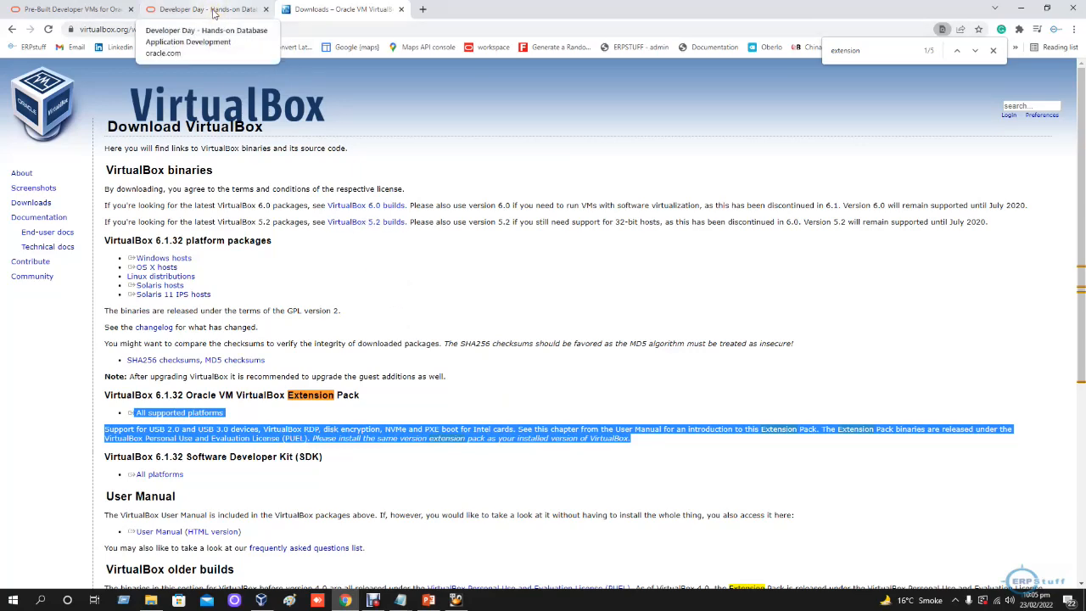
click(214, 11)
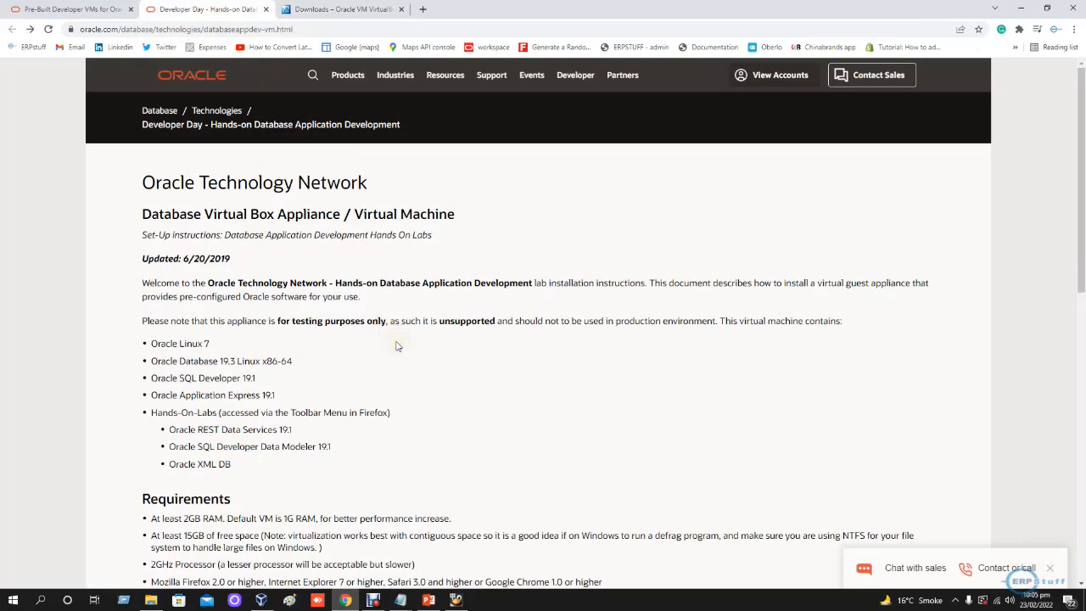
click(63, 8)
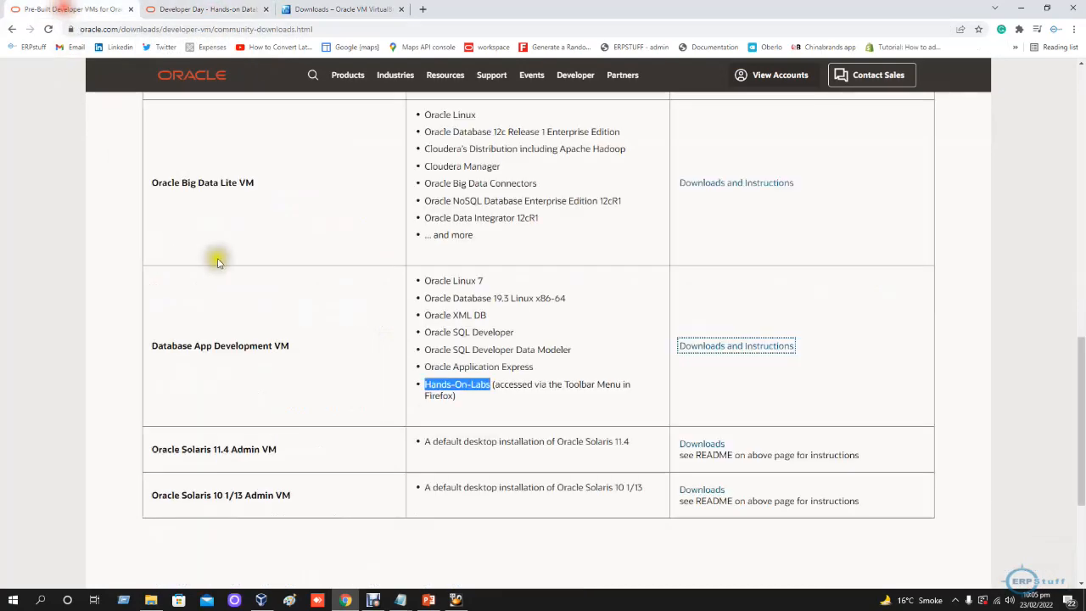
click(154, 349)
drag(154, 349, 299, 353)
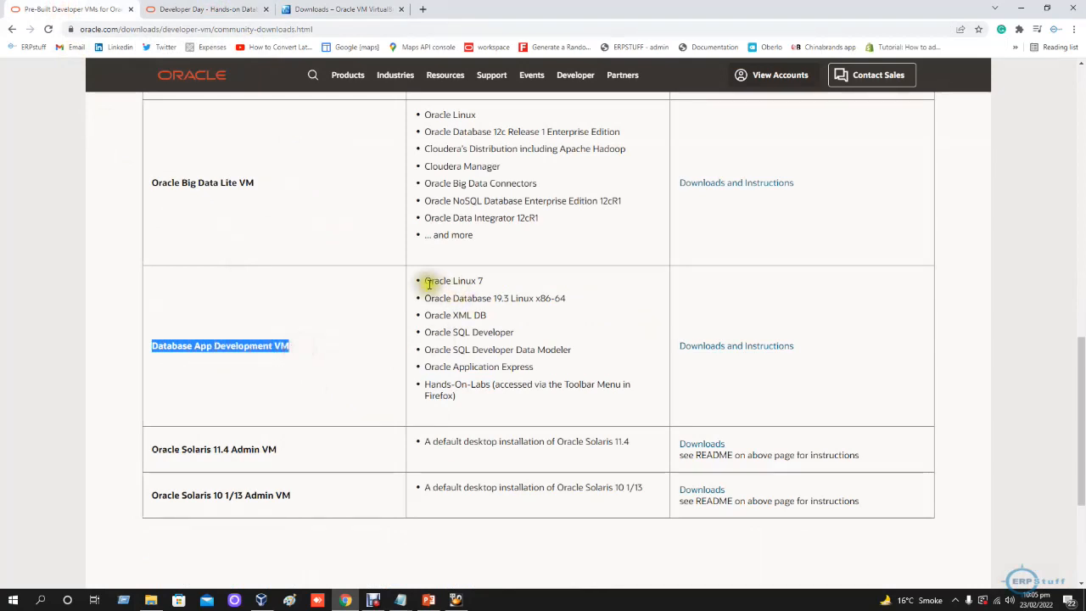
drag(426, 286, 486, 290)
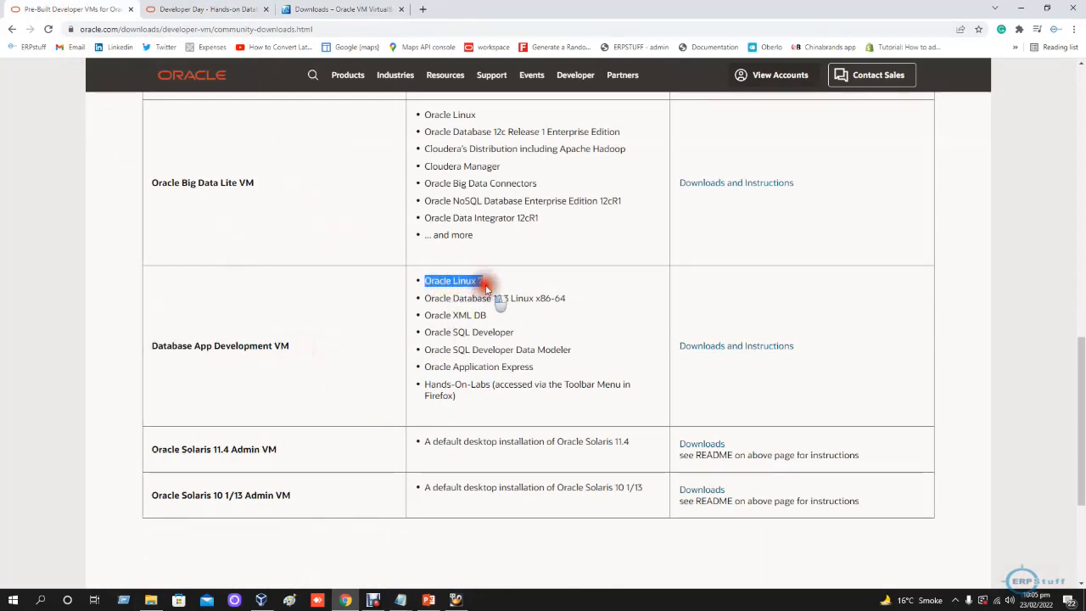
drag(444, 297, 575, 303)
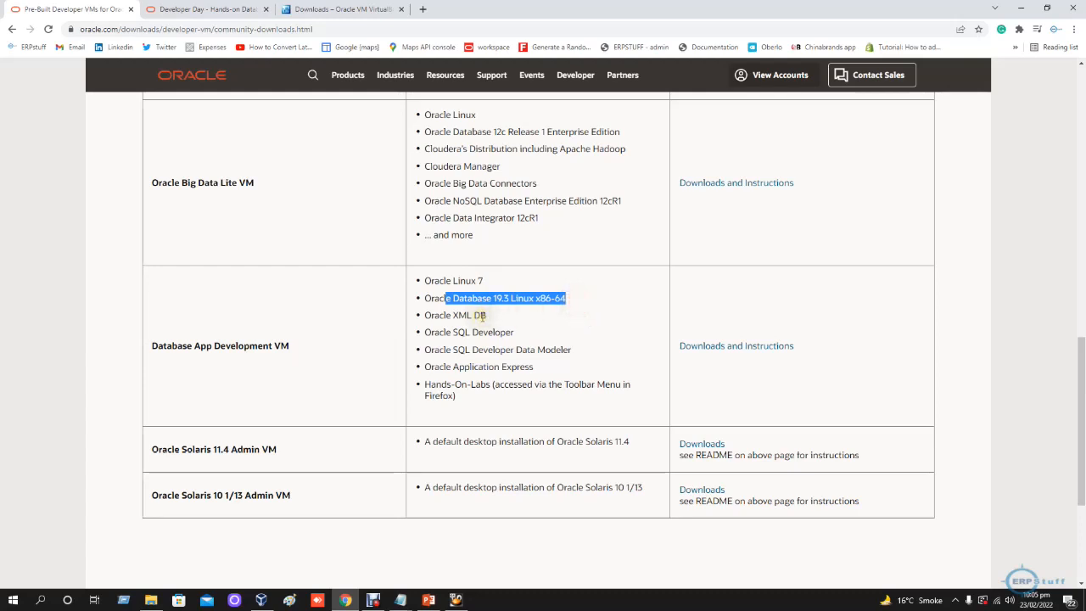
- Review the Oracle XML DB, SQL Developer Data Modeler, Application Express and Hands-On-Labs entries listed for the Database App Development VM
drag(433, 314, 555, 328)
drag(442, 349, 577, 354)
drag(443, 366, 565, 369)
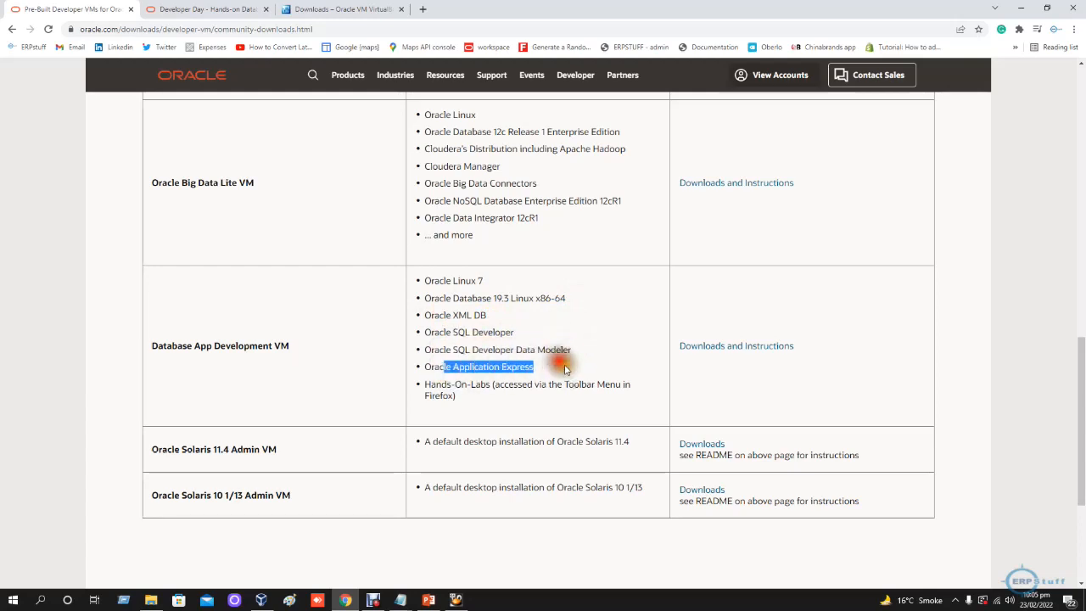
drag(450, 384, 626, 386)
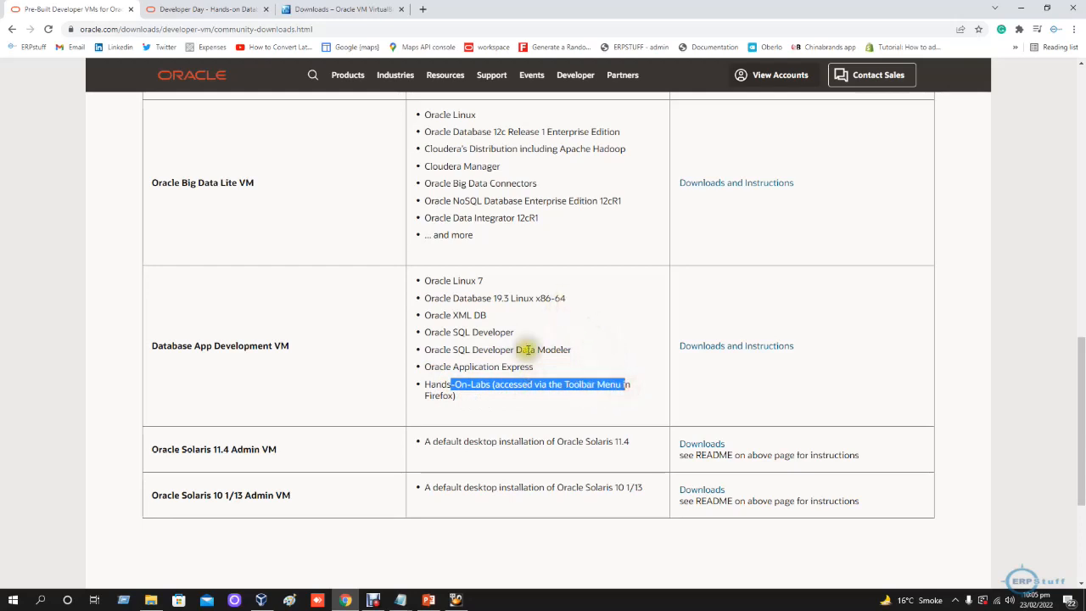
- Review the requirements, setup steps and Oracle DB Developer VM download on the Developer Day page
click(186, 12)
scroll(404, 318, down, 3)
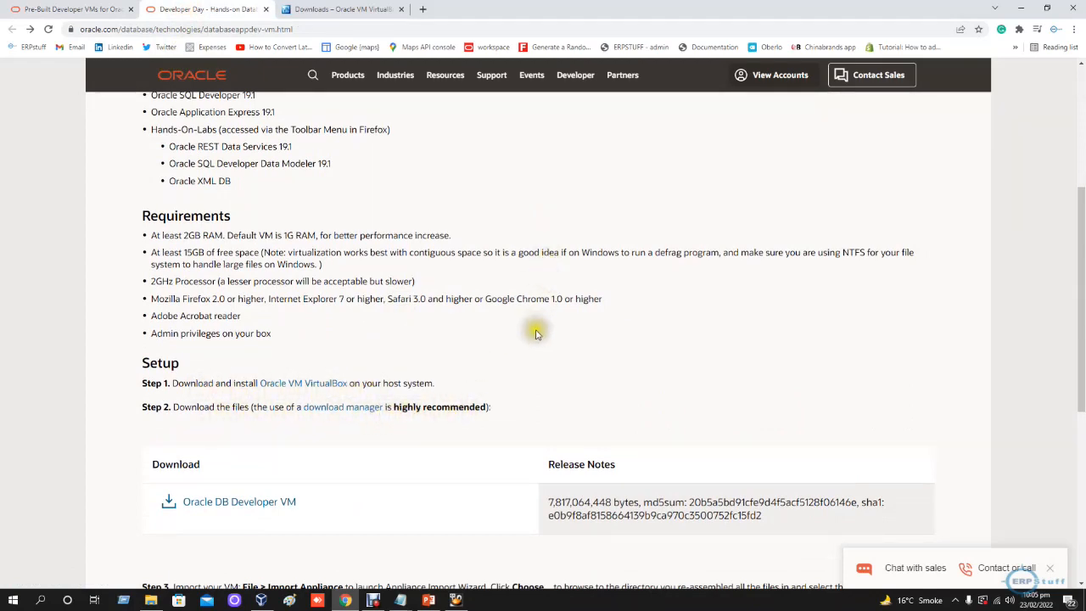
scroll(530, 335, down, 1)
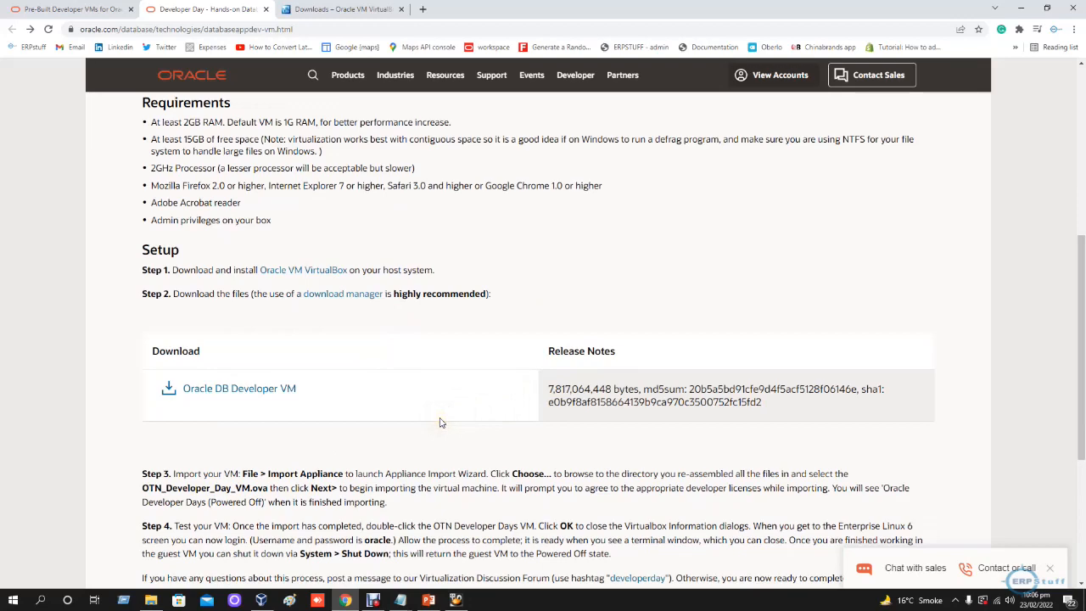
scroll(439, 421, up, 2)
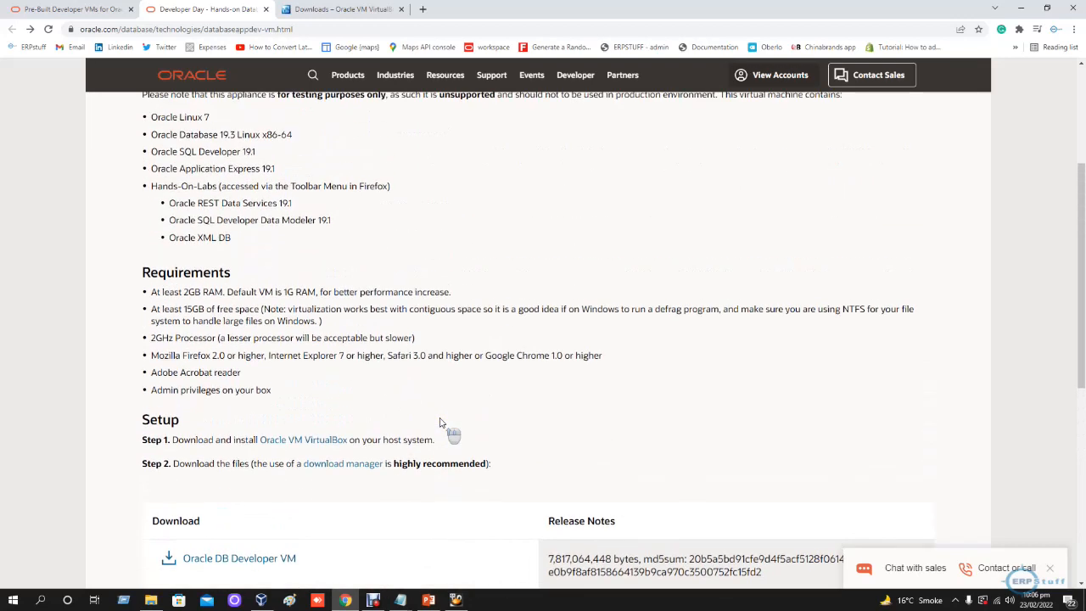
scroll(439, 421, up, 3)
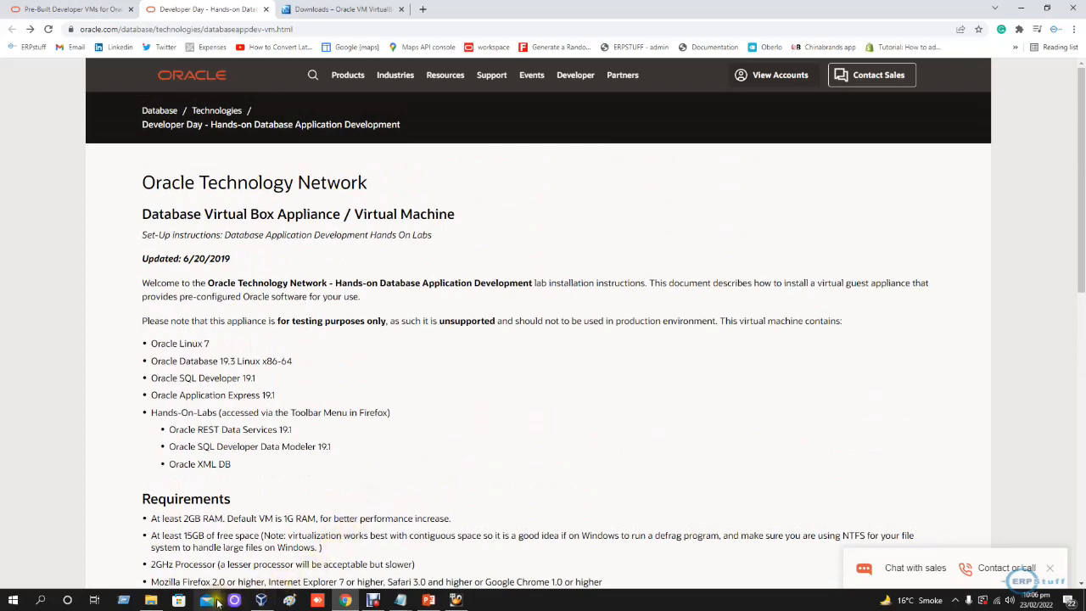
- Review the installer, Extension Pack and appliance files in the Oracle APEX VM folder, including the DeveloperDaysVM2019-05-31_20 file's properties, and minimize the folder window
click(150, 599)
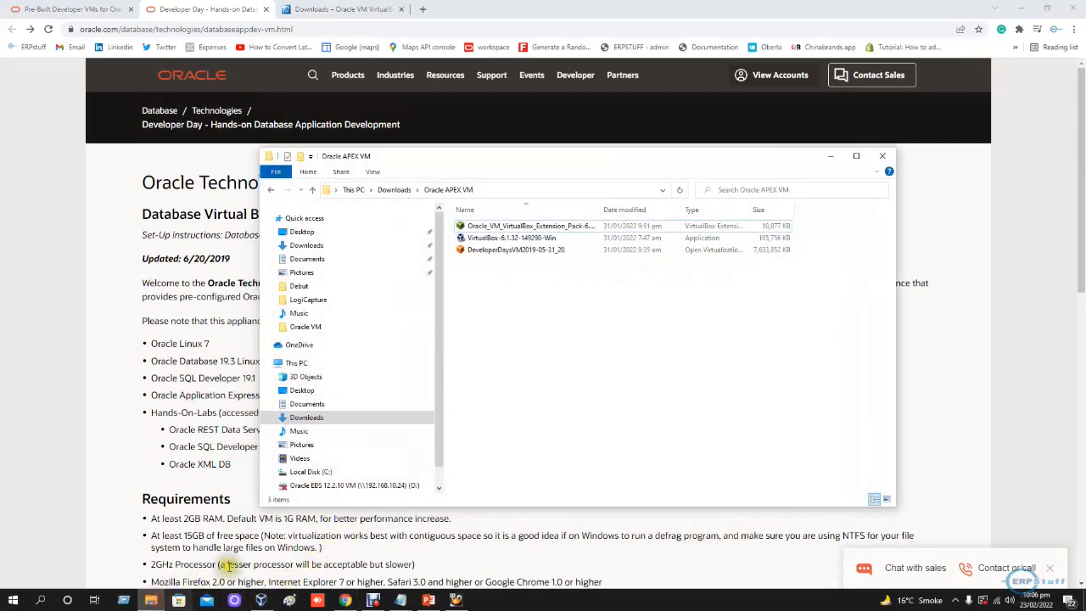
drag(596, 212, 650, 226)
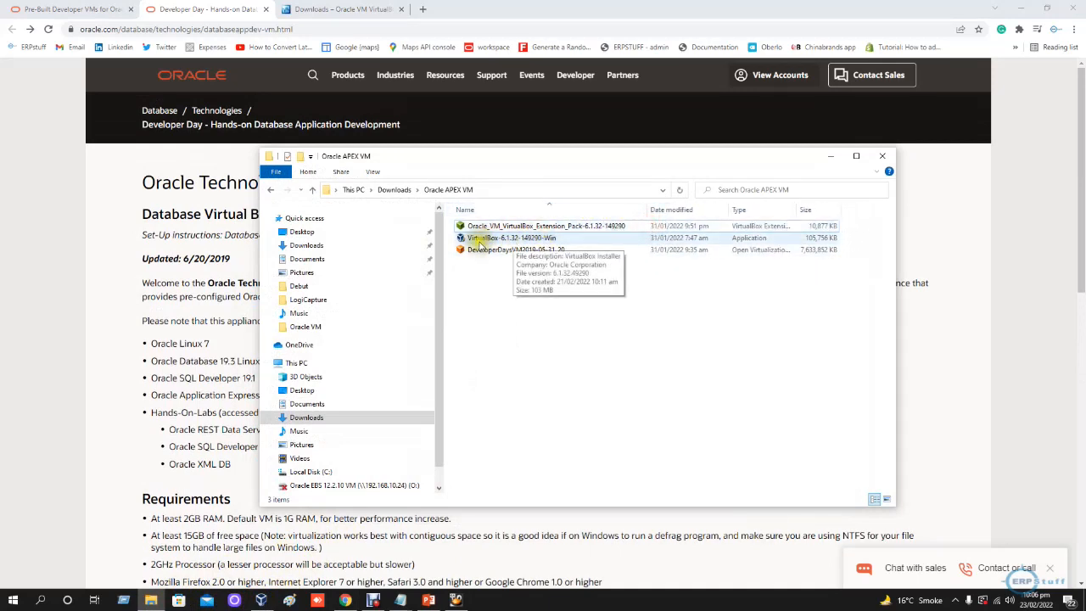
click(507, 239)
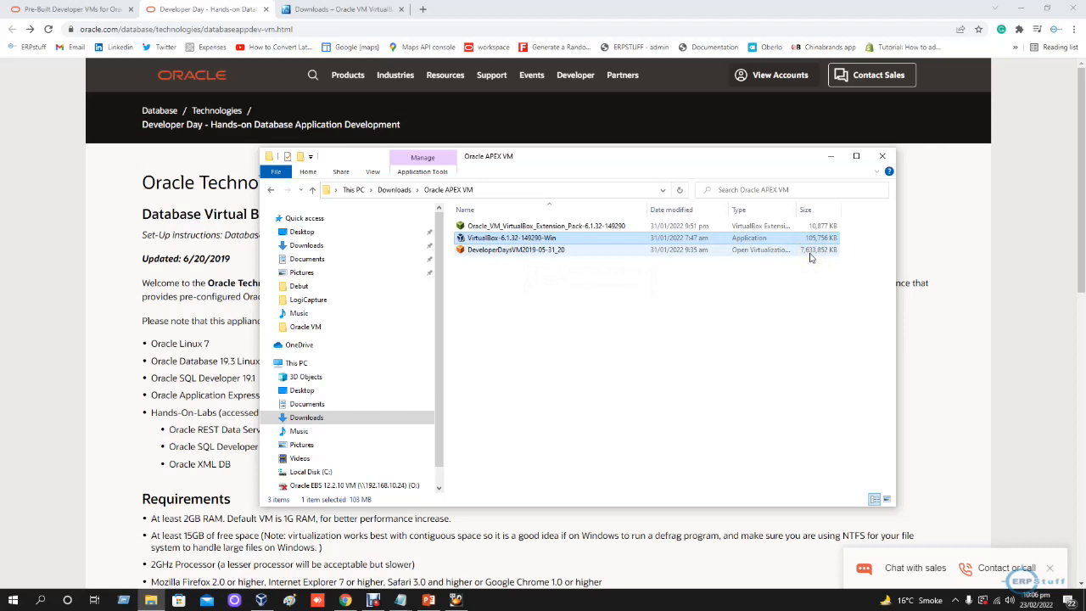
right_click(530, 248)
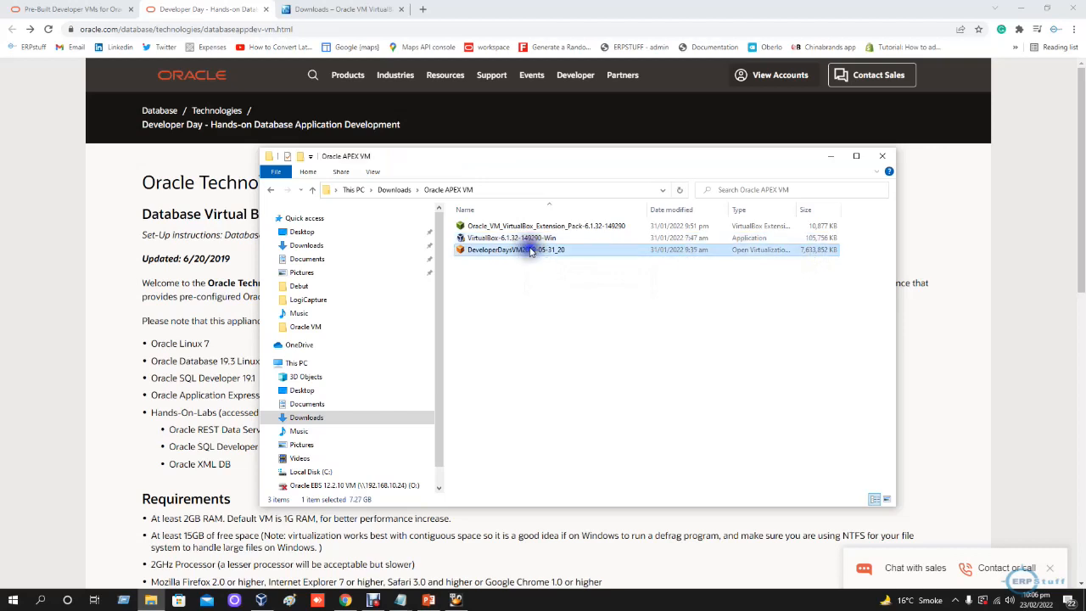
click(564, 438)
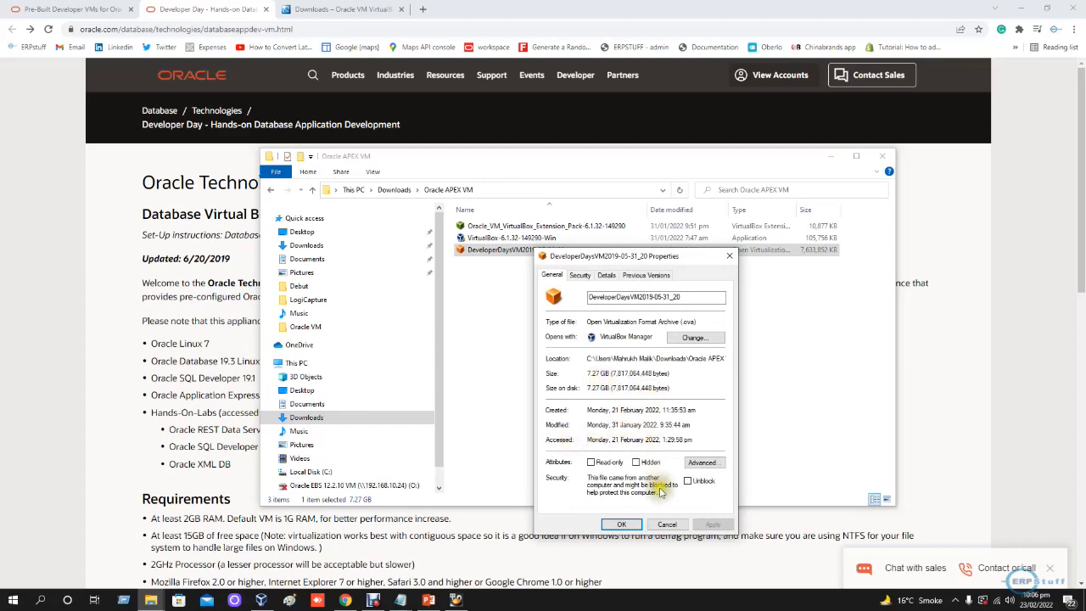
click(667, 522)
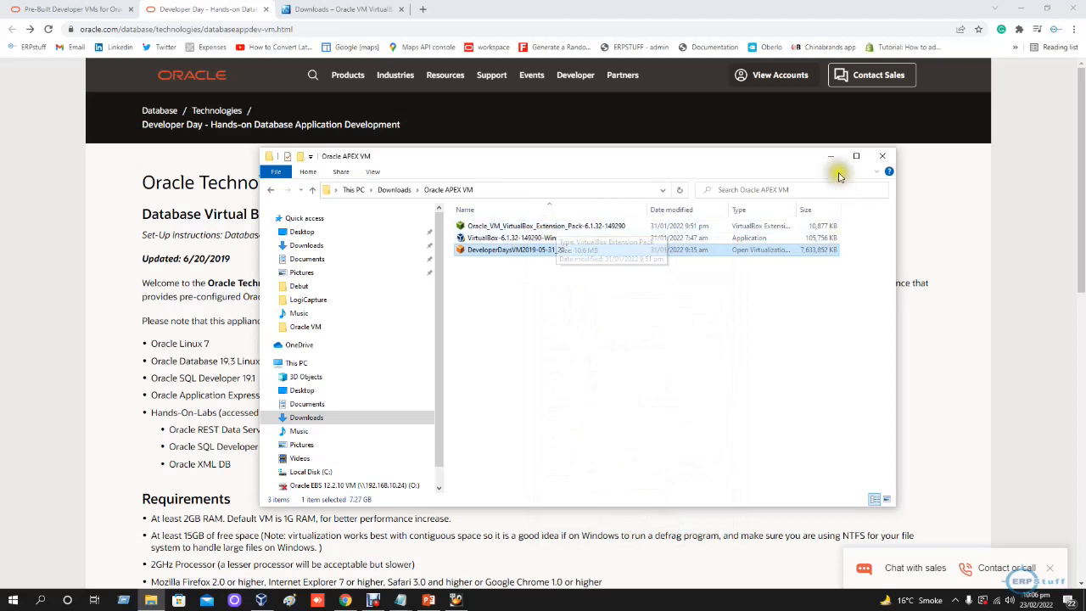
click(551, 238)
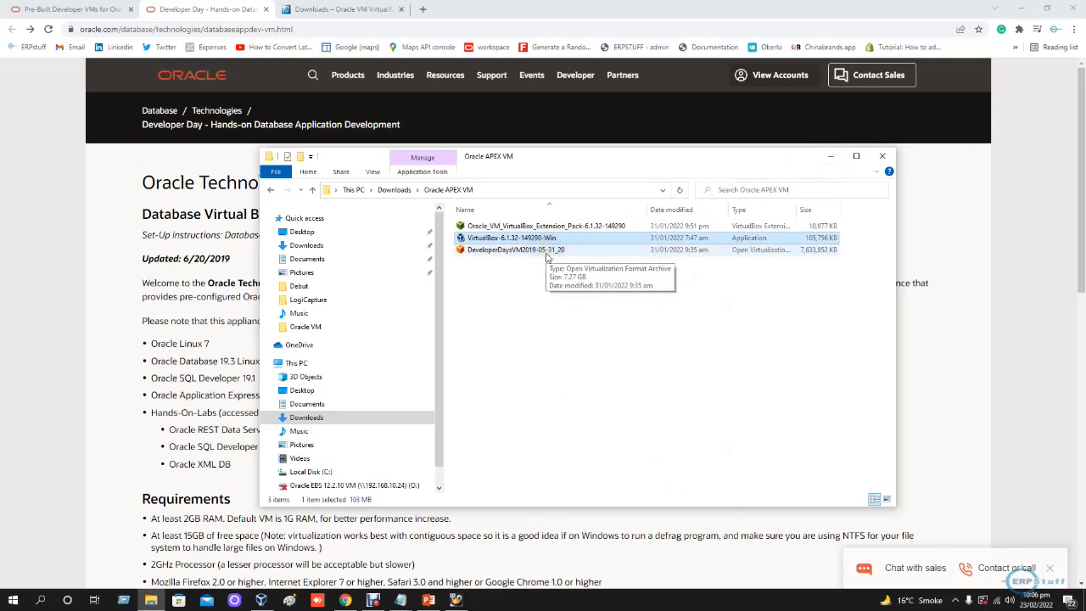
click(830, 160)
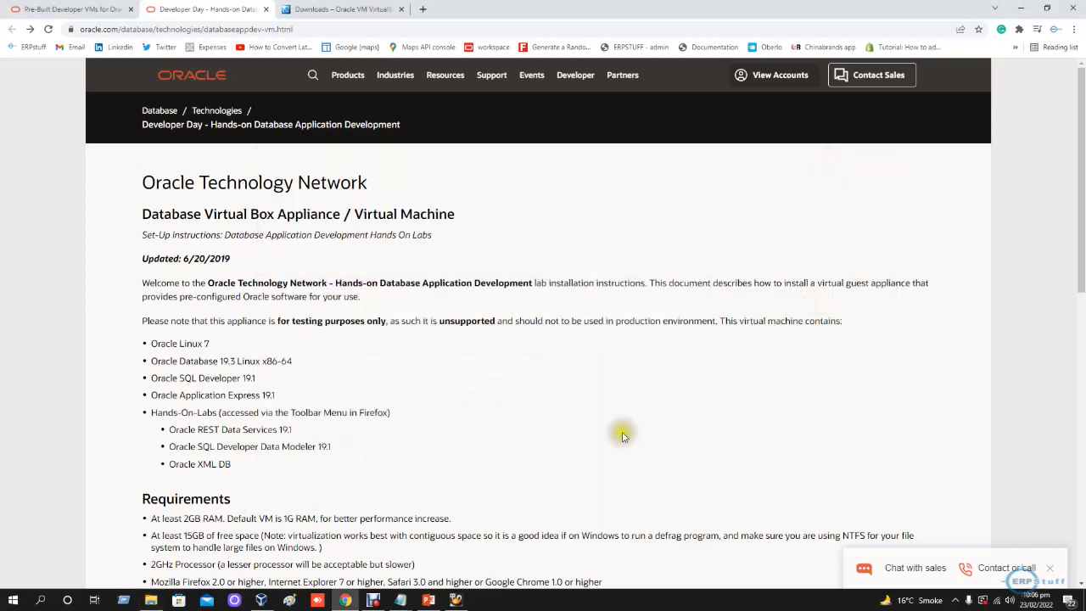
- Switch to the running Oracle DB Developer VM, refit its desktop to the maximized window, and move the terminal clear of the desktop icons
click(456, 599)
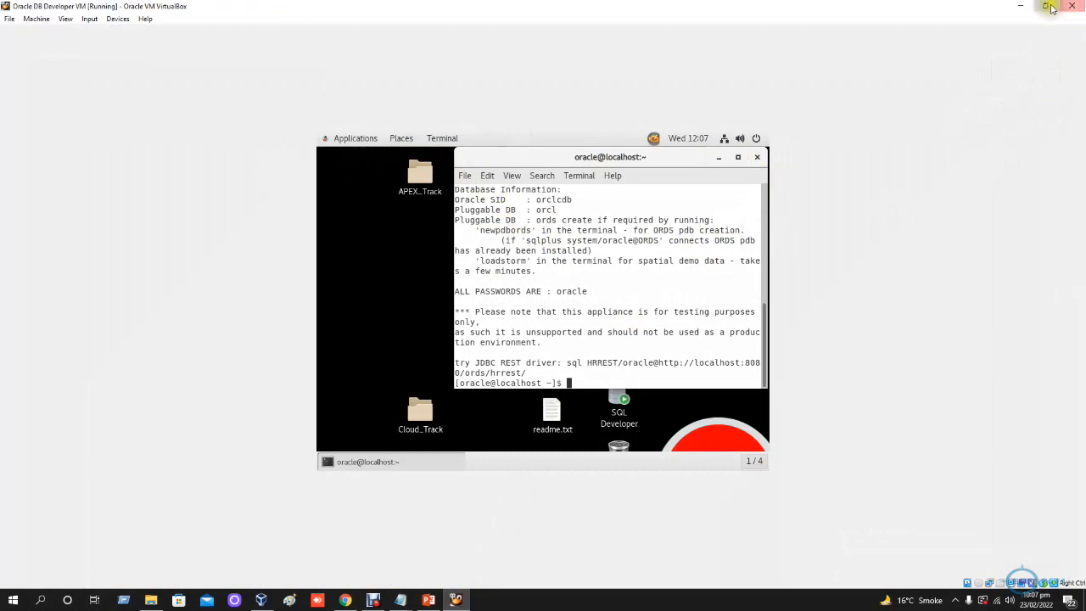
click(1045, 6)
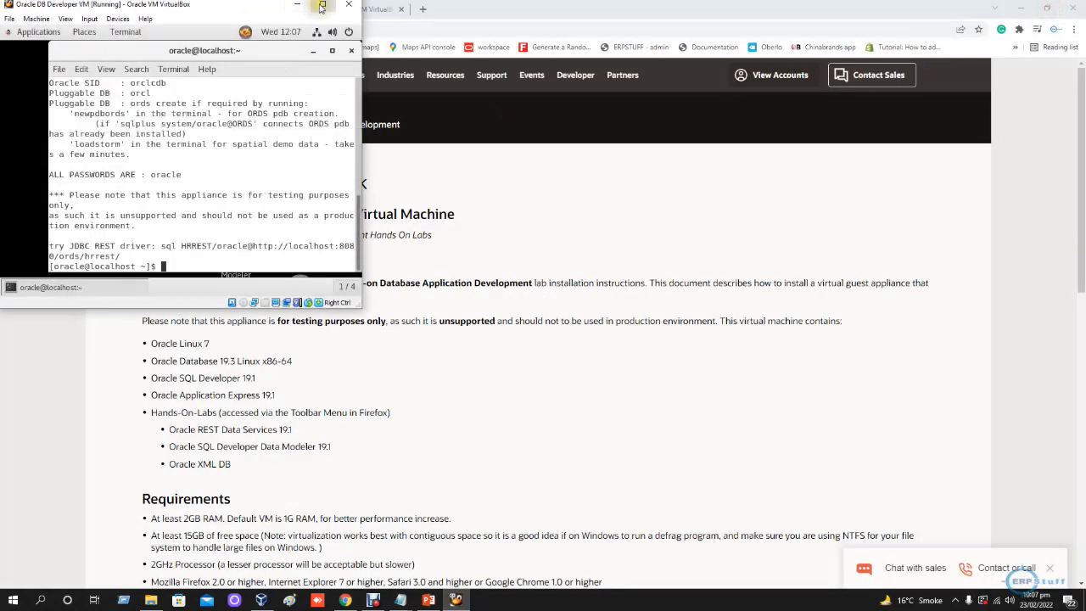
click(321, 5)
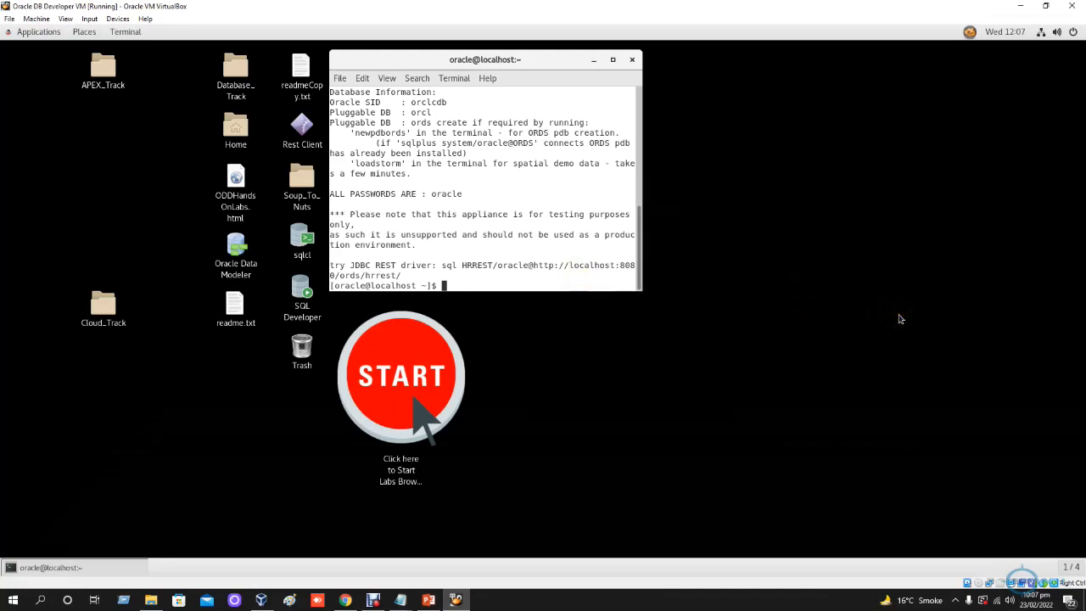
click(474, 62)
drag(474, 62, 632, 83)
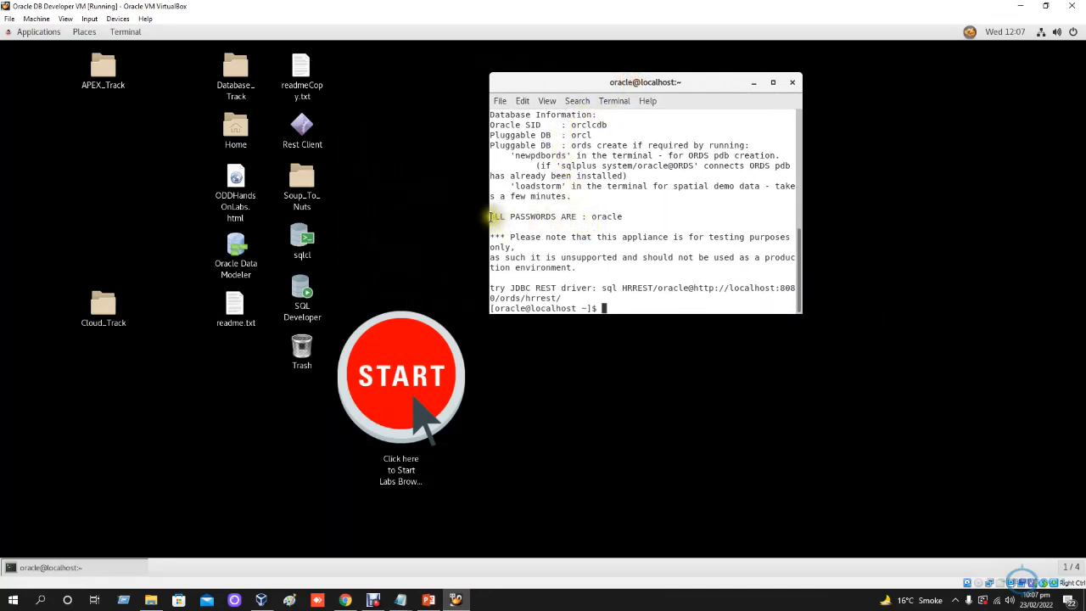
- Review the Oracle SID, pluggable databases, default password and testing-only notice in the VM's terminal
drag(490, 215, 625, 215)
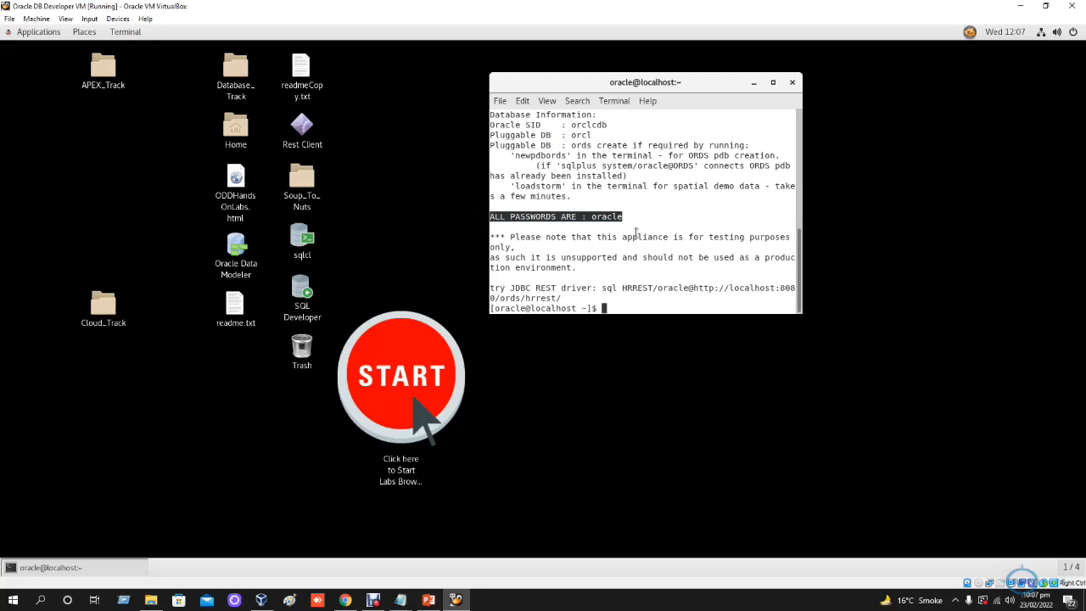
drag(492, 125, 597, 124)
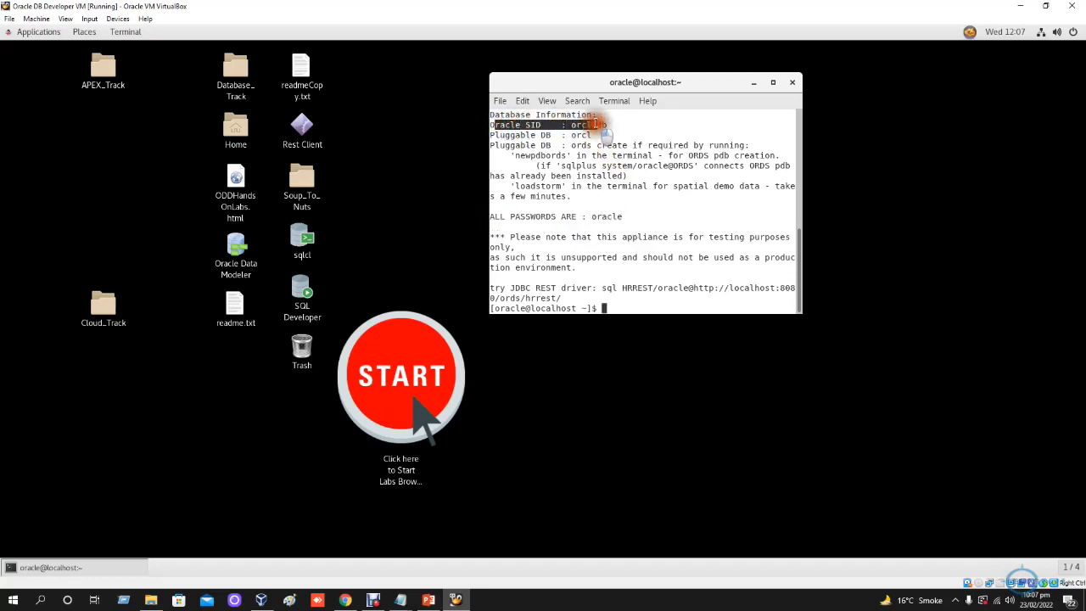
drag(502, 135, 603, 135)
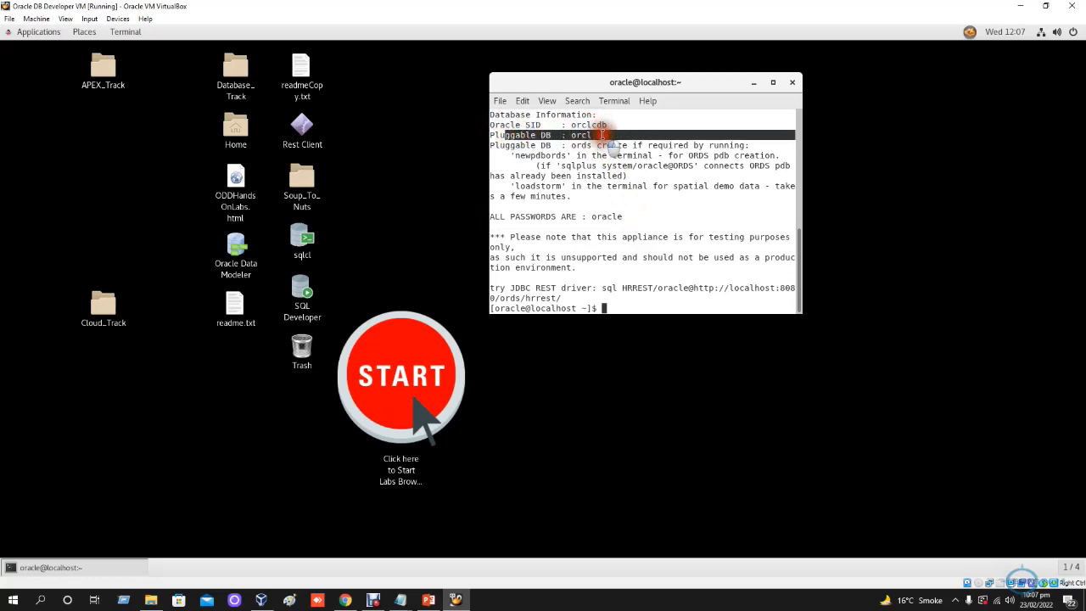
drag(505, 145, 673, 187)
click(649, 166)
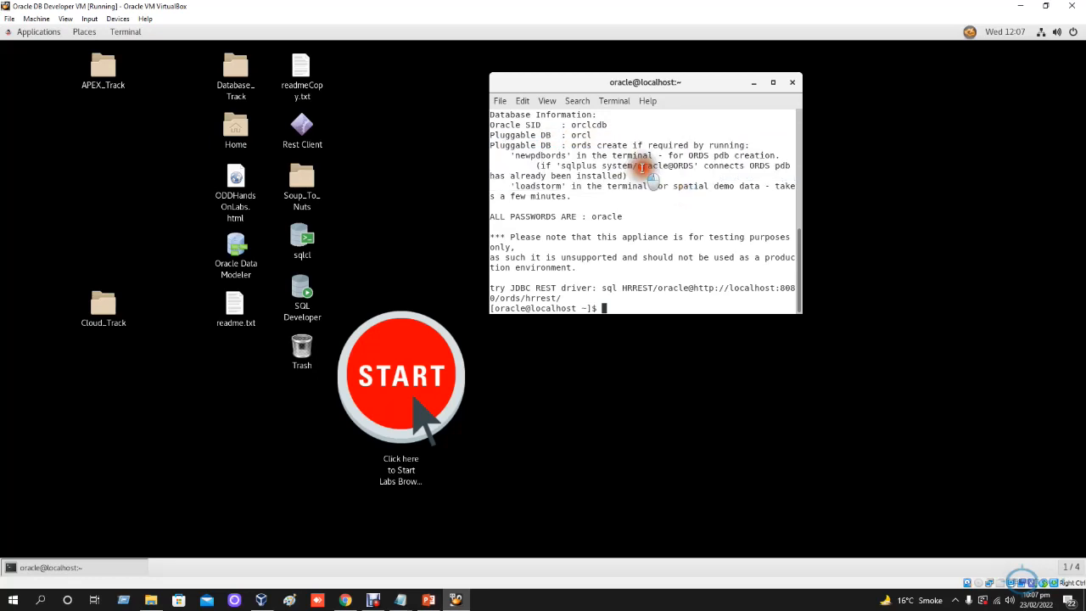
drag(598, 166, 708, 262)
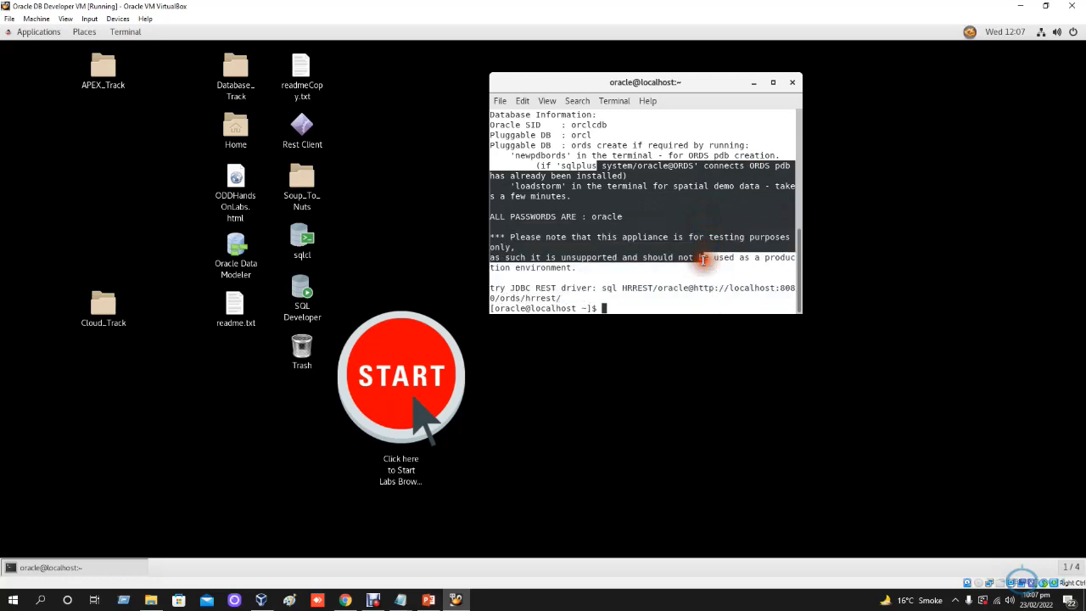
click(685, 229)
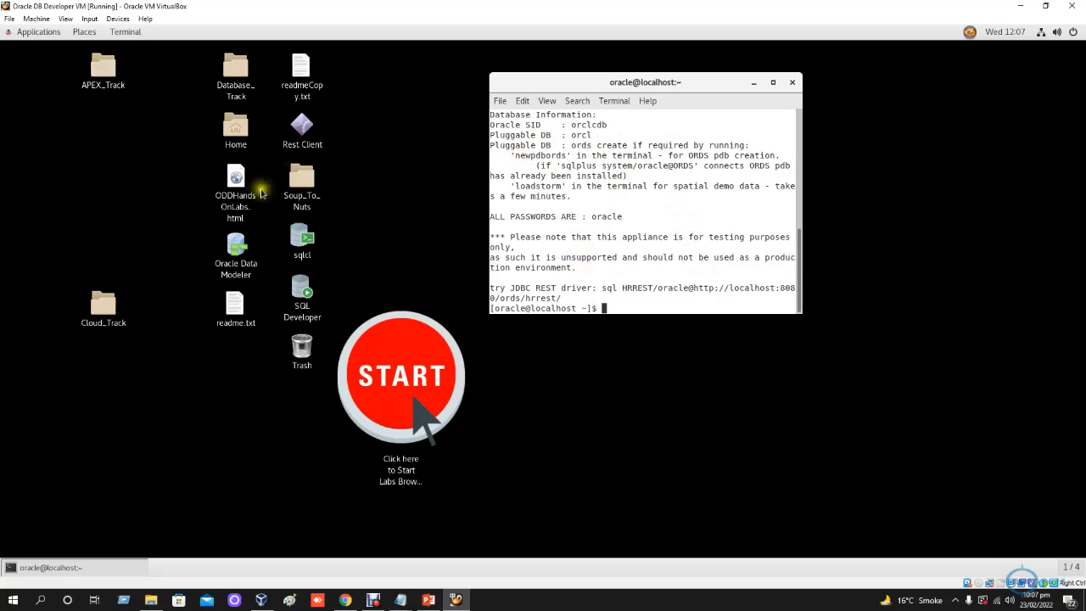
- Browse the APEX_Track folder on the VM desktop, view Beginner_QuickSQL.txt in its beginner_hol subfolder, and close both windows
click(103, 74)
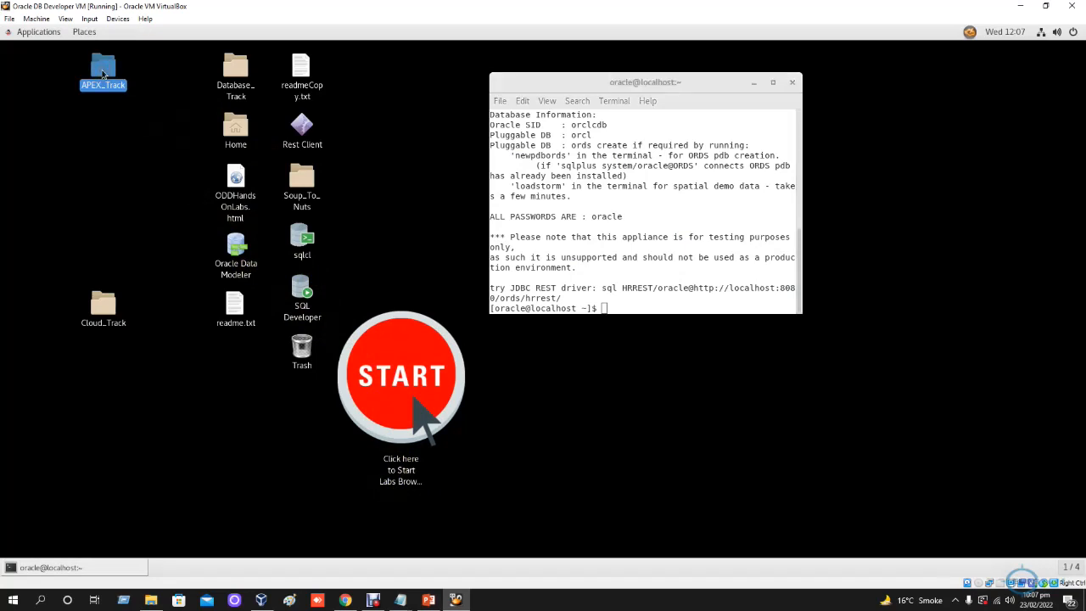
double_click(102, 74)
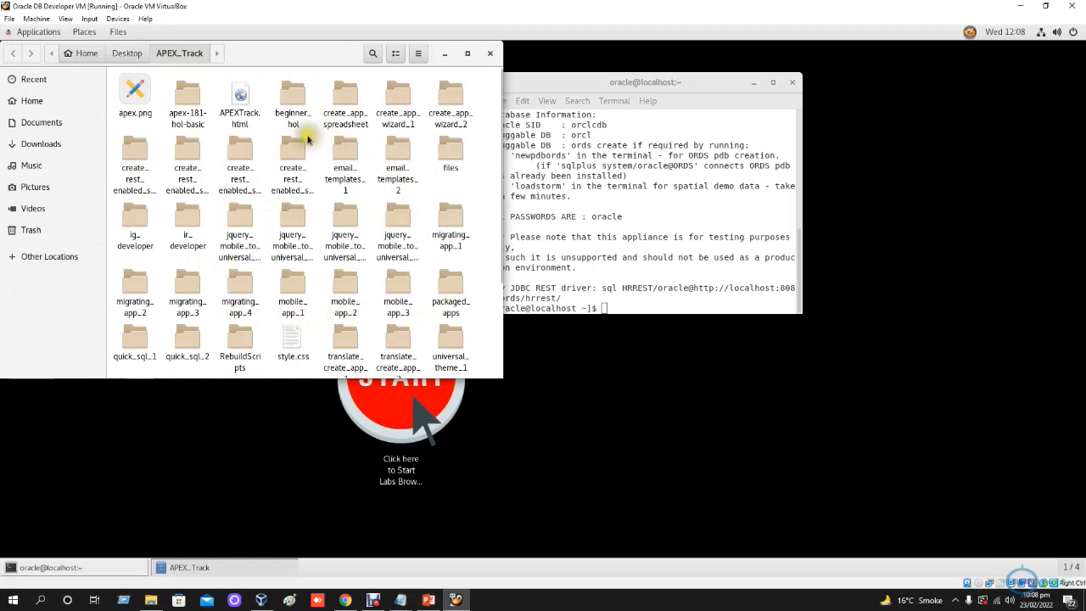
double_click(289, 97)
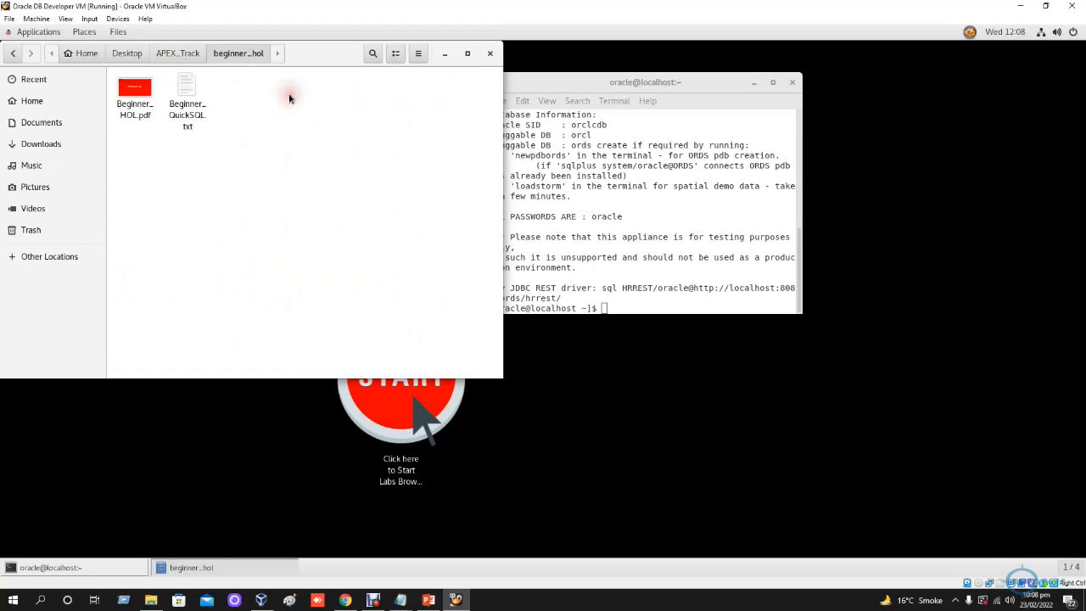
click(191, 84)
double_click(191, 84)
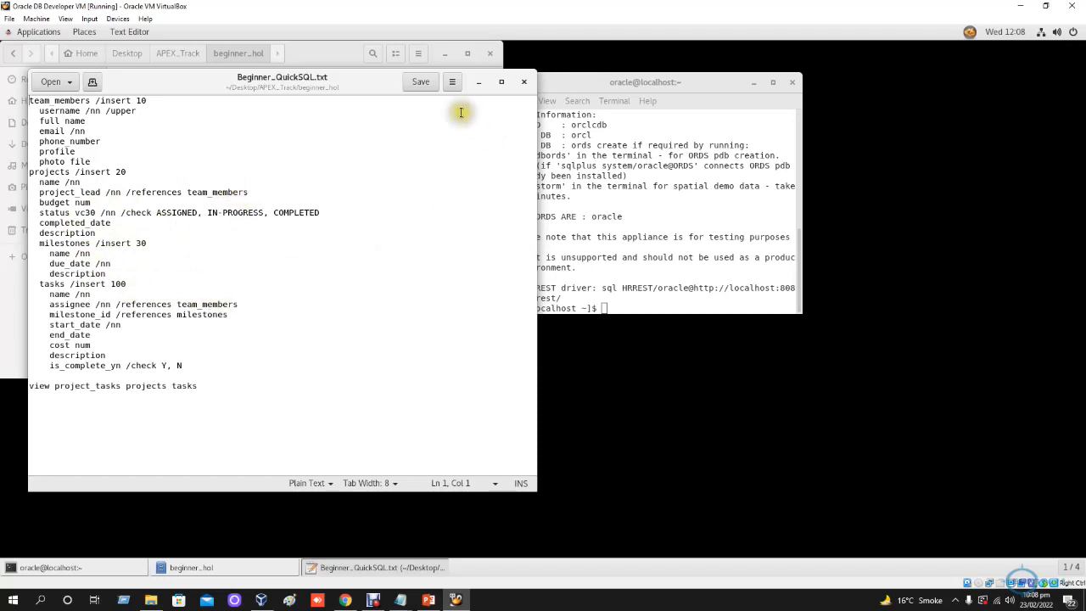
click(524, 83)
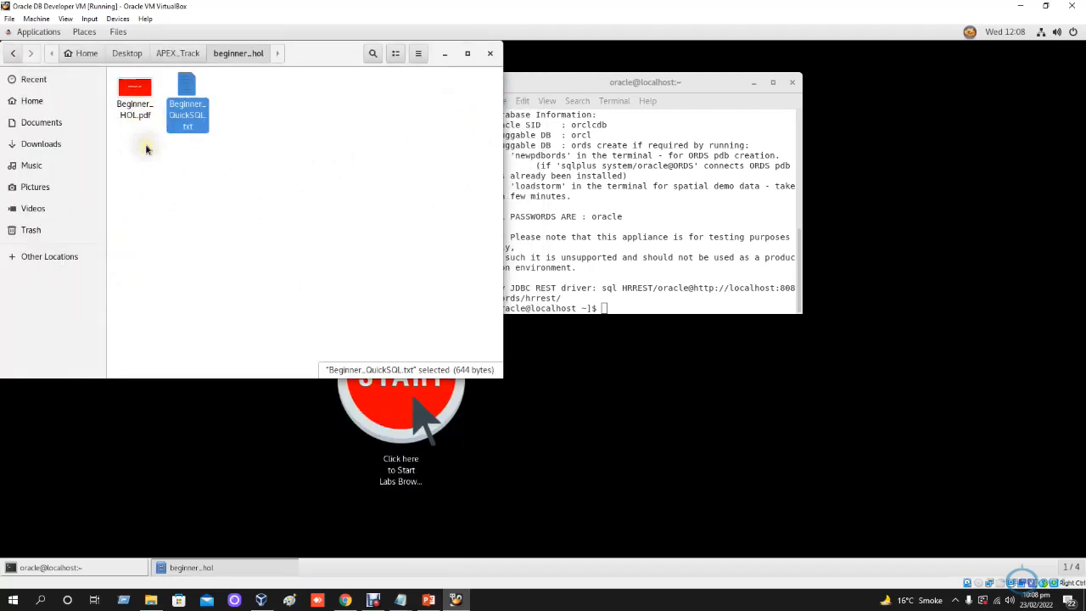
click(13, 53)
scroll(371, 287, down, 3)
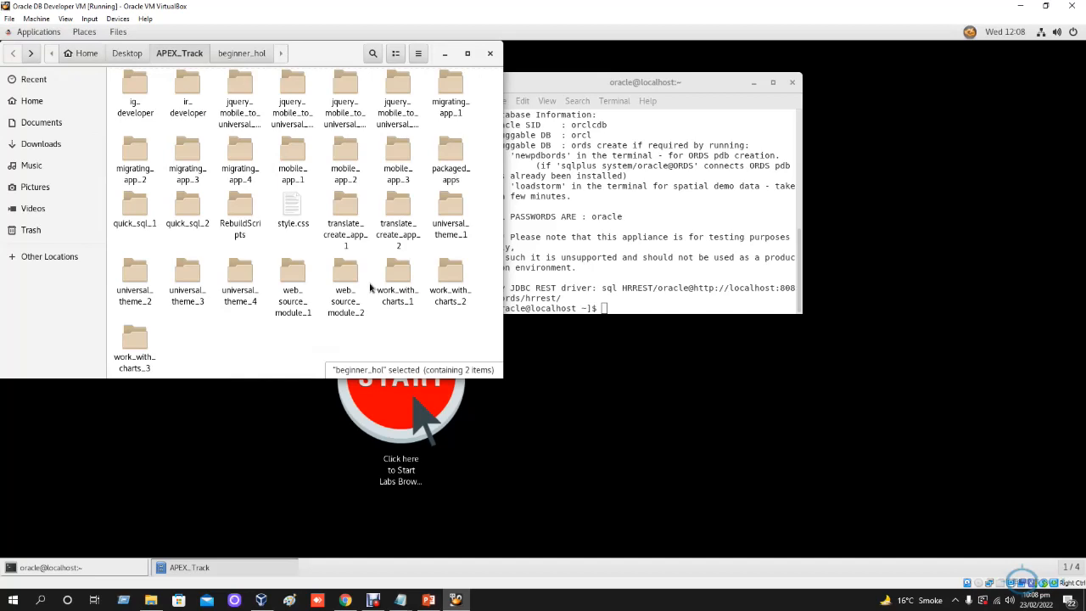
click(489, 54)
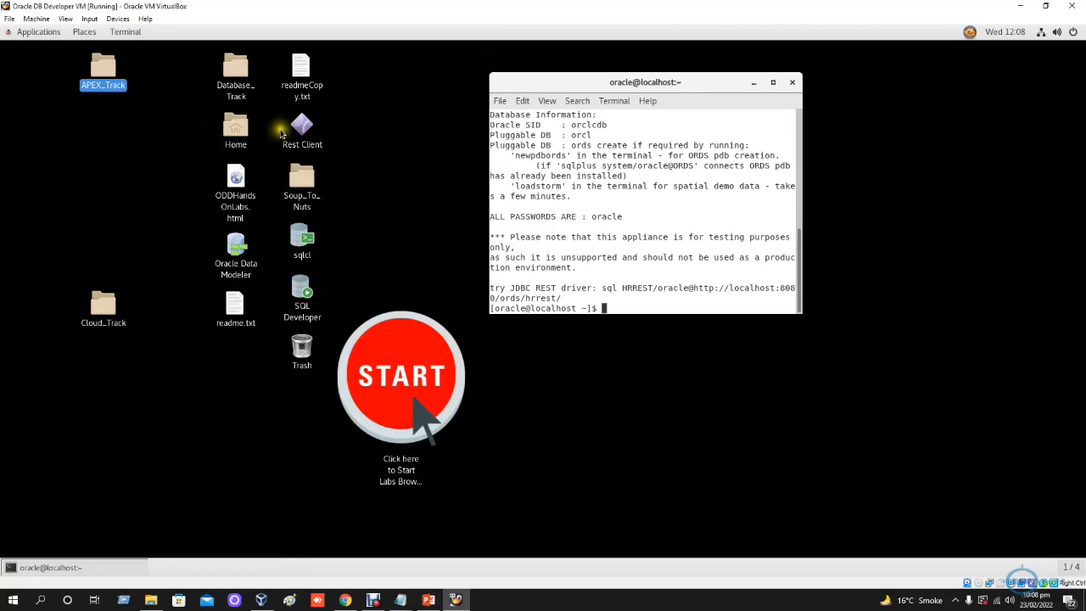
- Open readme.txt on the VM desktop, review its default password line, and close the file
double_click(237, 314)
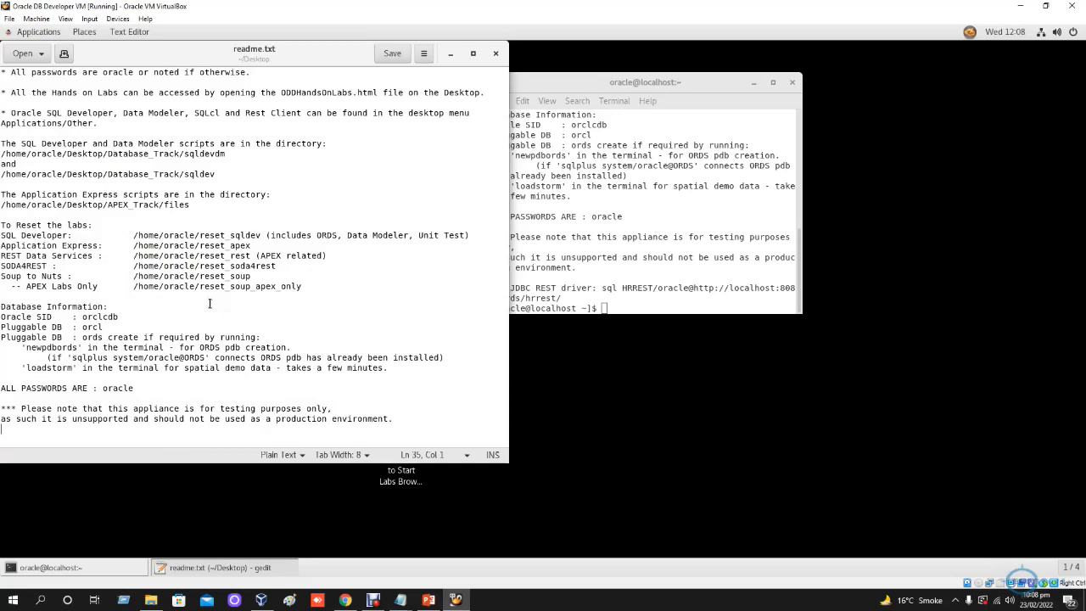
drag(52, 387, 170, 384)
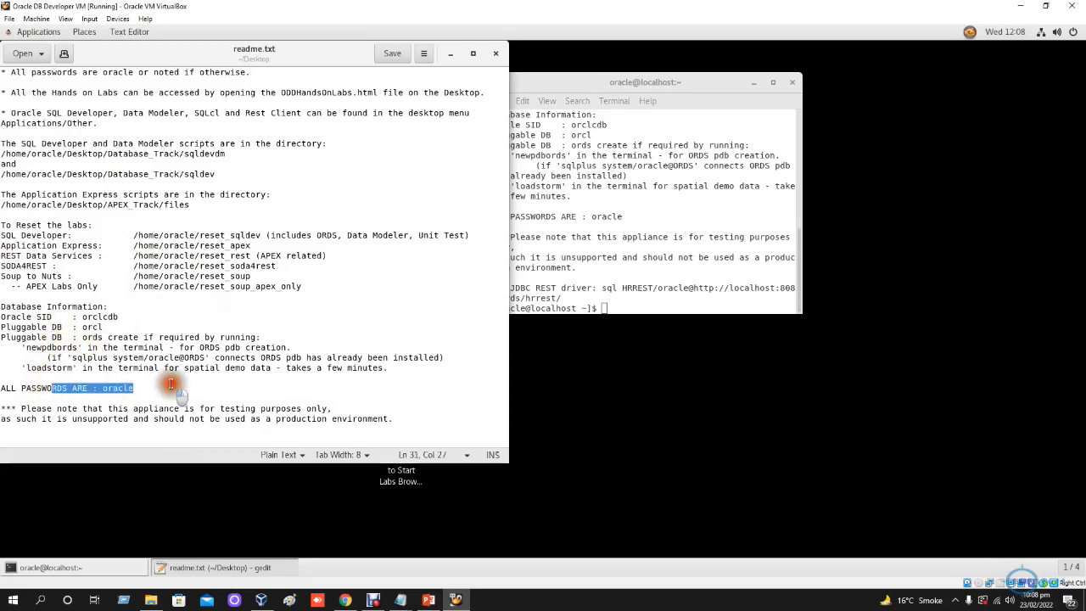
click(495, 54)
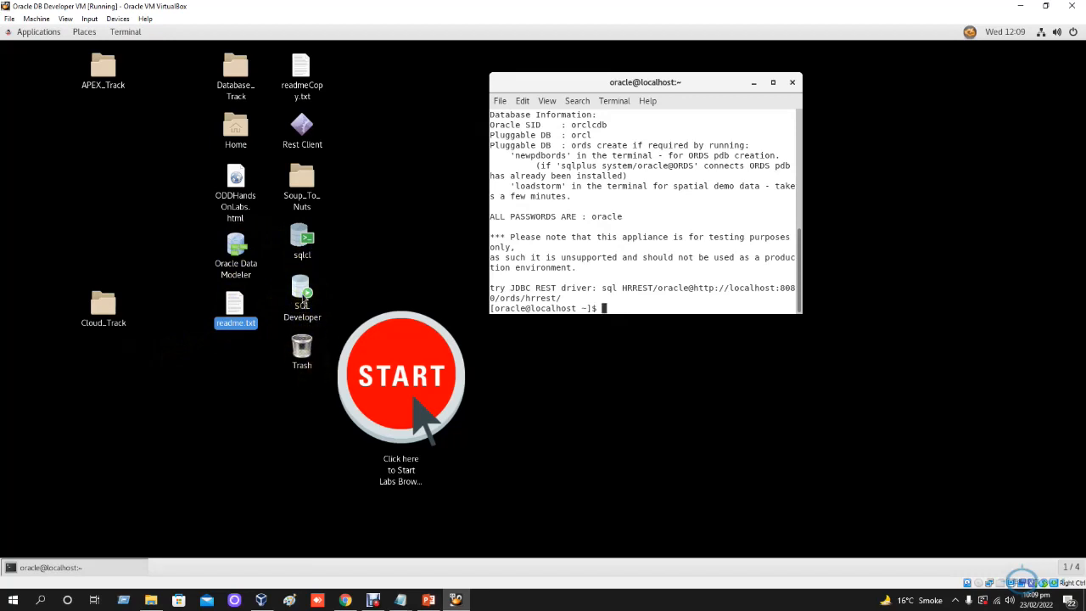
- Launch SQL Developer and Firefox in the VM, and move the Firefox window away from the edge of the desktop
click(302, 297)
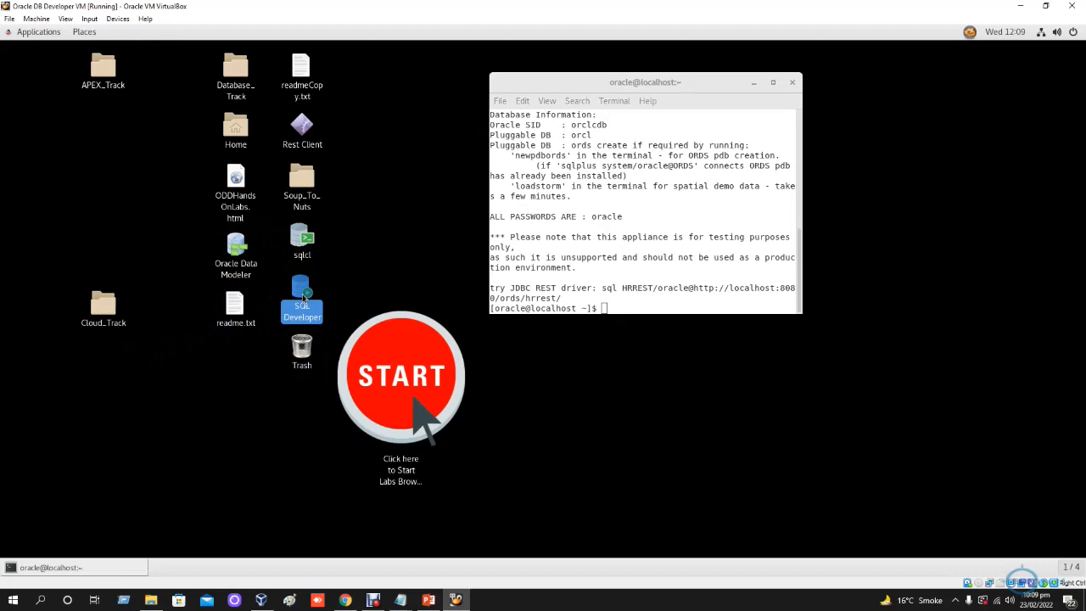
double_click(303, 297)
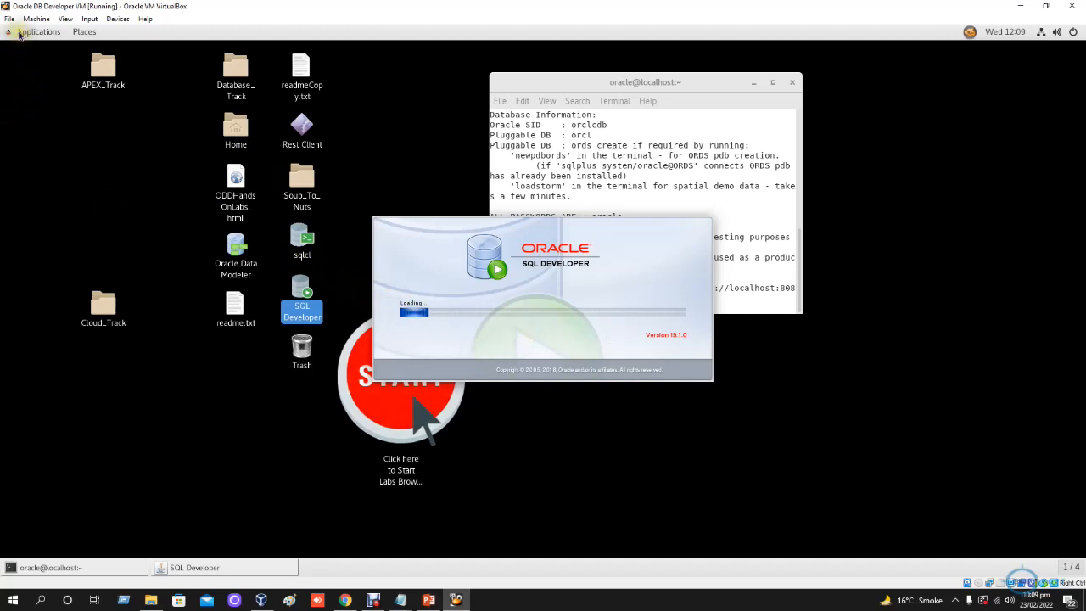
click(26, 34)
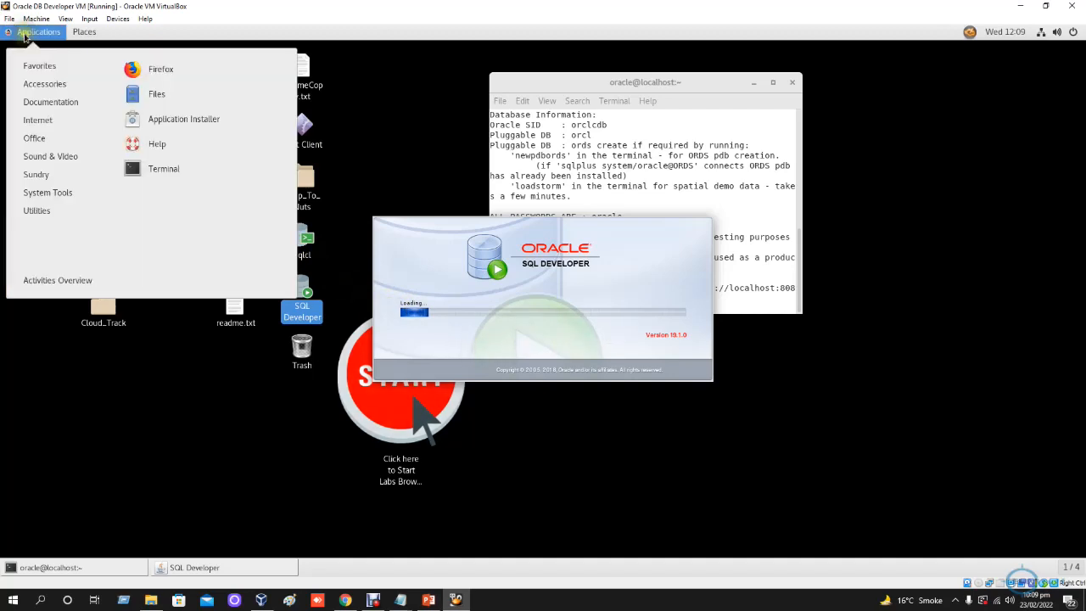
click(153, 71)
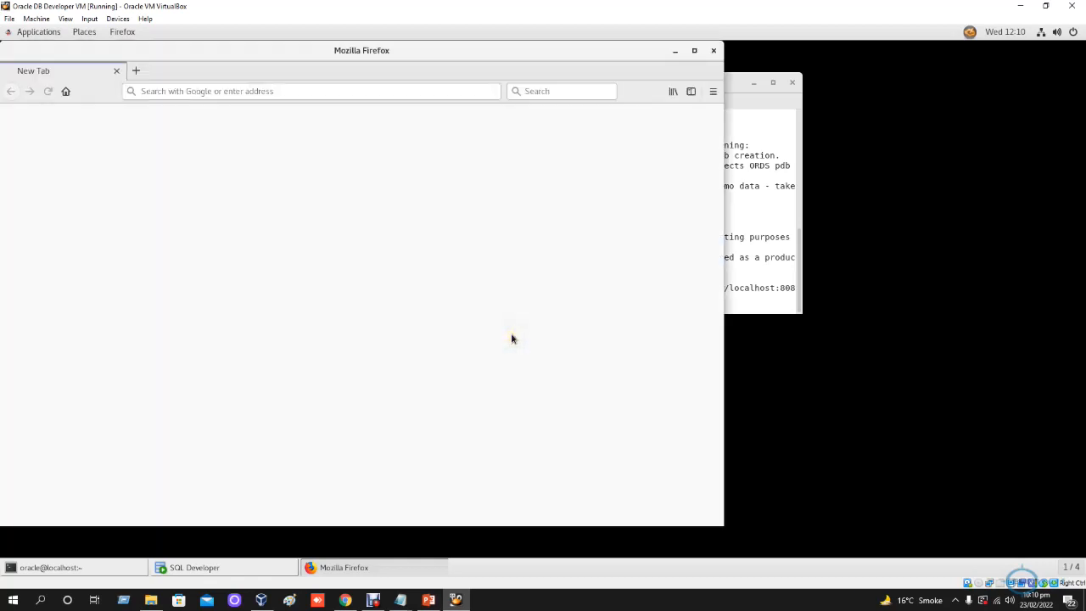
click(421, 138)
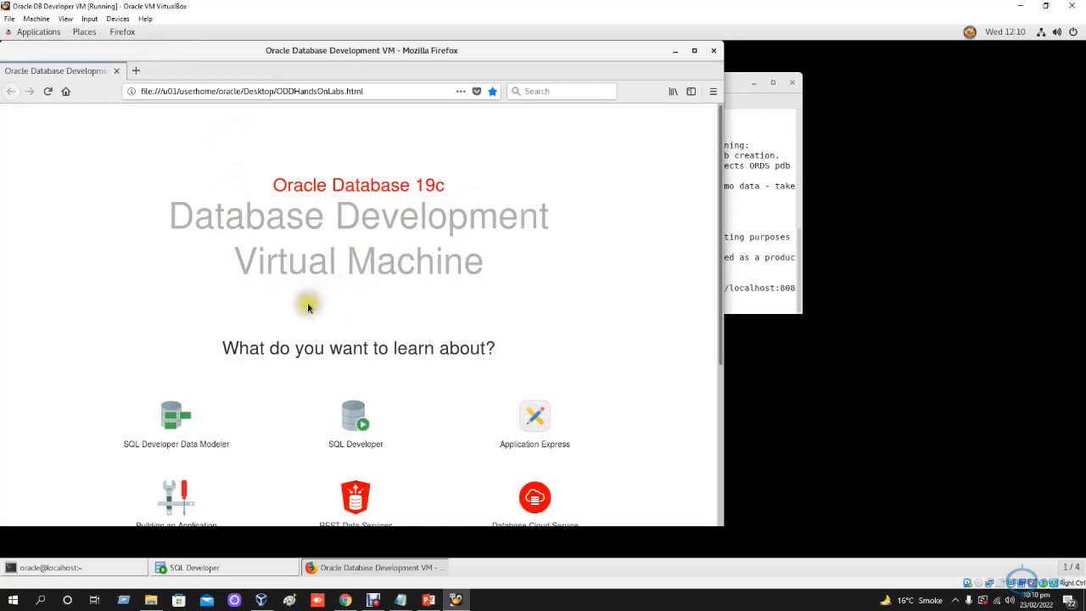
drag(374, 51, 432, 54)
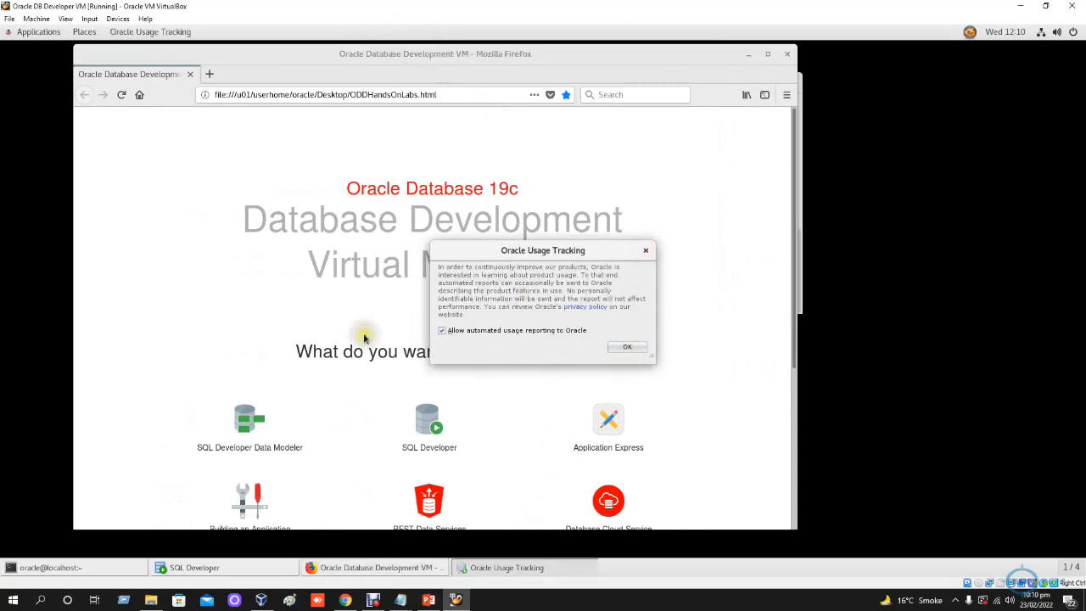
- Toggle the automated usage reporting option in the Oracle Usage Tracking dialog and accept the dialog
scroll(365, 339, down, 1)
click(636, 346)
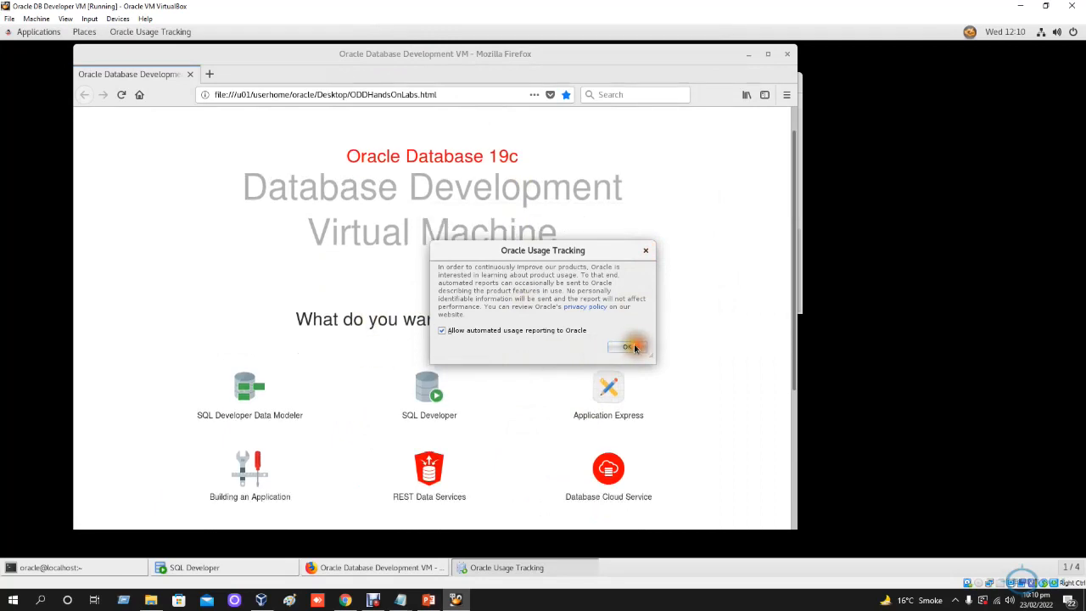
click(442, 330)
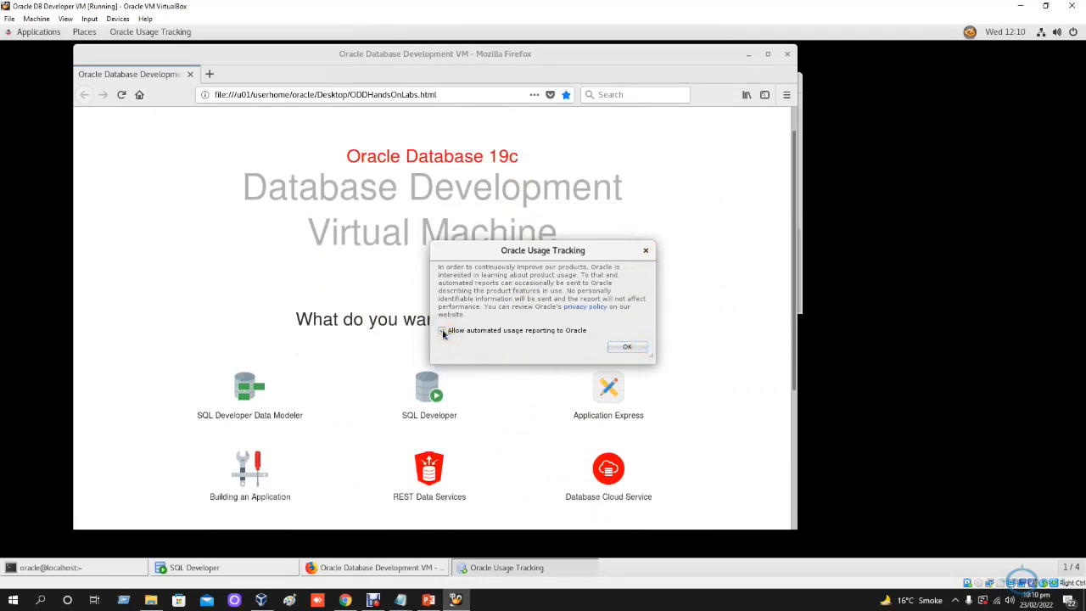
click(441, 330)
click(621, 347)
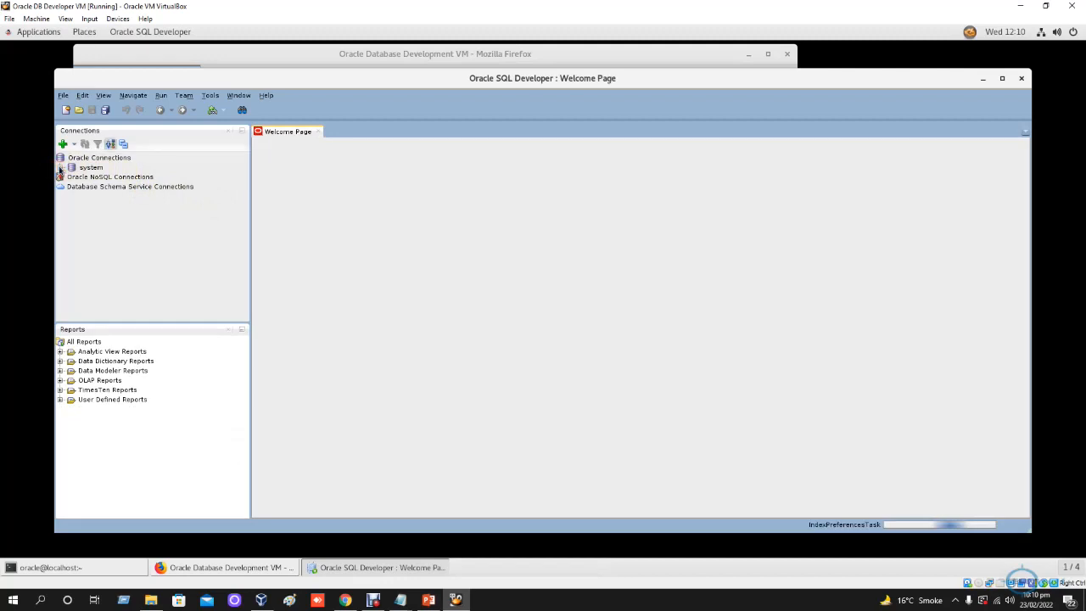
- Connect to the system database connection in SQL Developer with the account password, and minimize SQL Developer
double_click(82, 169)
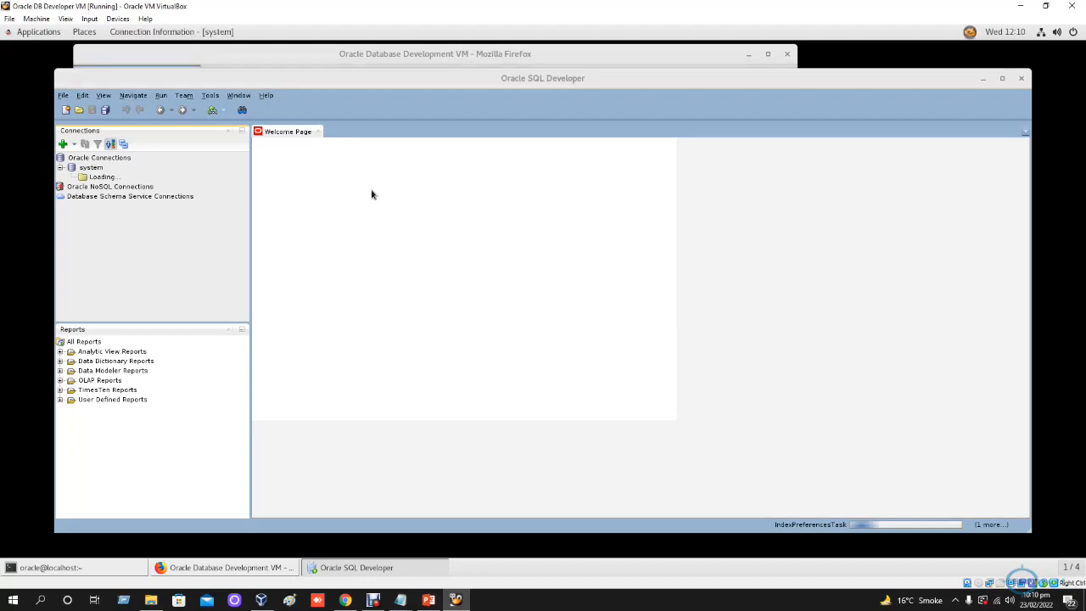
click(626, 332)
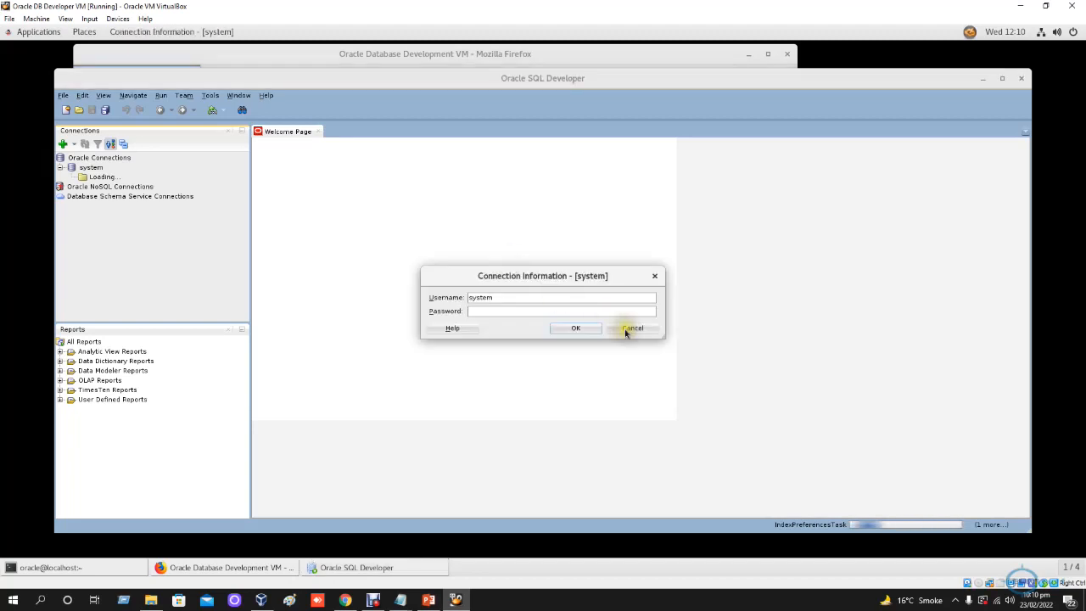
text(o)
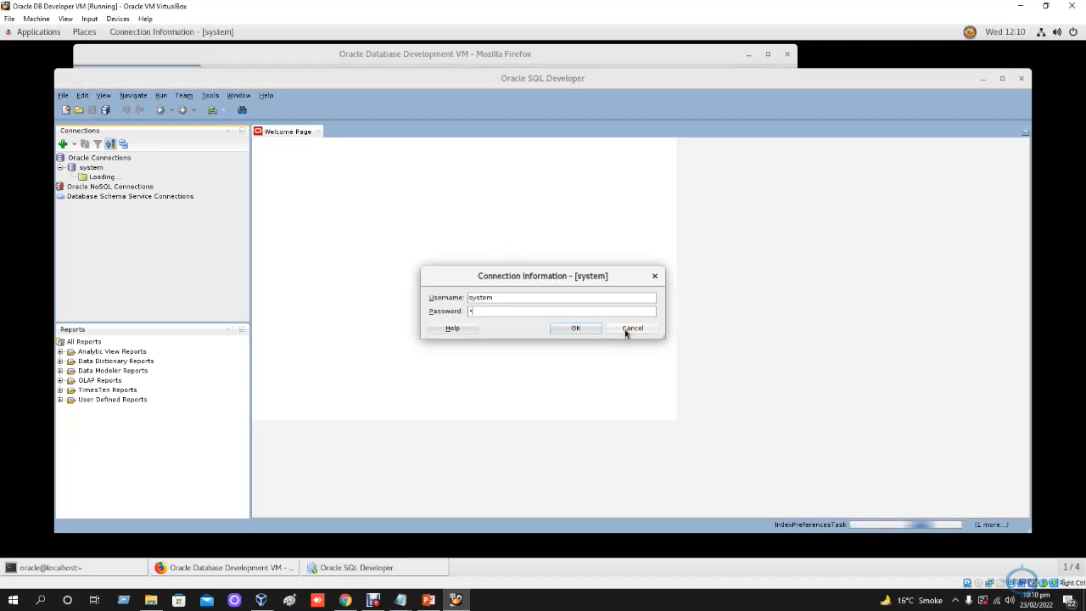
text(racle)
click(581, 332)
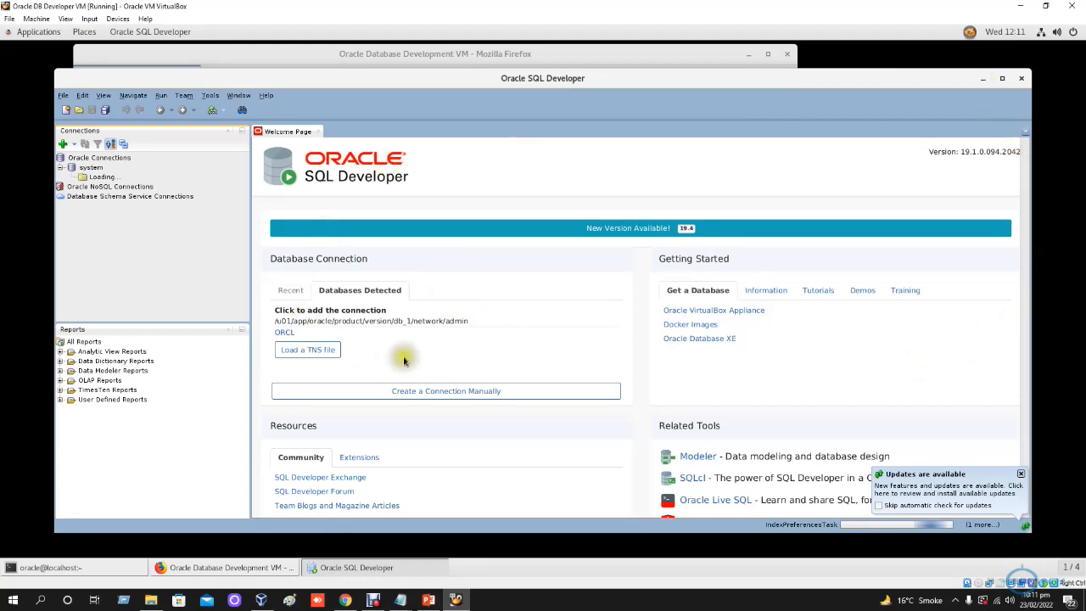
click(981, 84)
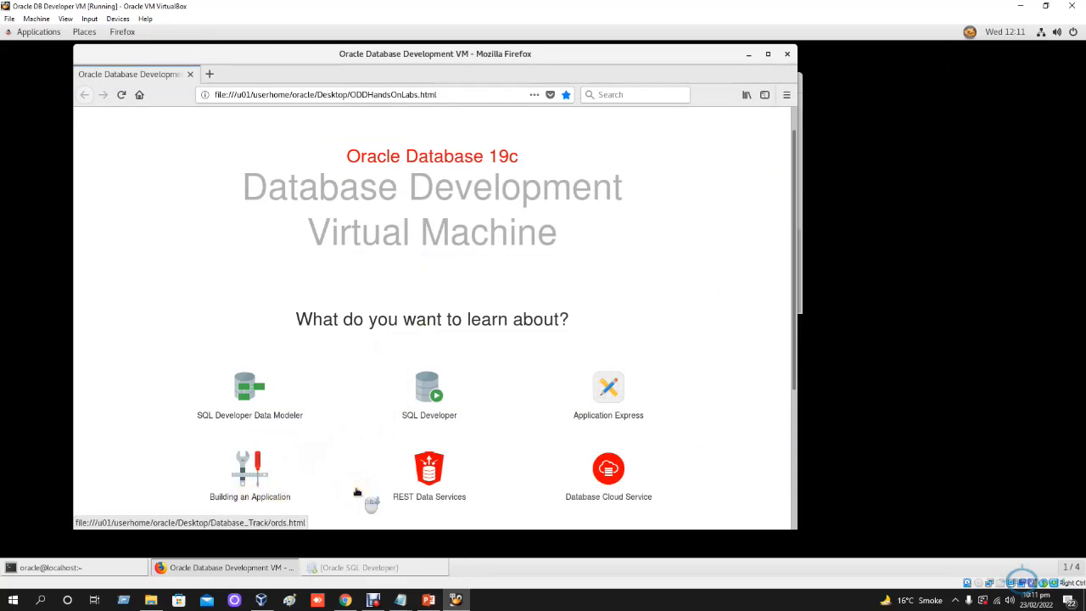
- Review the learning topics and resources on the Database Development Virtual Machine home page in Firefox
scroll(535, 486, down, 2)
scroll(395, 473, down, 2)
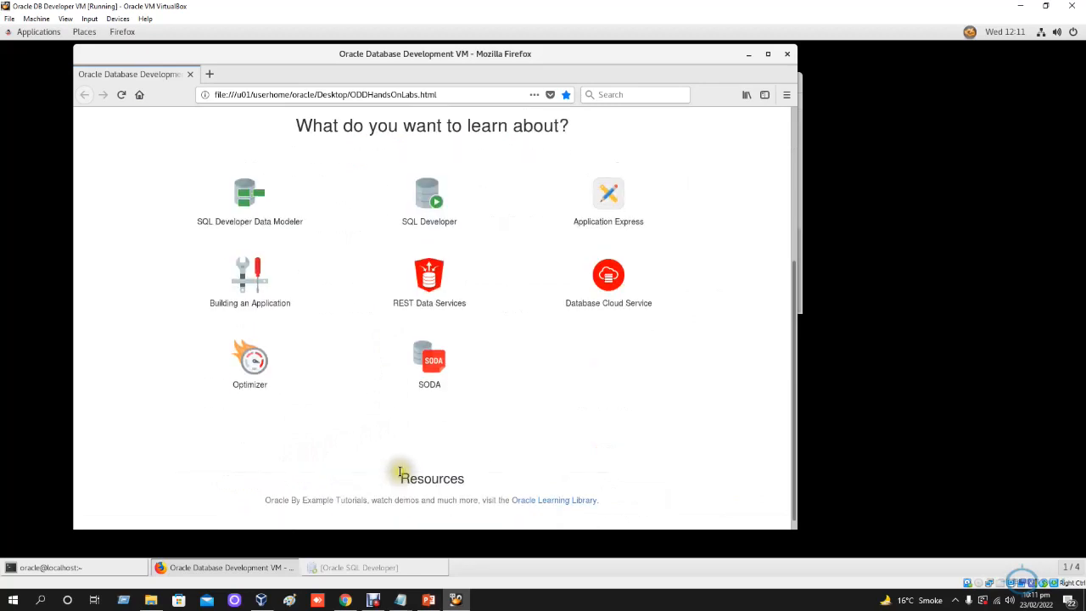
scroll(500, 431, down, 1)
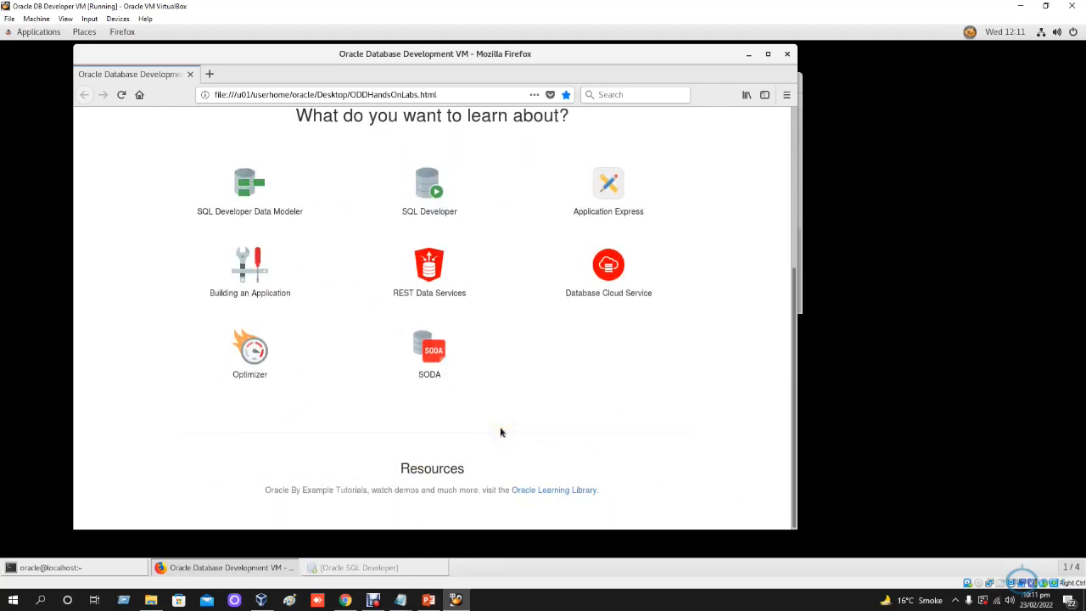
scroll(509, 382, up, 5)
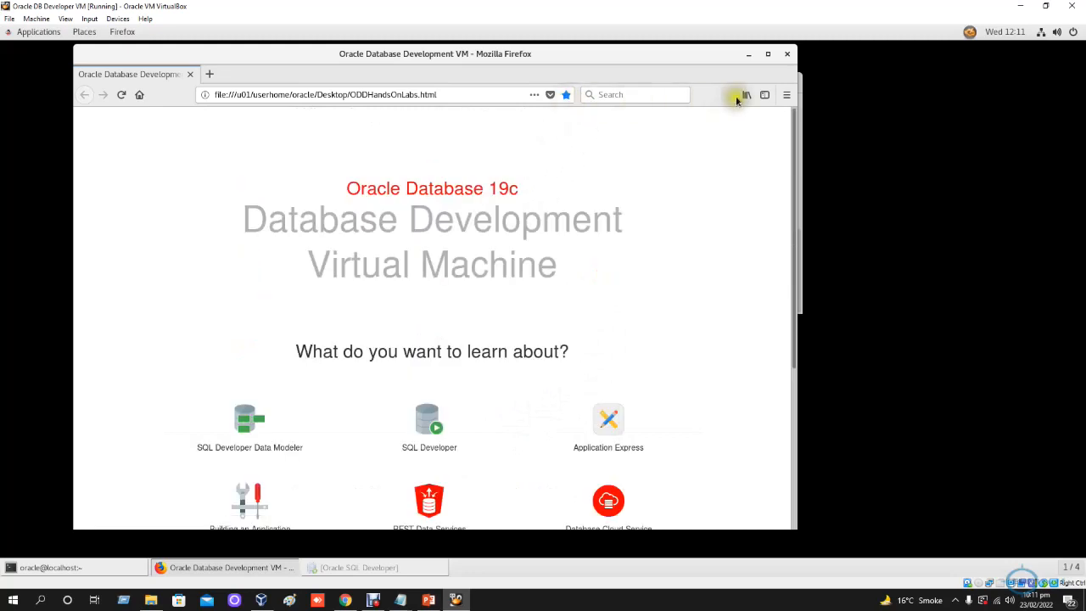
click(787, 95)
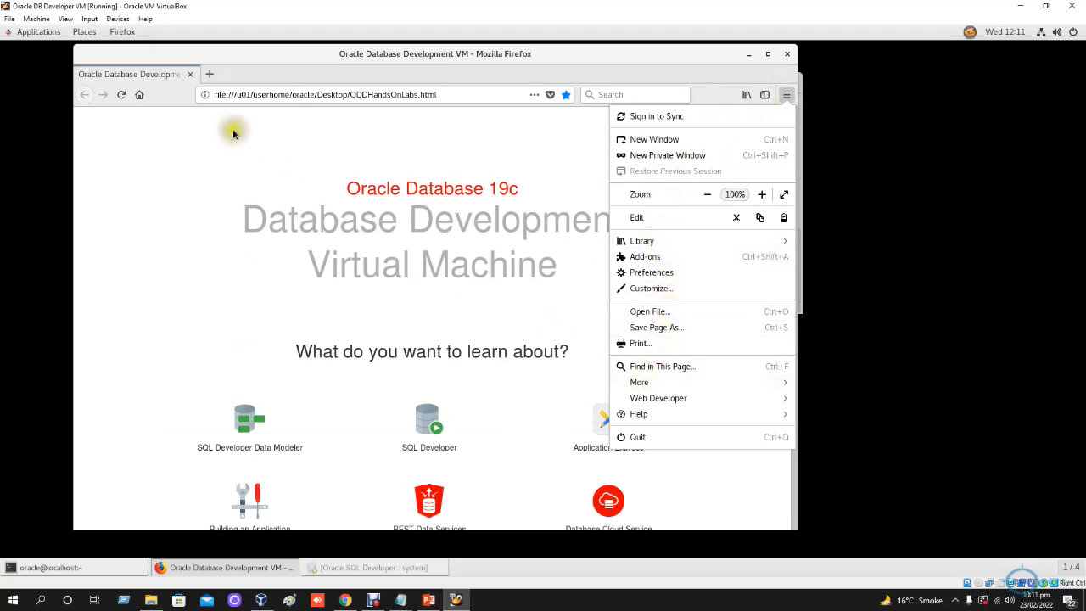
click(140, 100)
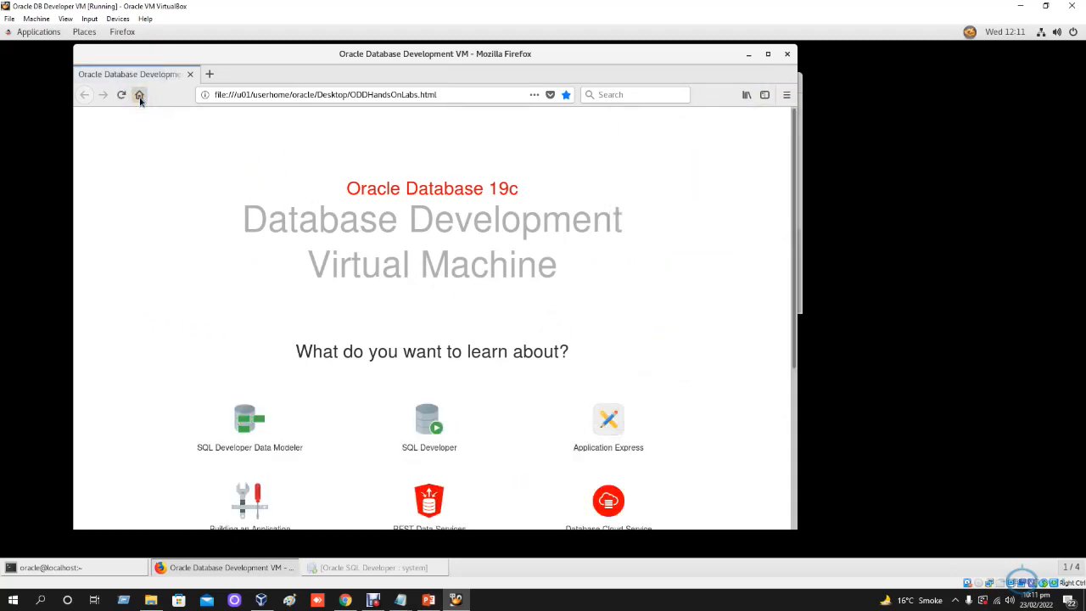
- Load the bookmarked APEX sign-in page at localhost:8080/ords/f?p=4550:1 in Firefox
click(454, 96)
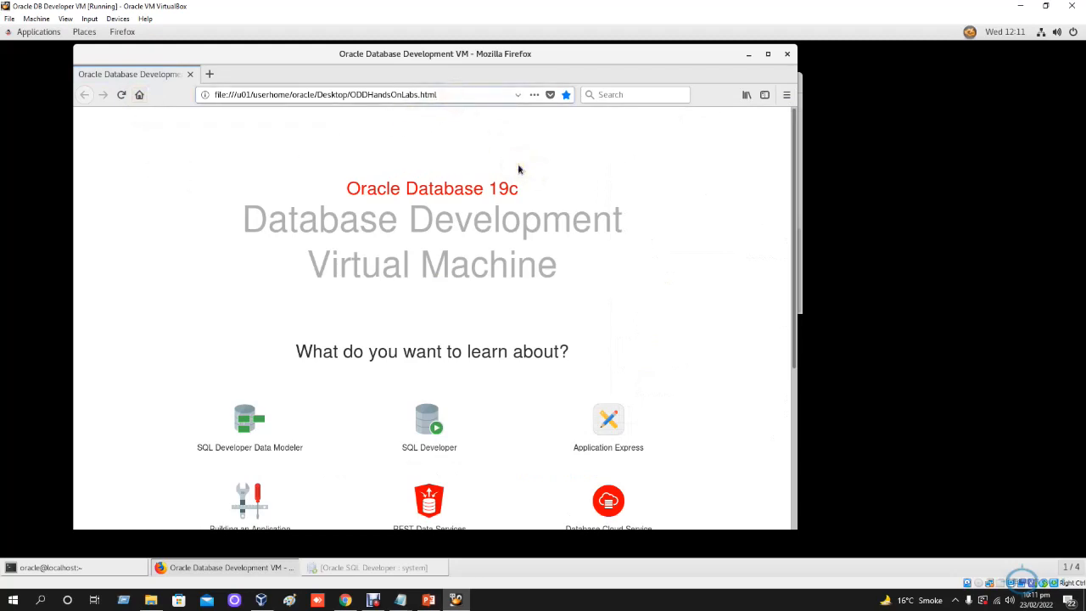
key(ctrl+a)
text(local)
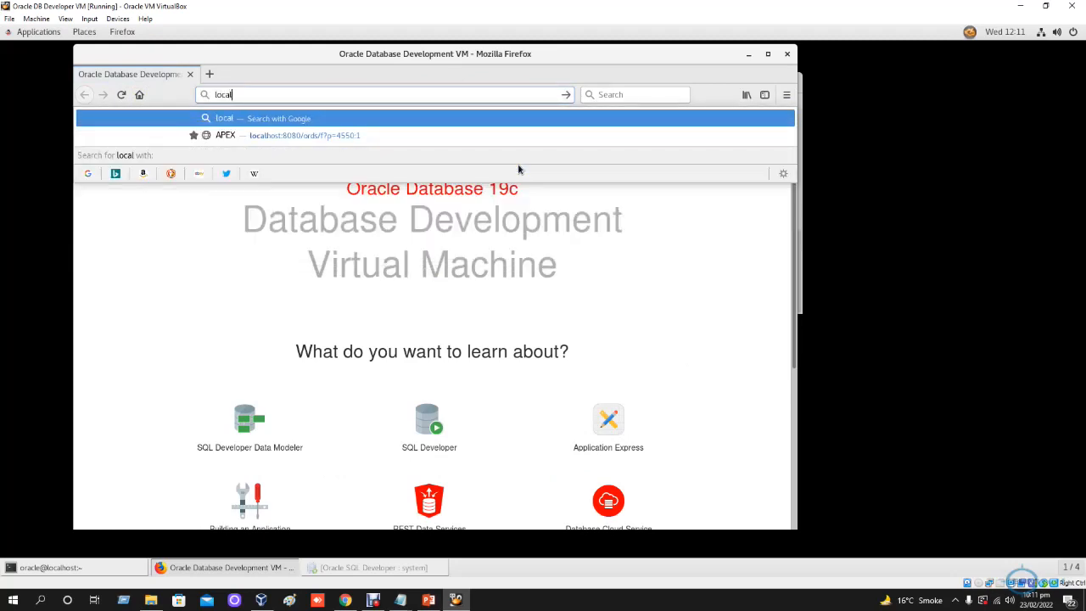
click(313, 138)
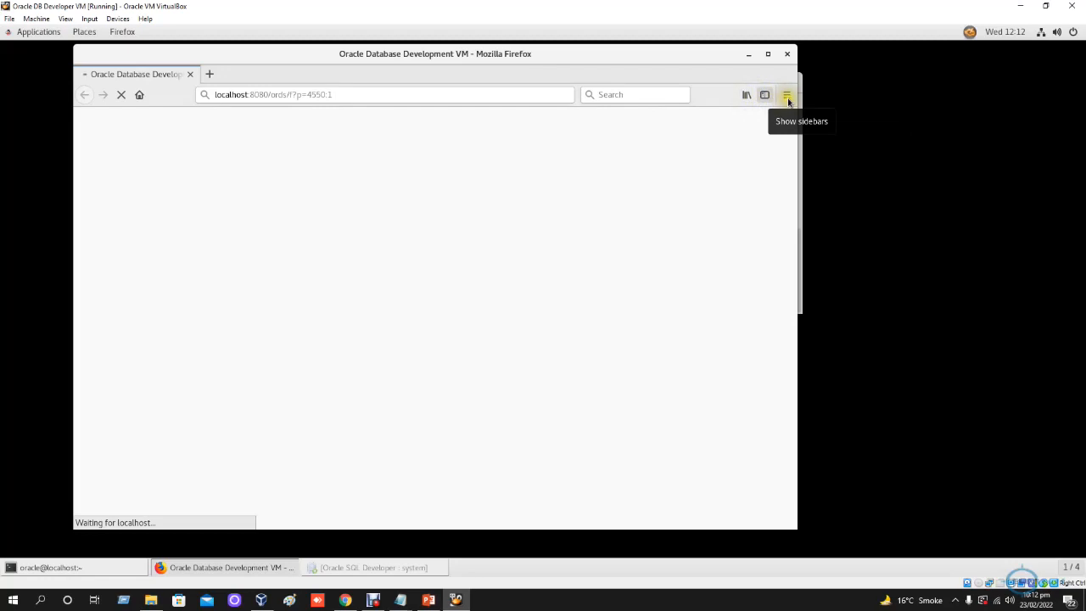
click(787, 96)
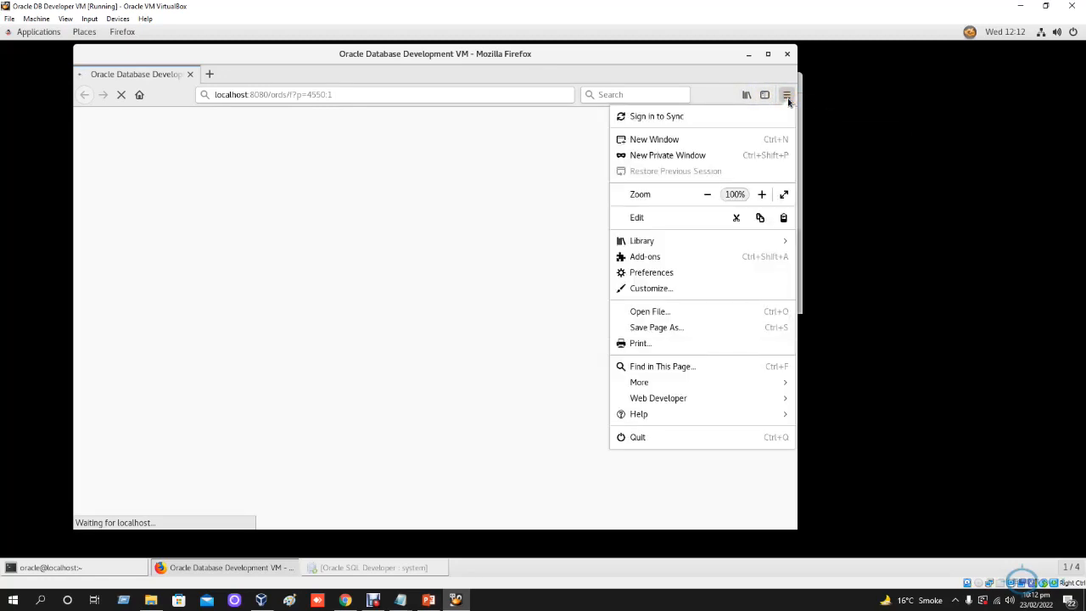
click(254, 96)
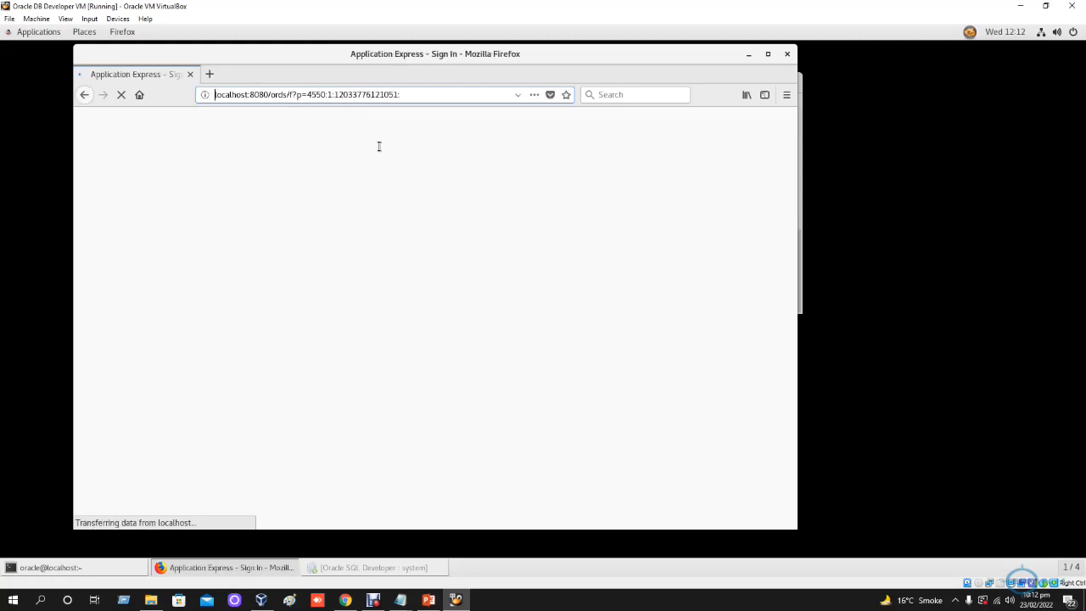
- Sign in to Oracle Application Express with workspace internal, username admin and the account password, choosing to remember the workspace and username
click(430, 265)
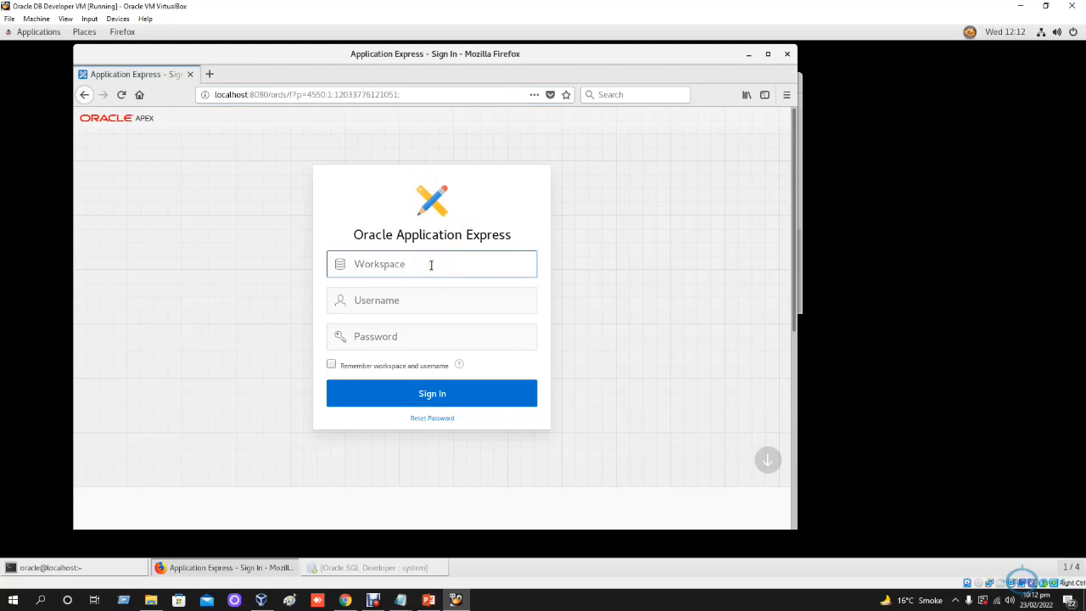
text(internal)
key(Tab)
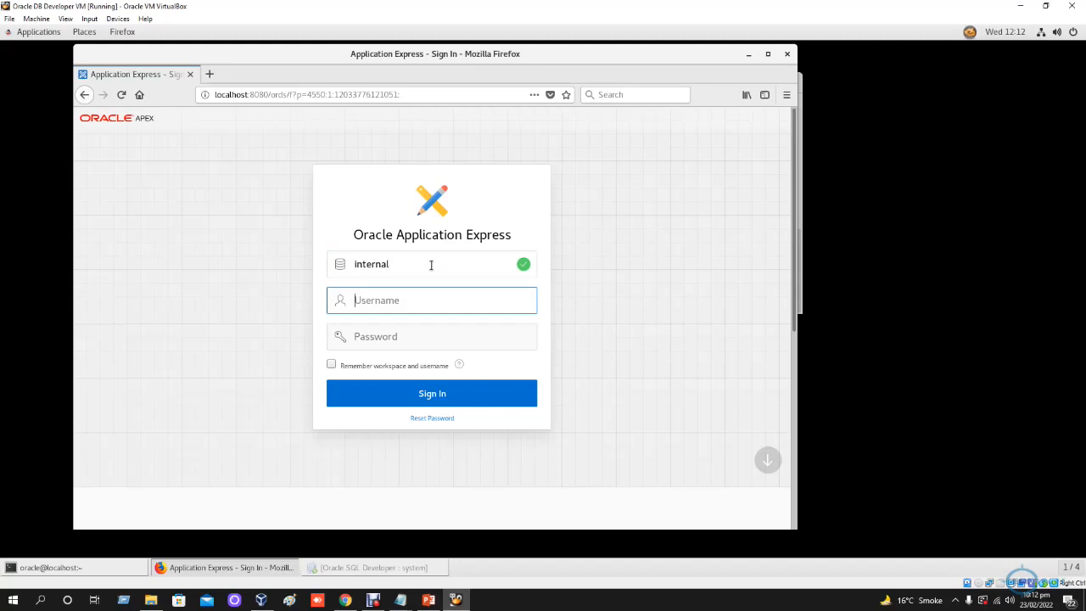
text(admin)
key(Tab)
text(oracle)
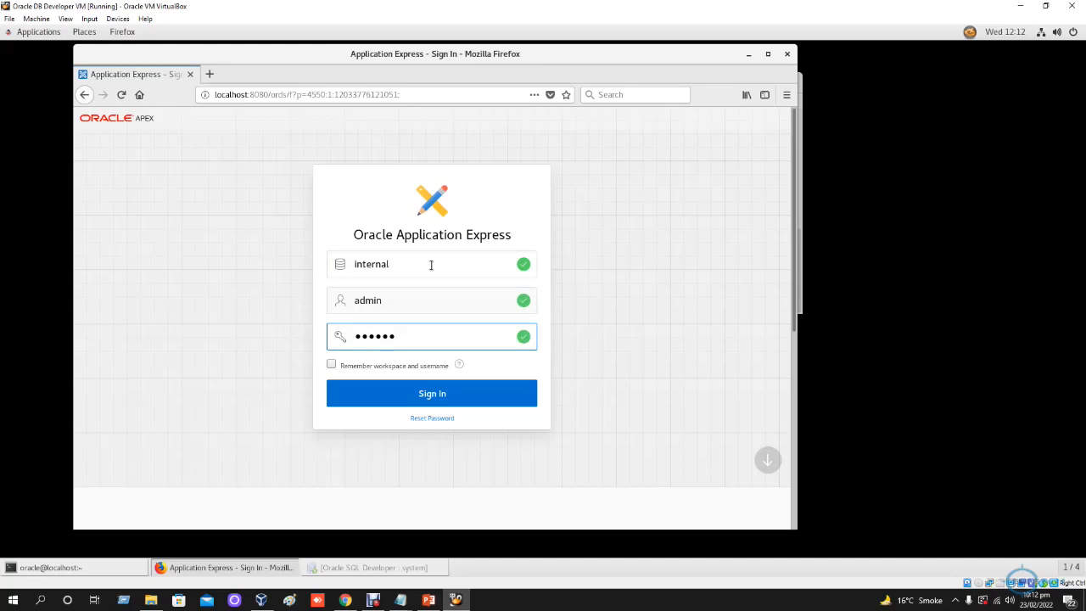
click(331, 364)
click(421, 394)
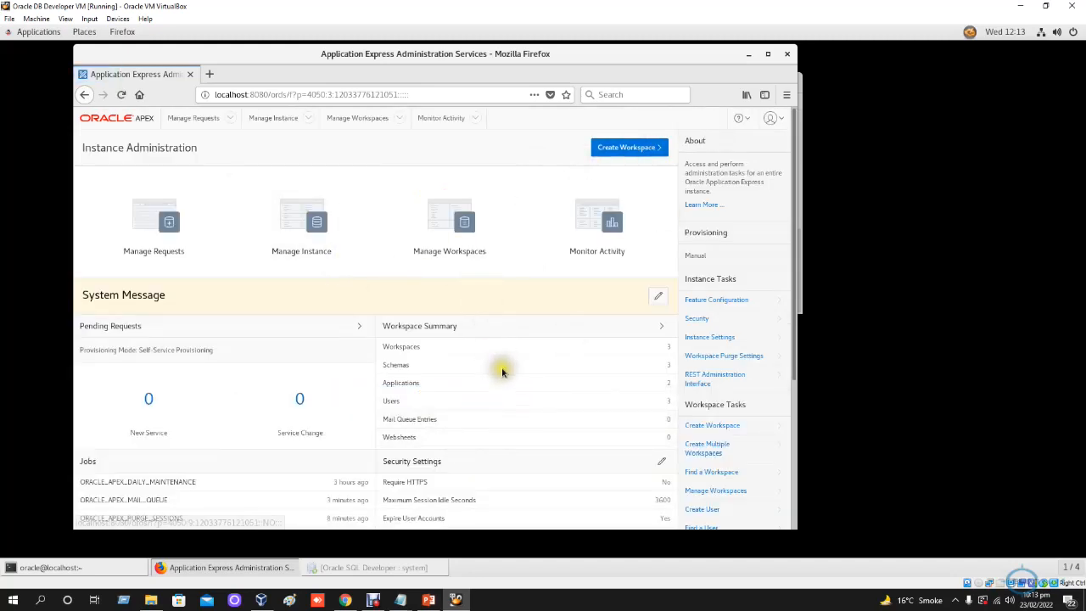
- Review the workspace summary, jobs, security and instance settings on the APEX Instance Administration page
scroll(509, 377, down, 2)
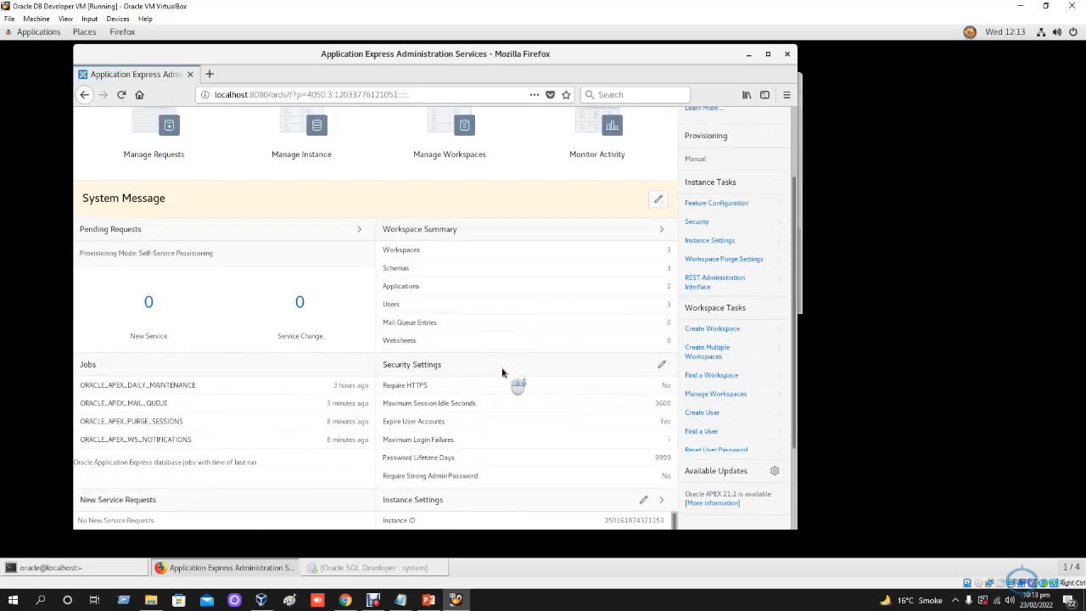
scroll(501, 372, down, 2)
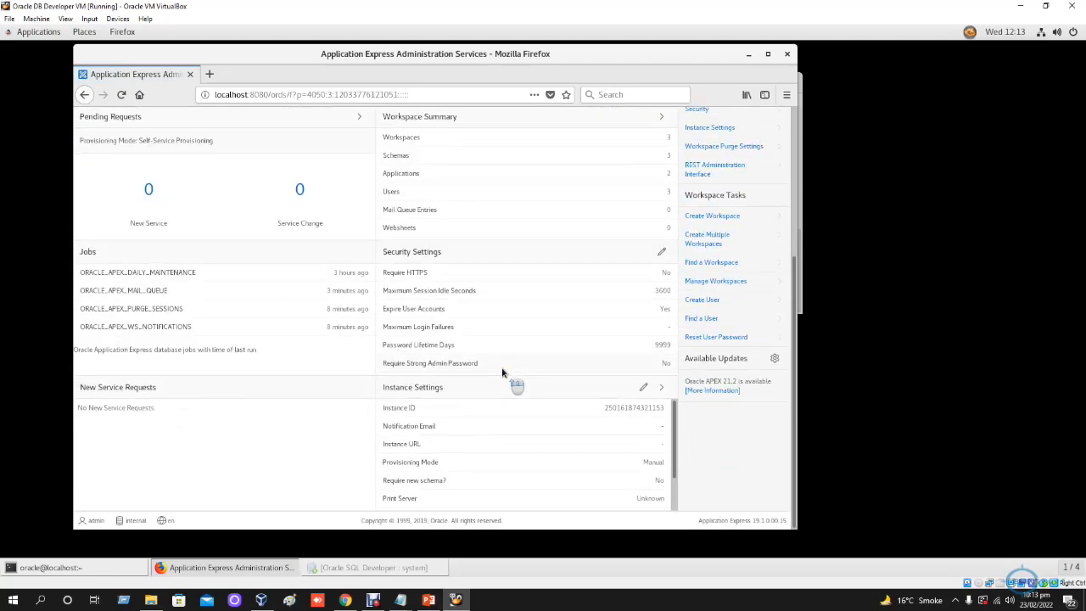
scroll(501, 371, up, 4)
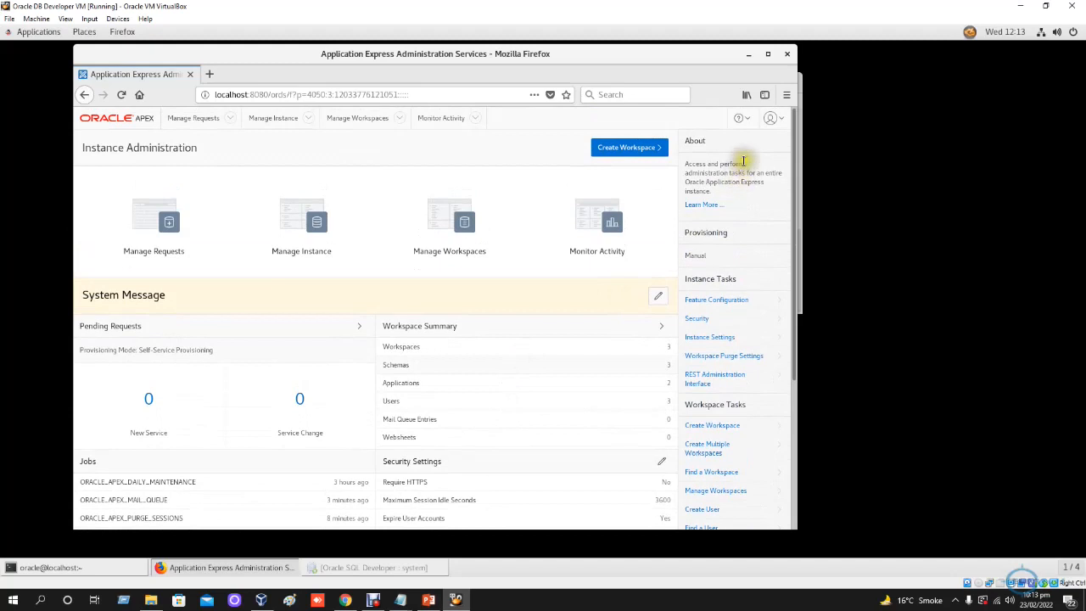
- Check the APEX help links and the signed-in account's details, and open the Oracle Technology Network link
click(741, 118)
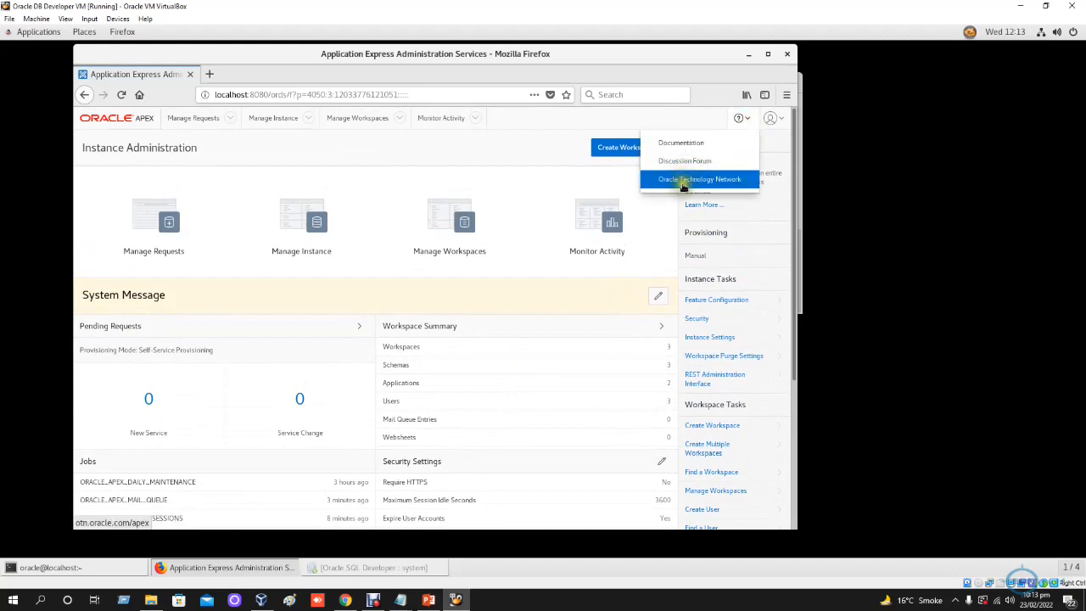
click(781, 118)
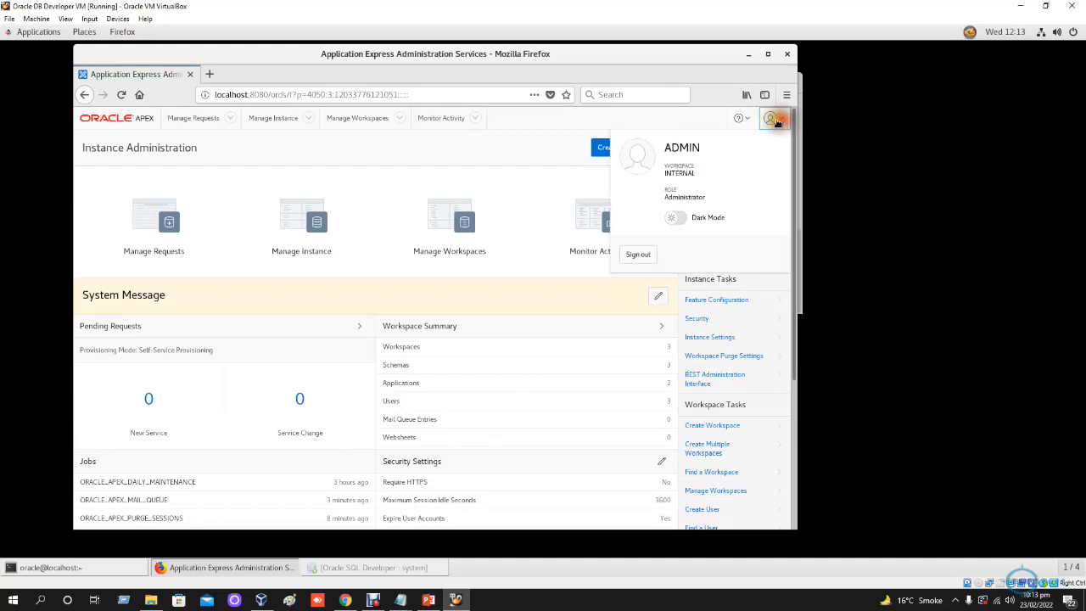
click(771, 117)
click(747, 120)
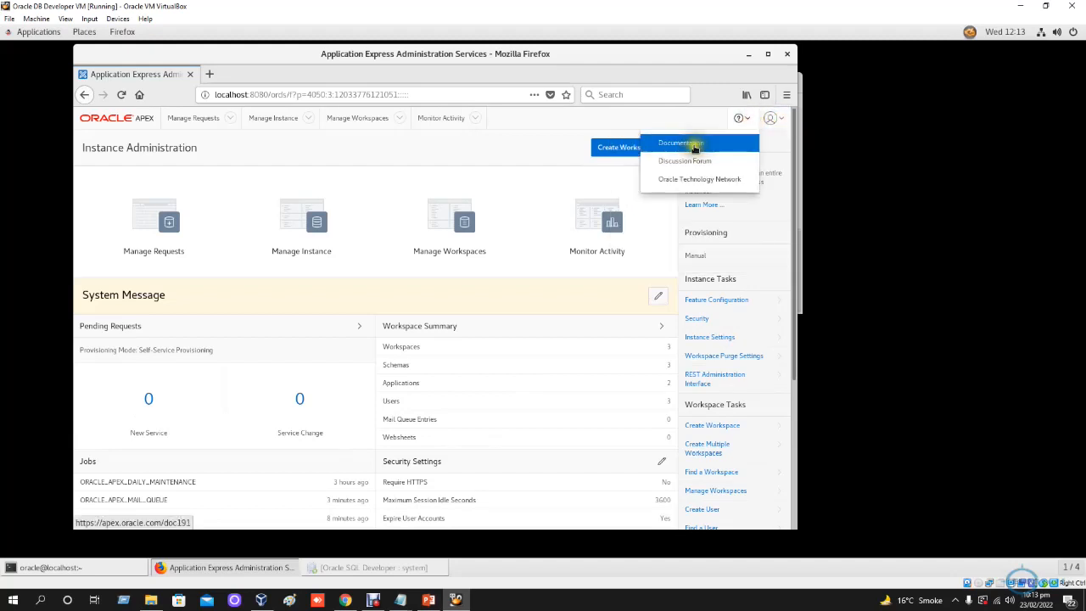
click(689, 180)
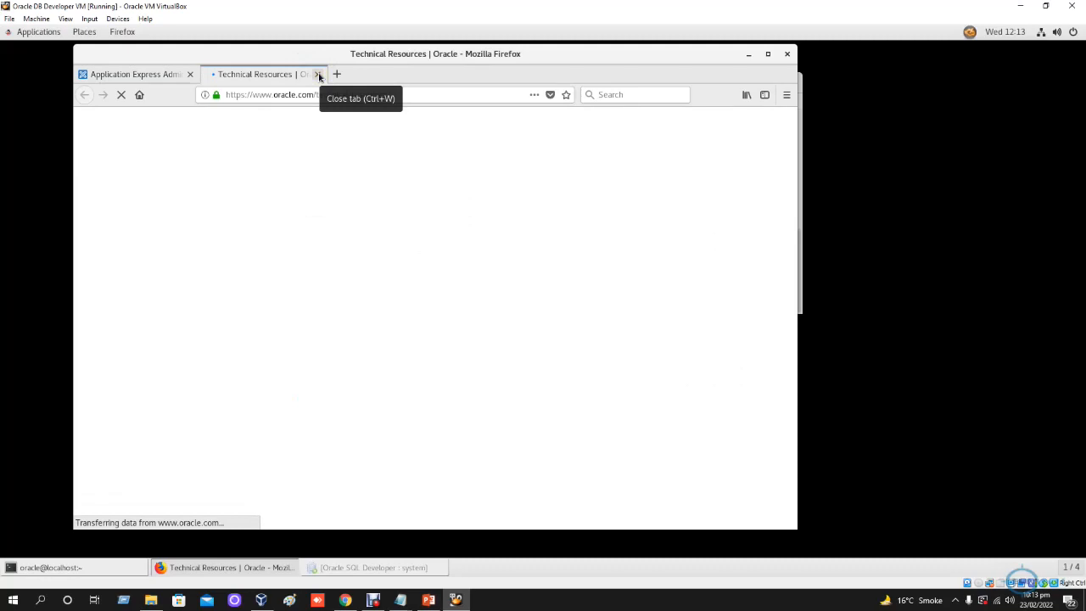
- Close the Oracle Technical Resources page, check the Application Express version in the Instance Administration footer, and minimize the browser
click(319, 76)
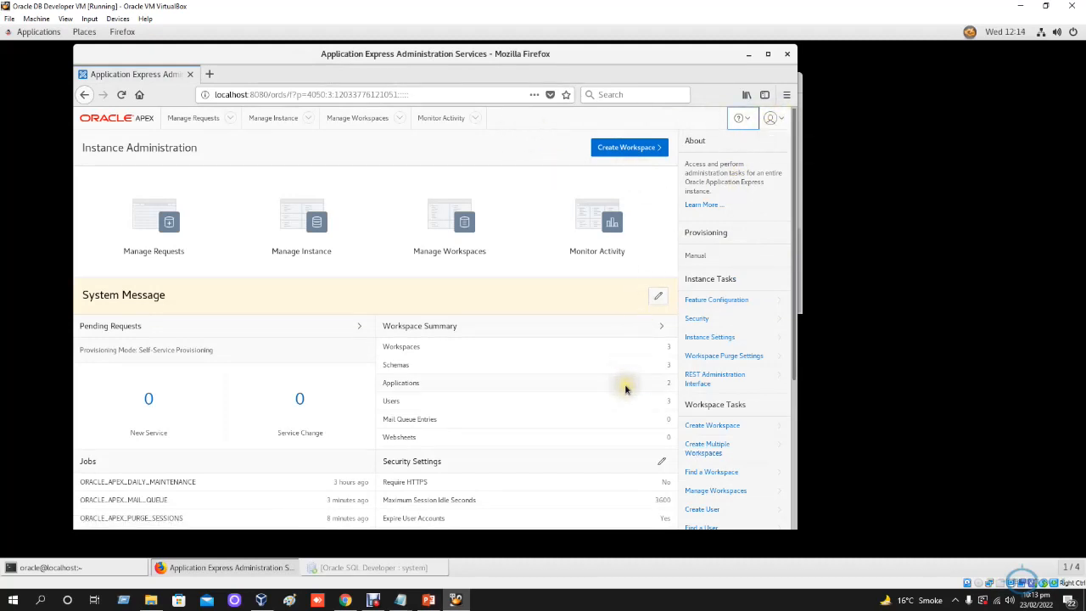
scroll(625, 389, down, 5)
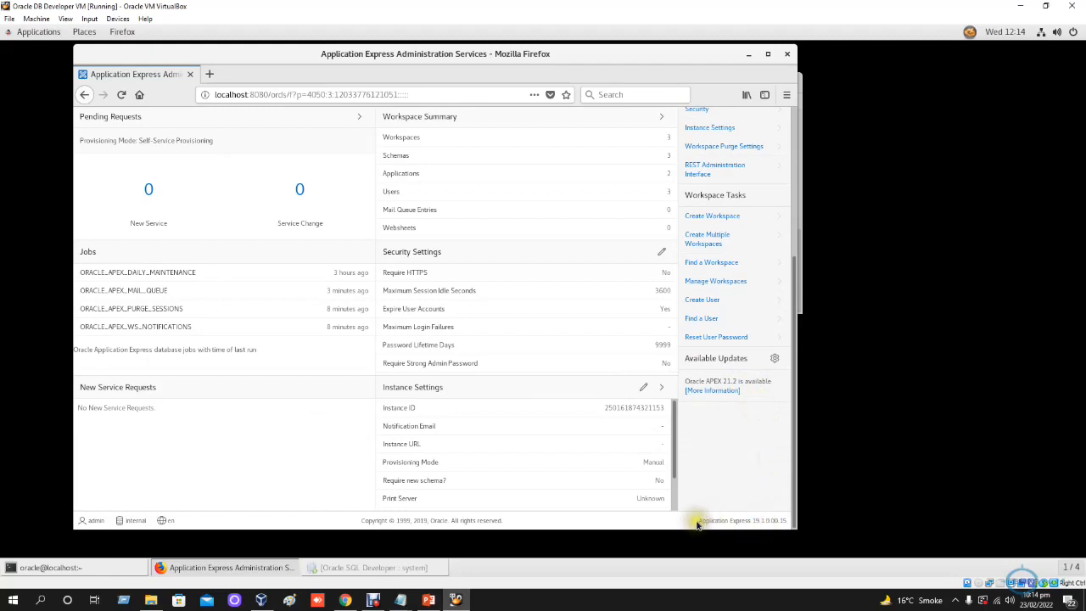
drag(697, 520, 784, 527)
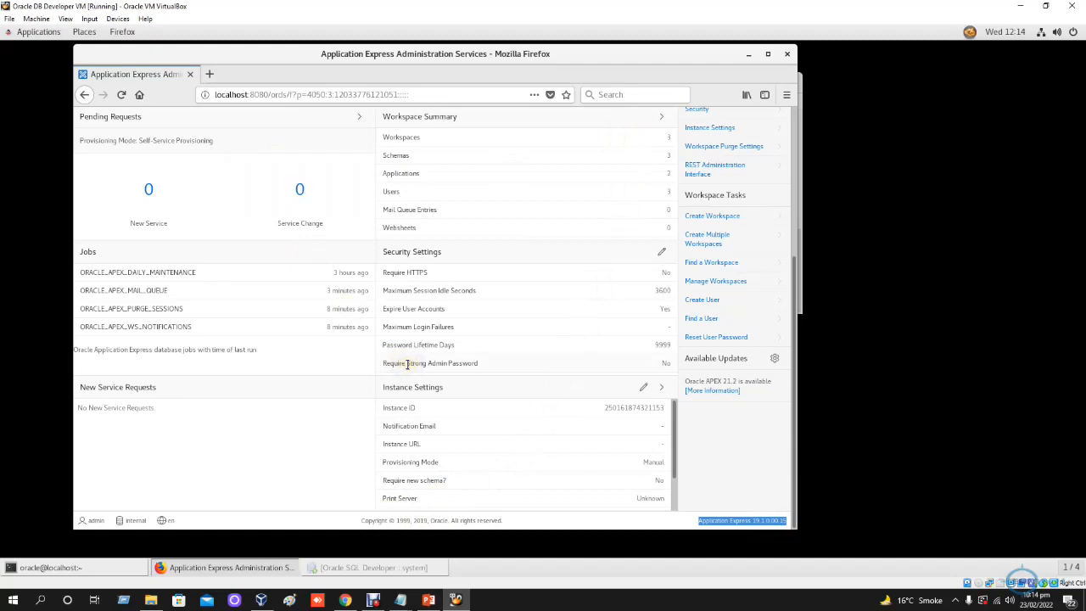
scroll(407, 365, up, 3)
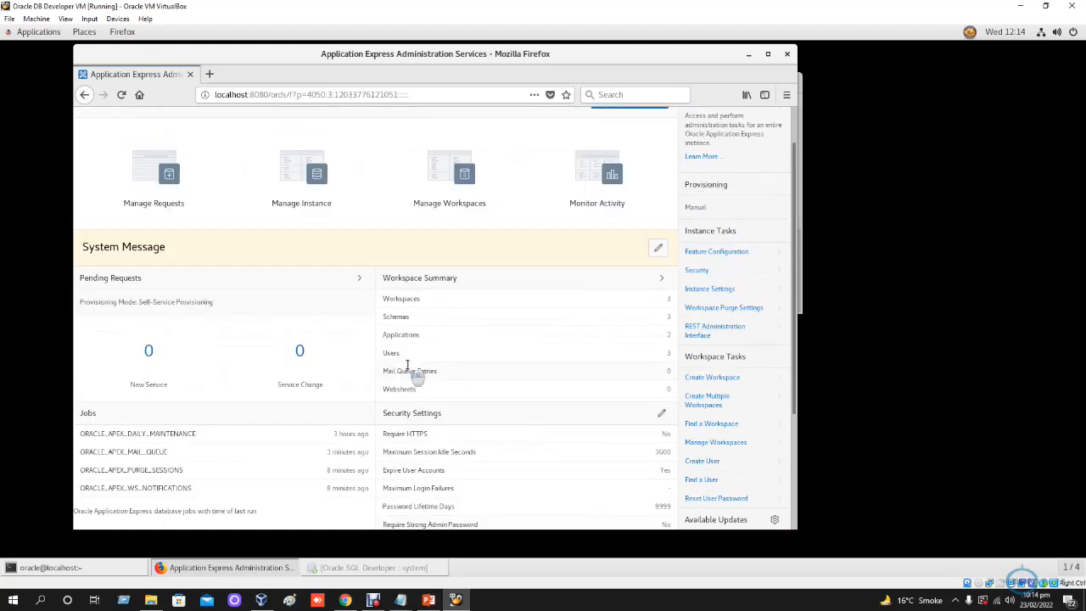
scroll(407, 365, up, 1)
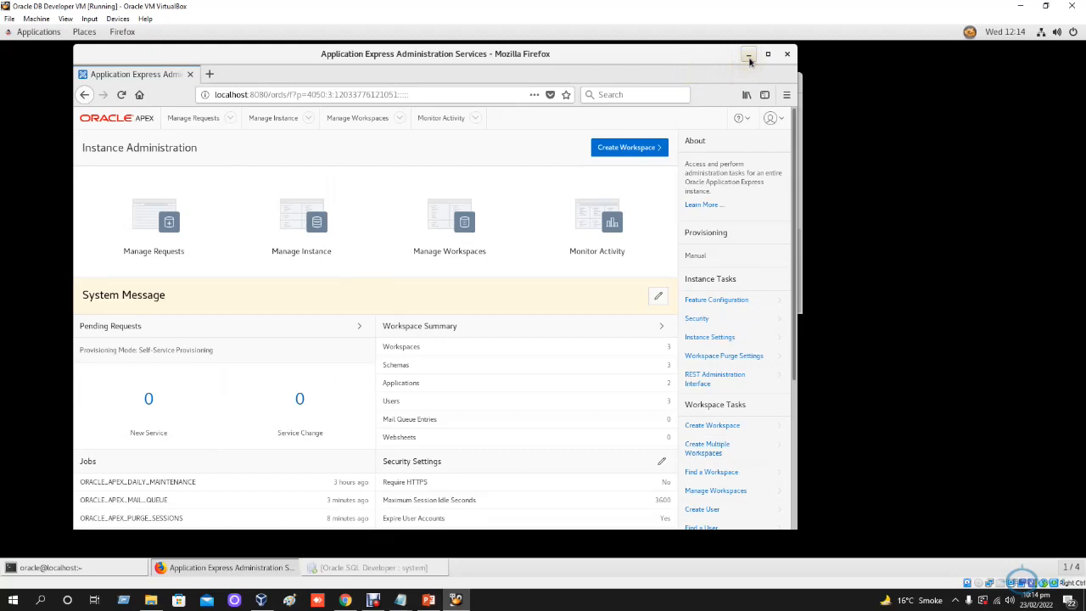
click(748, 56)
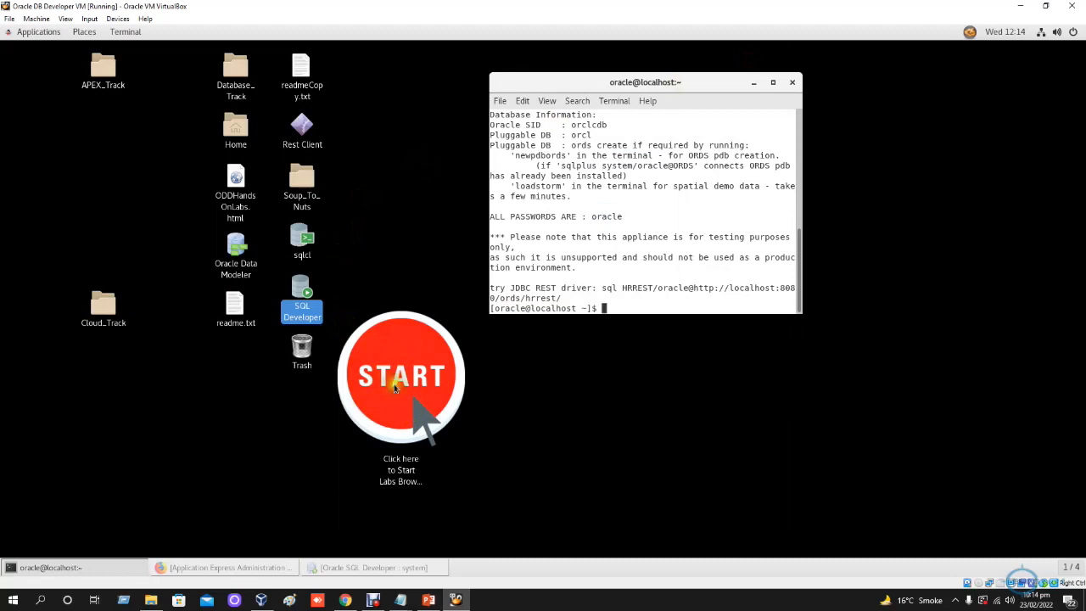
- Start the labs browser from the desktop and open the Application Express track from its topic list
click(395, 387)
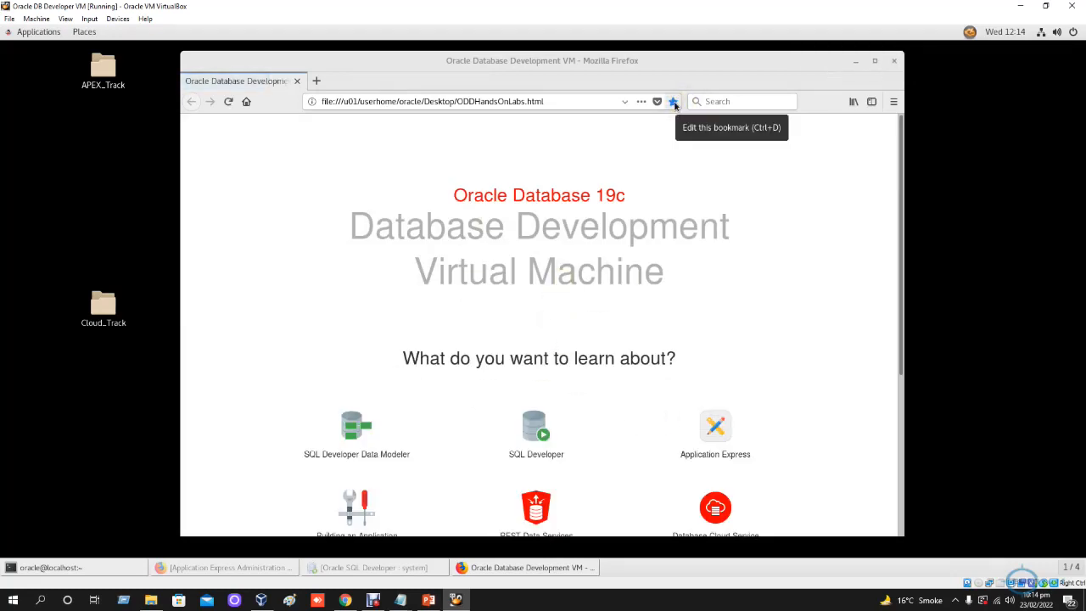
click(624, 100)
click(624, 103)
scroll(580, 359, down, 1)
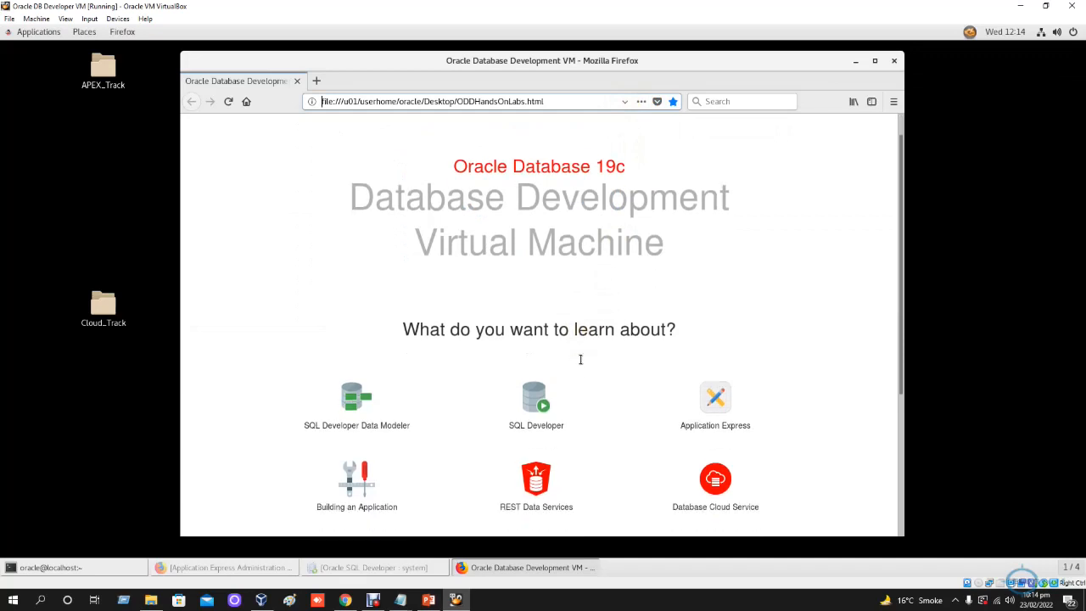
scroll(667, 378, down, 1)
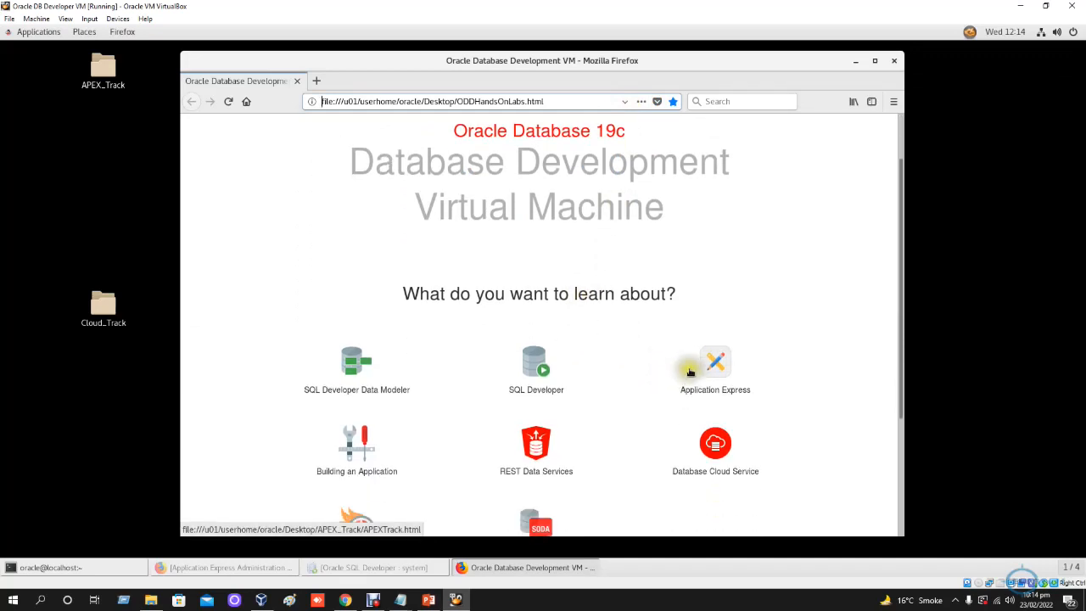
click(720, 372)
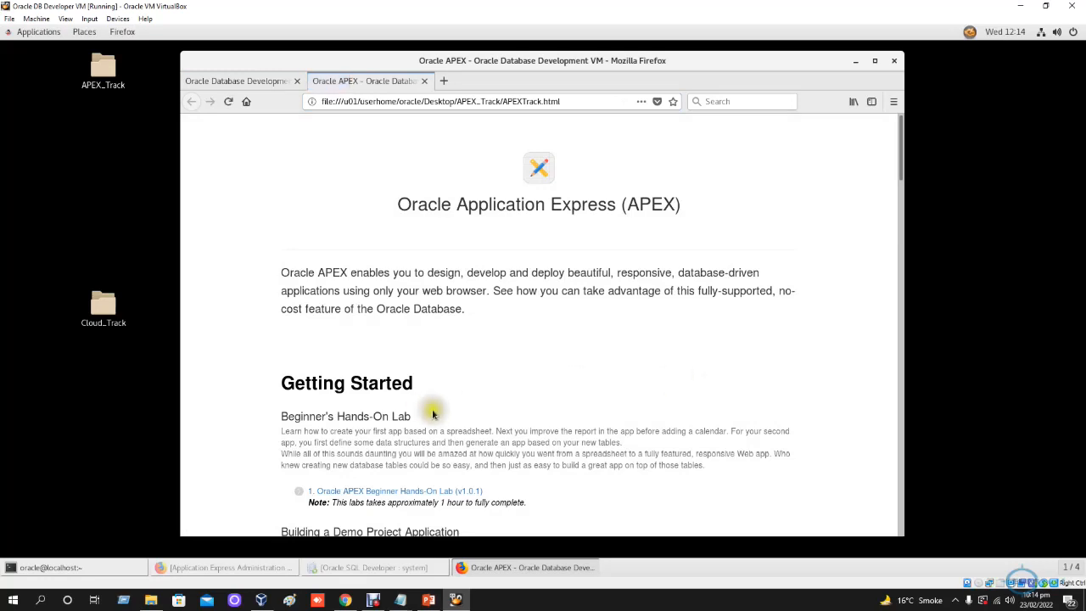
- Look through the APEX labs, from the Beginner's Hands-On Lab to the Developing Apps and Creating Basic Features learning paths
drag(298, 417, 415, 419)
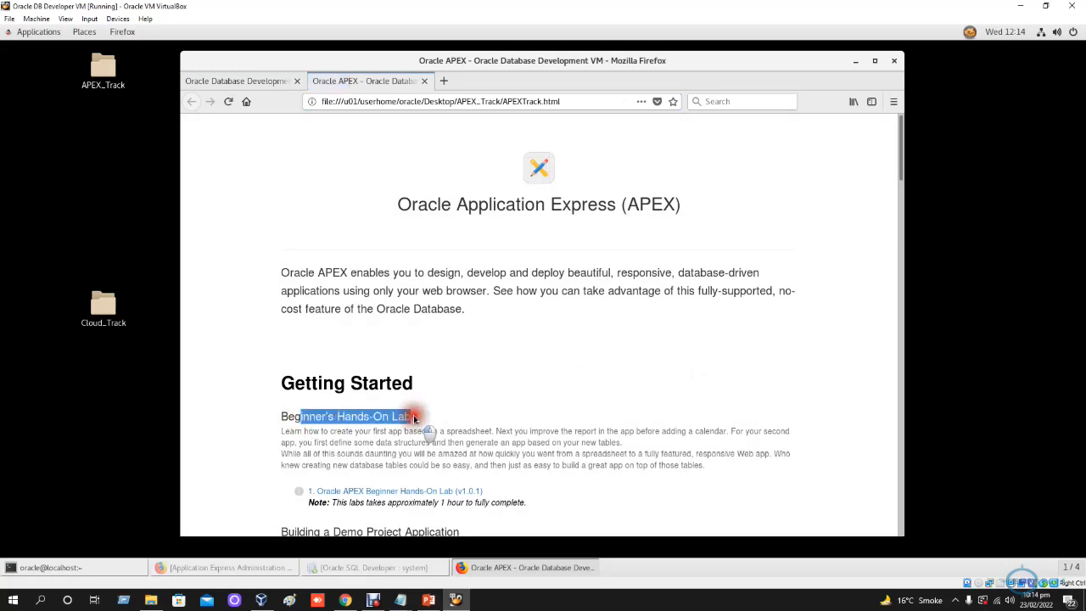
scroll(528, 415, down, 1)
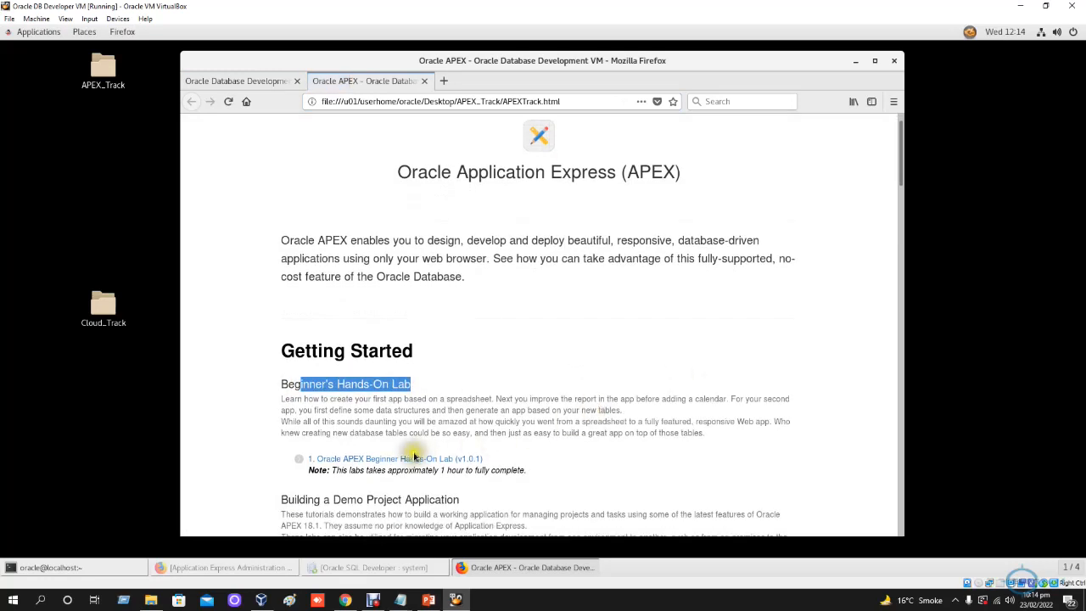
scroll(539, 458, down, 2)
scroll(541, 460, down, 3)
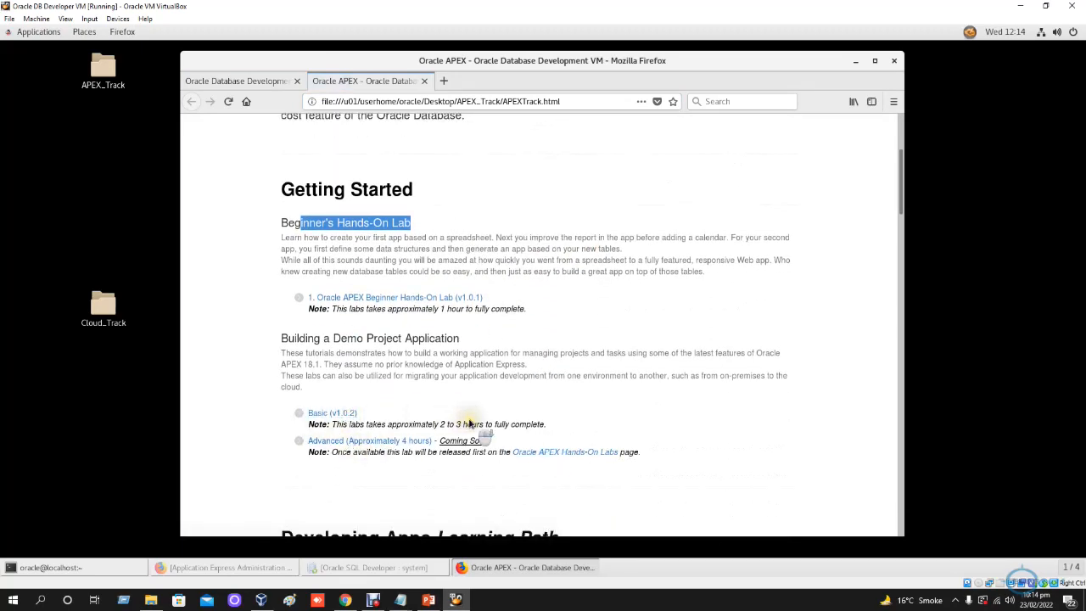
scroll(469, 421, down, 7)
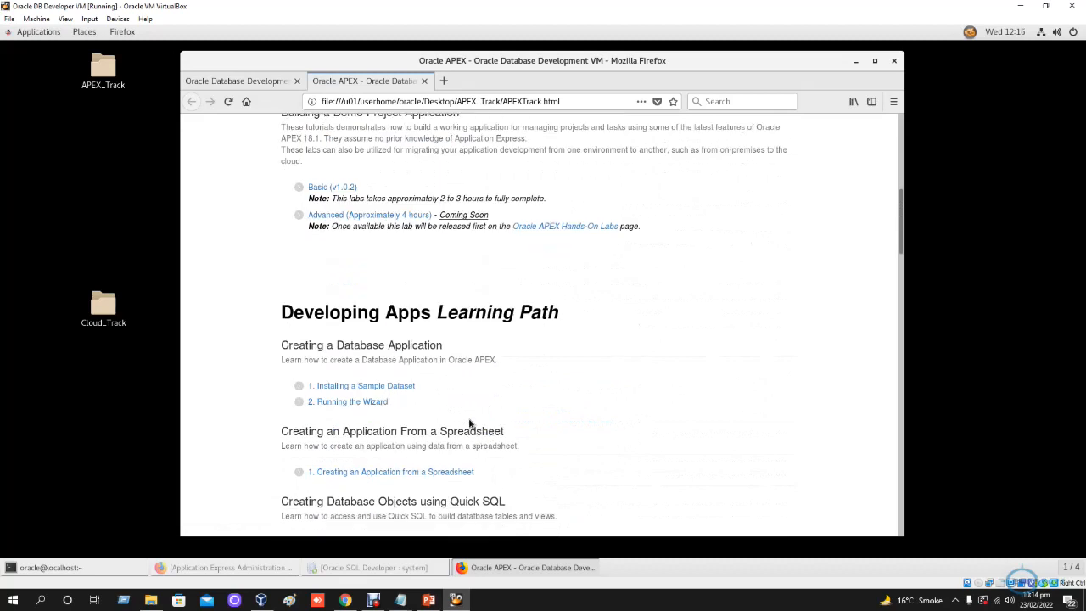
scroll(469, 422, down, 2)
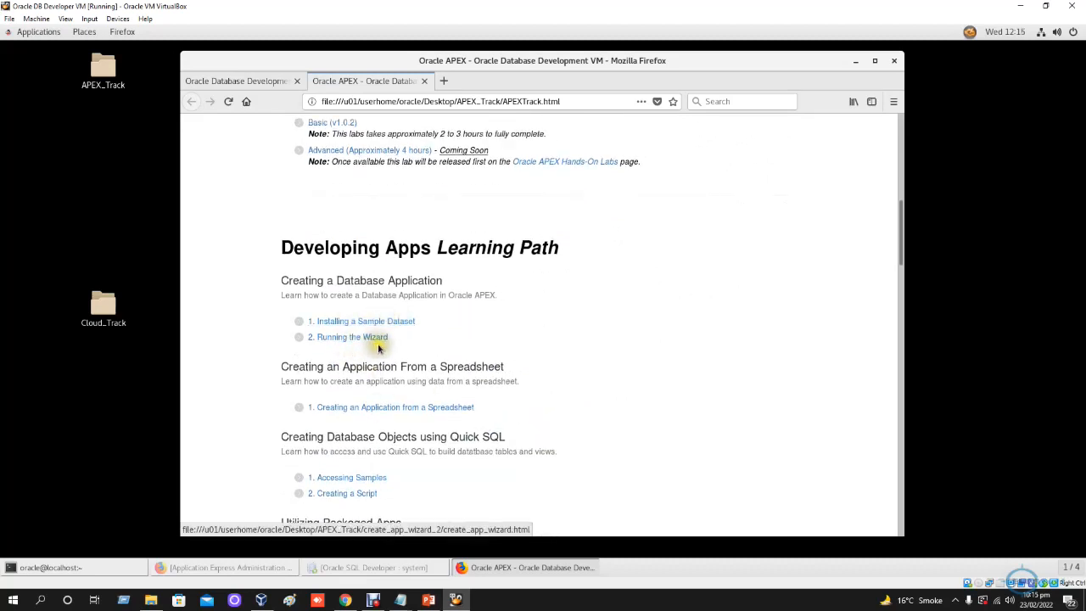
scroll(556, 436, down, 6)
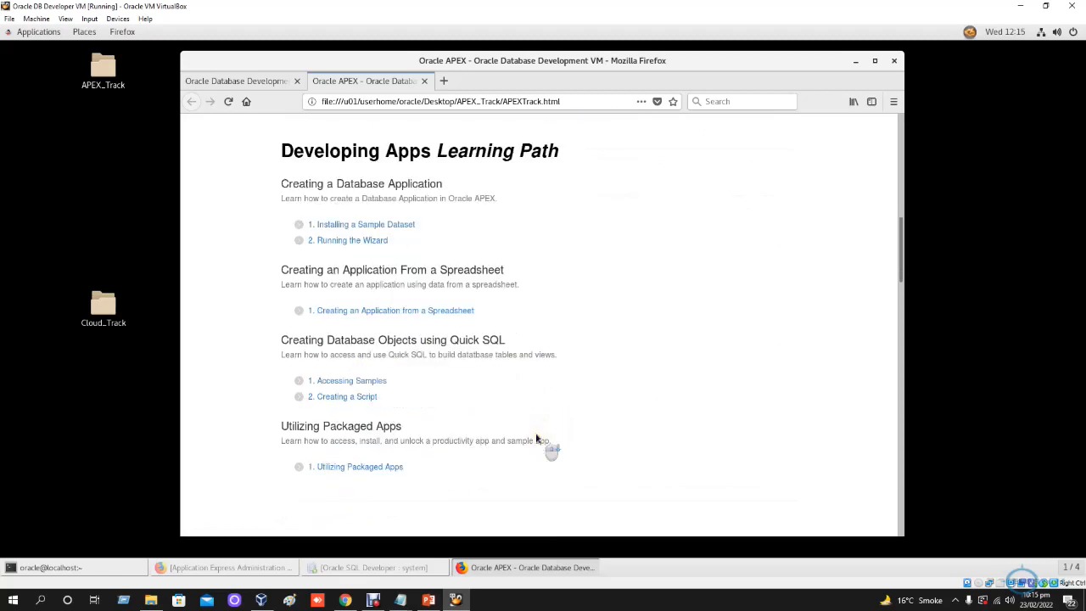
scroll(536, 437, down, 5)
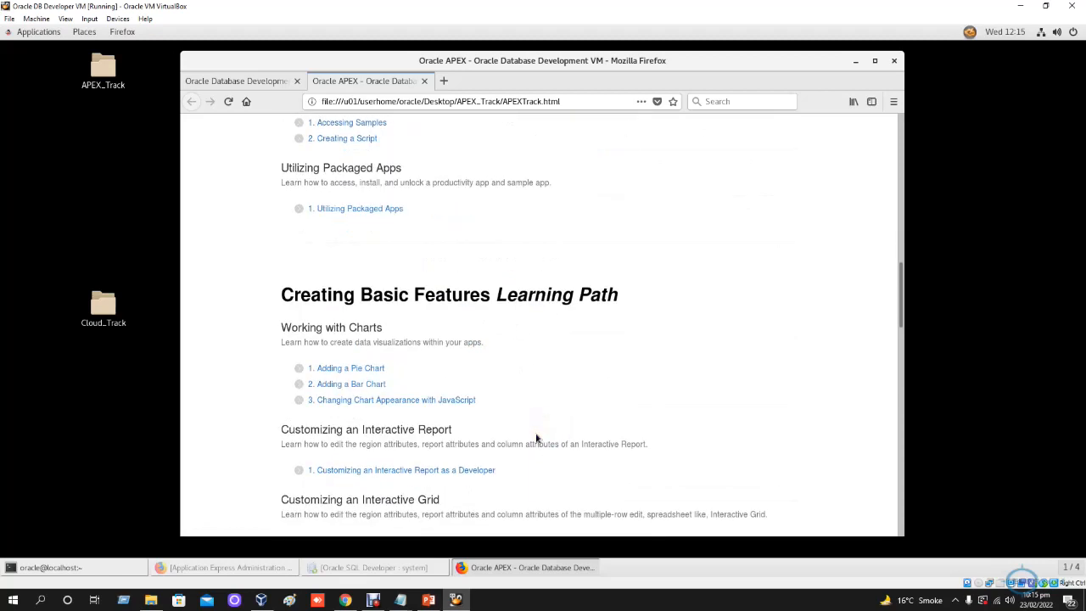
scroll(536, 438, down, 2)
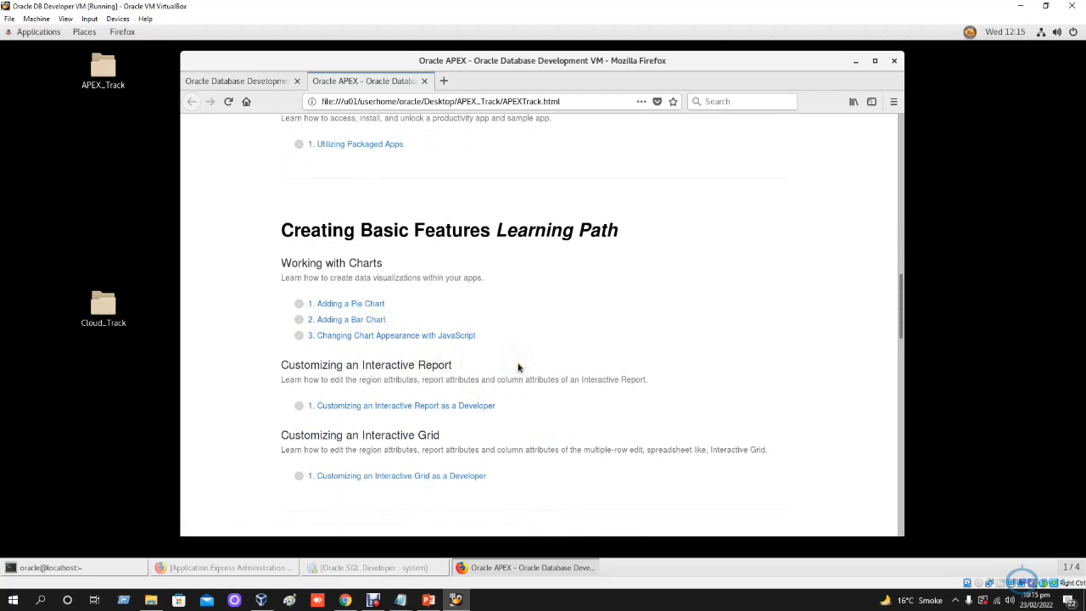
- Open the Adding a Pie Chart tutorial and review its requirements and the steps for adding a chart in an application
click(353, 306)
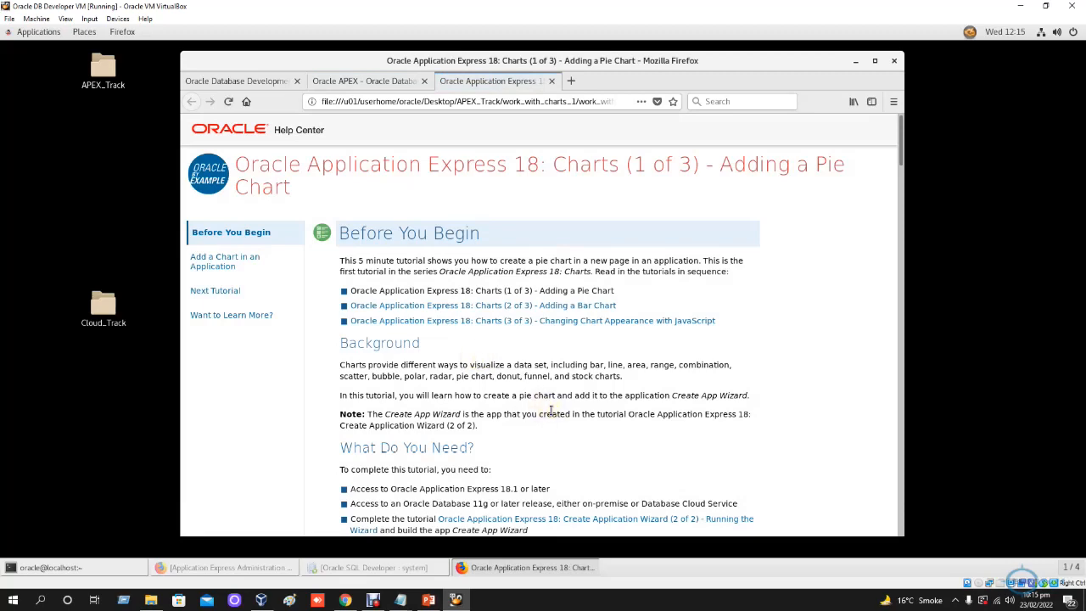
scroll(551, 409, down, 5)
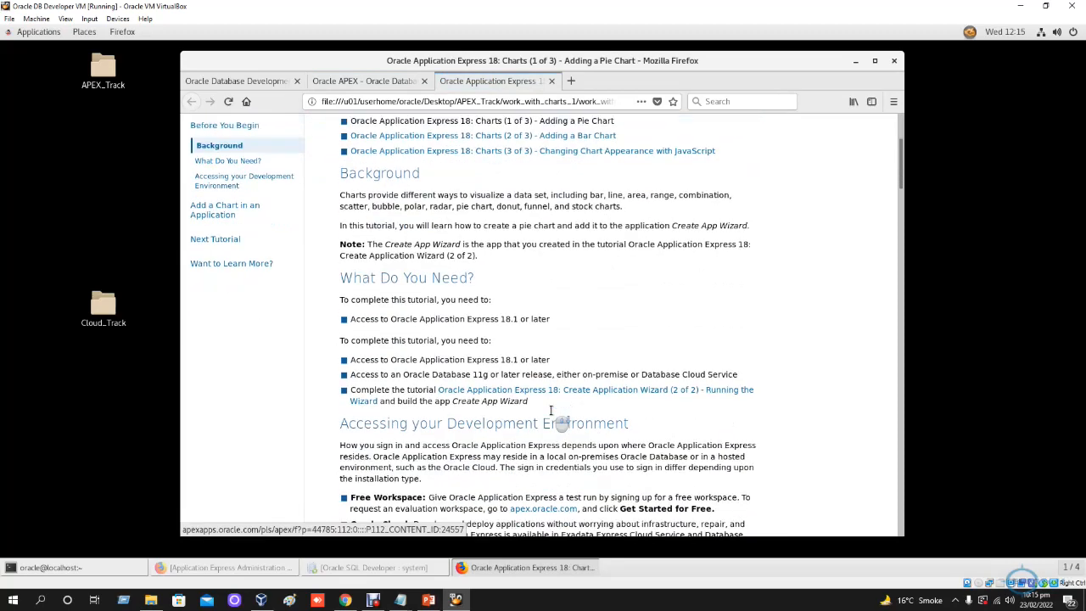
scroll(551, 409, down, 6)
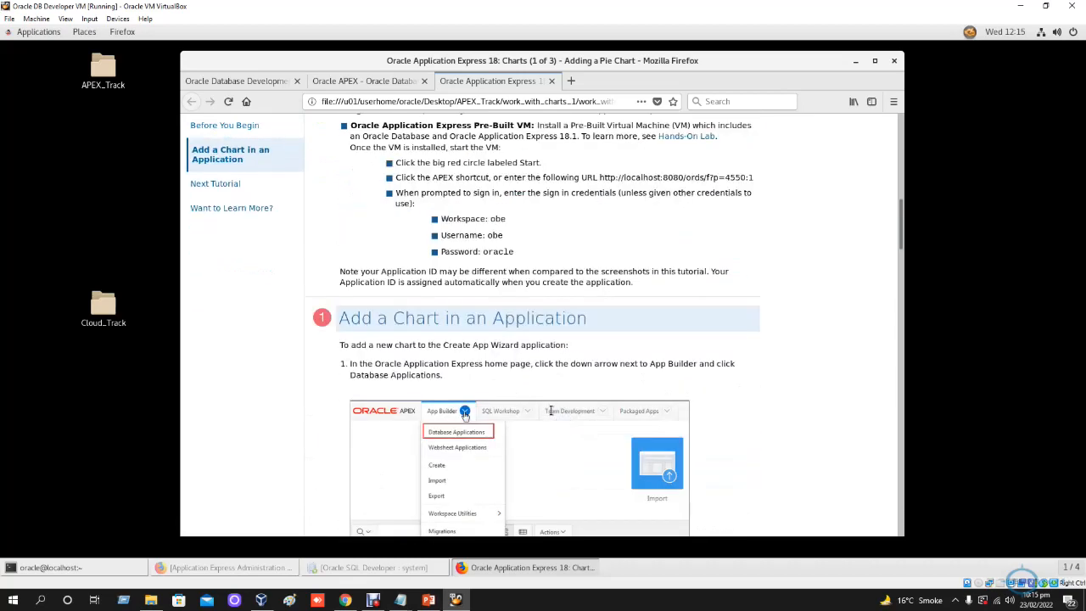
scroll(550, 411, down, 2)
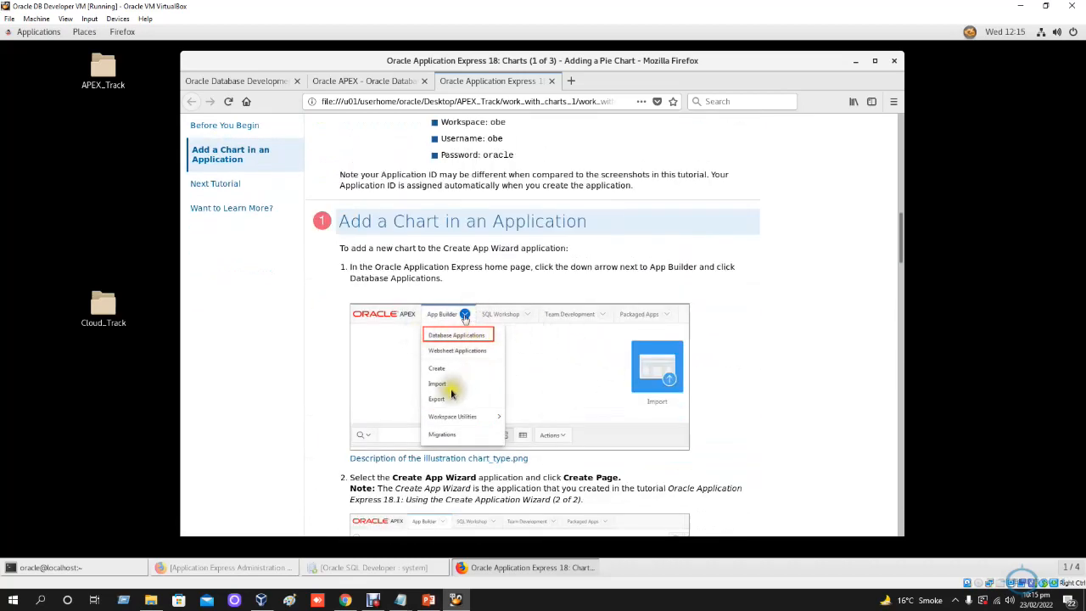
scroll(608, 458, down, 5)
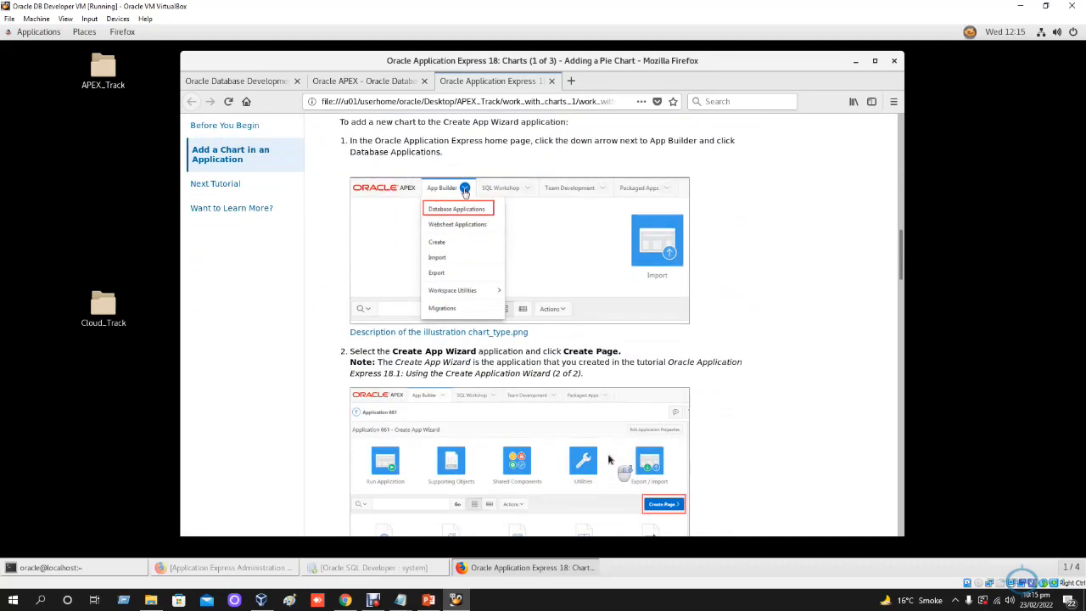
scroll(608, 459, down, 5)
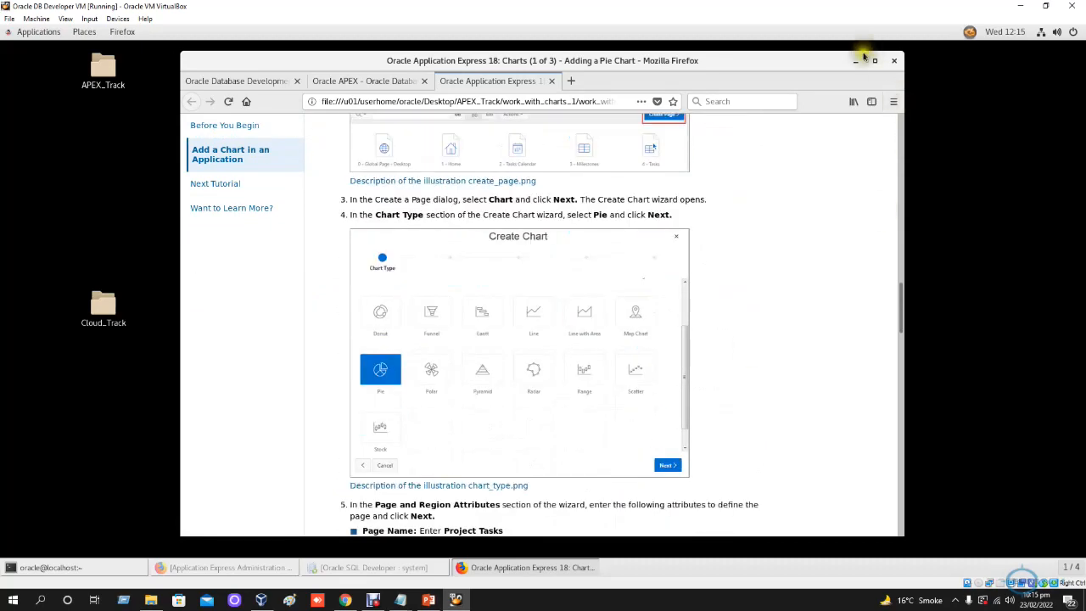
- Minimize the labs browser and list the oracle user's home directory in the terminal with ls
click(855, 61)
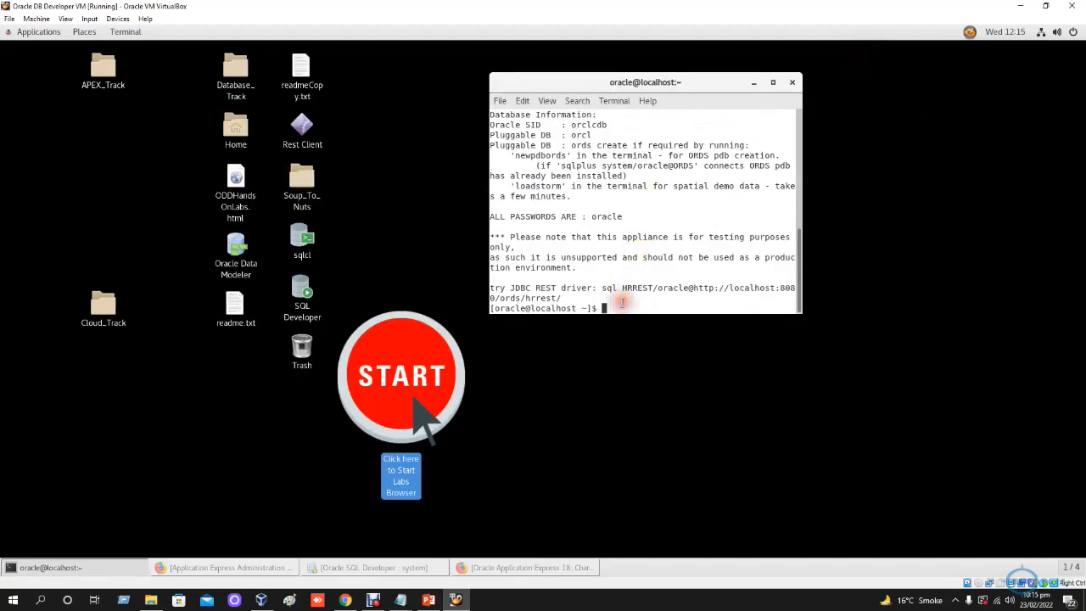
text(ls)
key(Return)
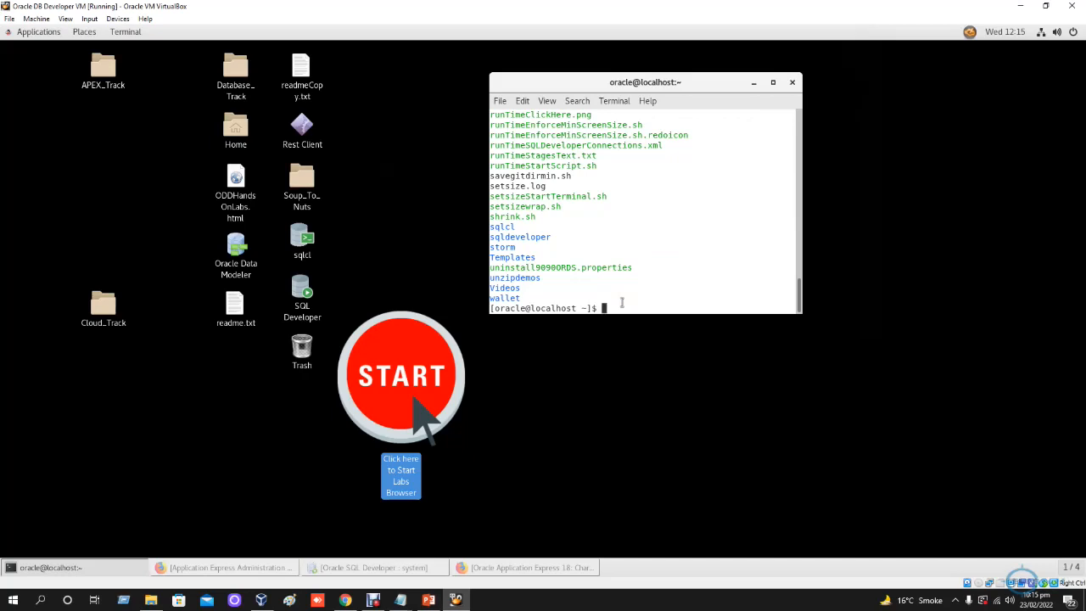
- Switch to SQL Developer, run the query select sysdate from dual twice on the system connection, and minimize the window
click(368, 573)
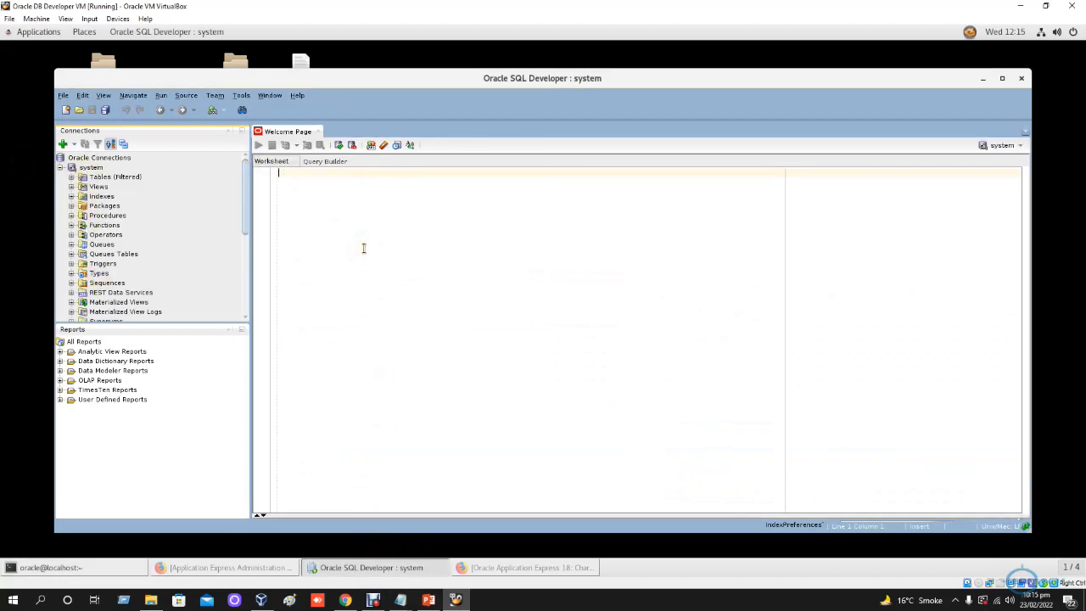
text(select sysdate from dual)
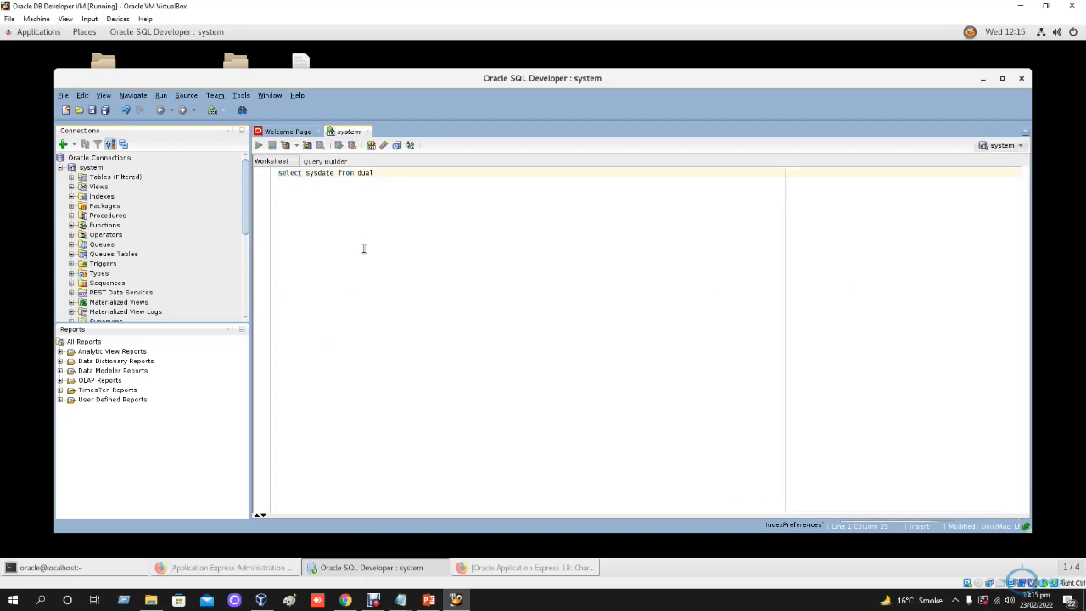
key(ctrl+Return)
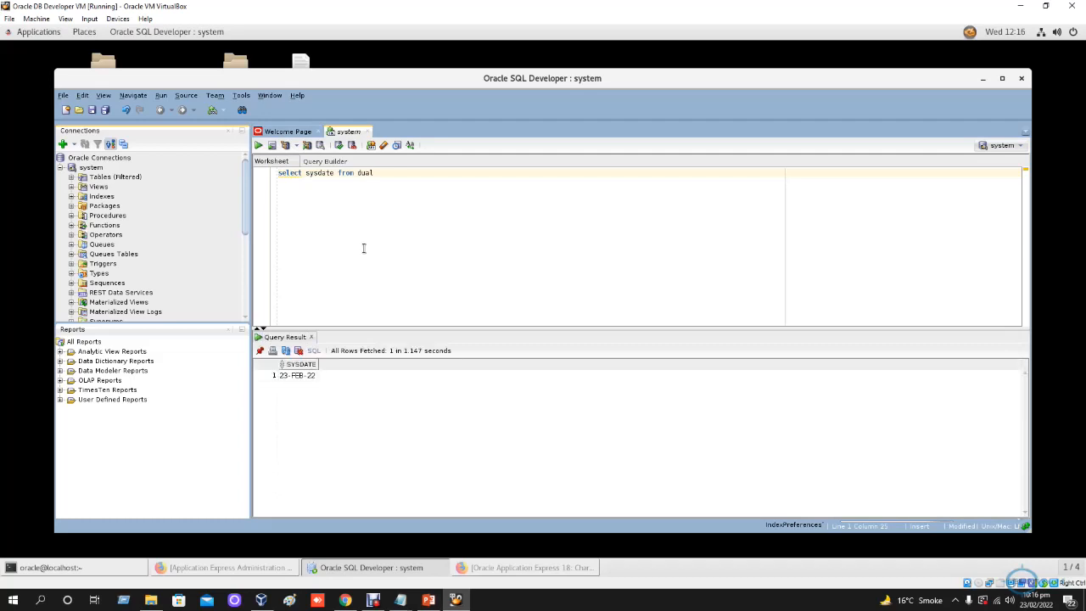
click(400, 171)
key(ctrl+Return)
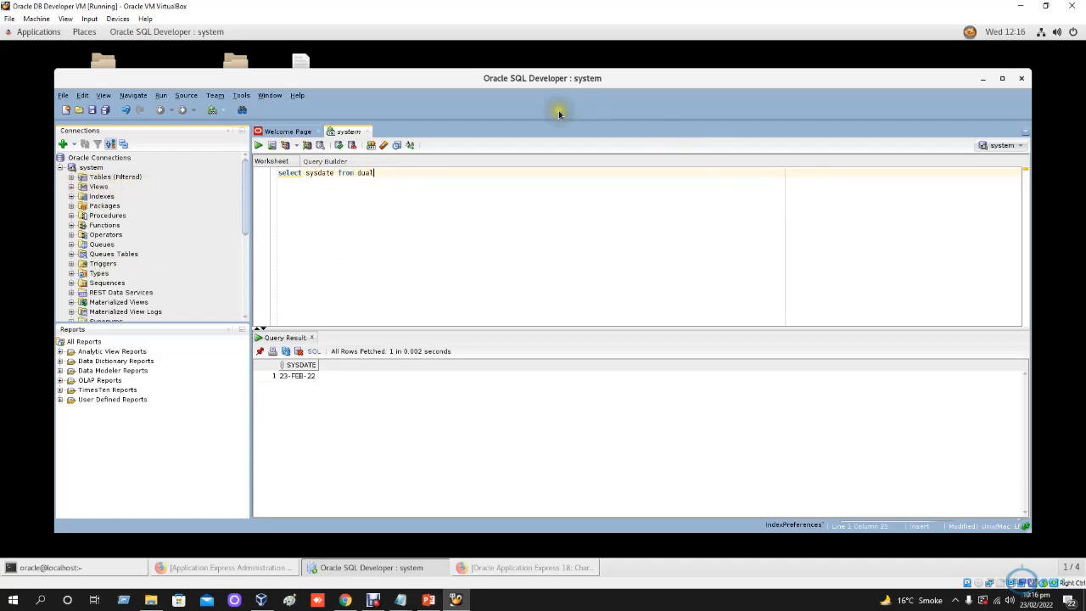
click(982, 80)
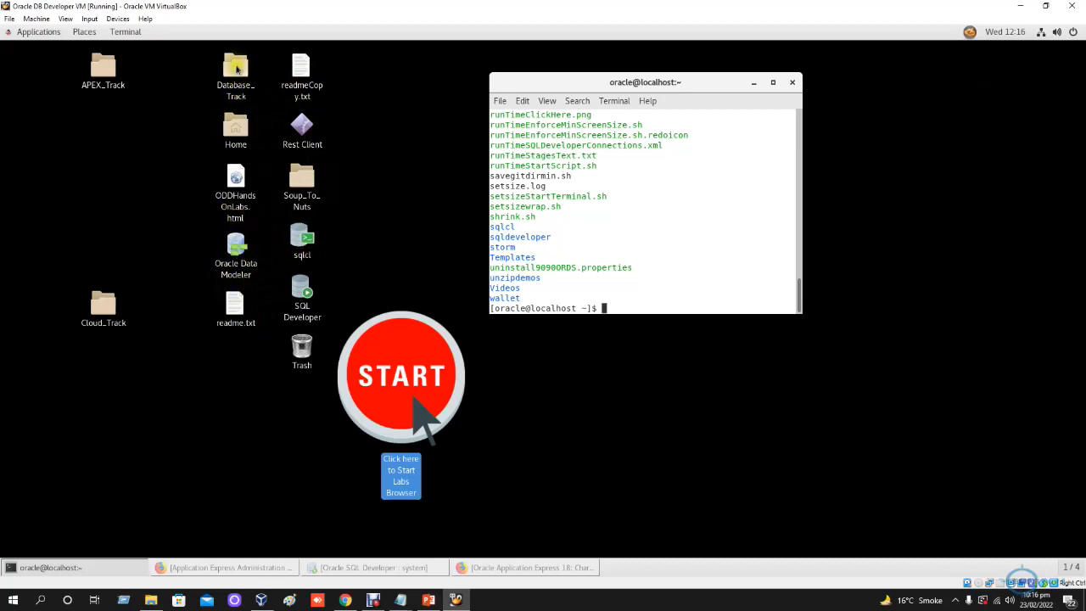
- Open the Database_Track folder on the desktop to view its contents, and minimize the folder window
click(236, 71)
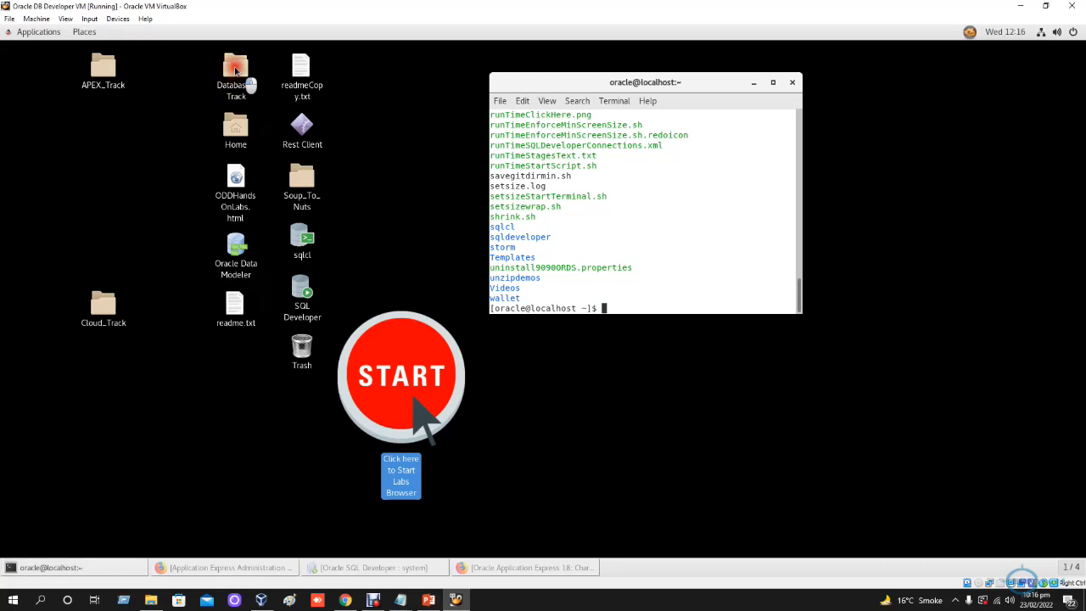
double_click(237, 70)
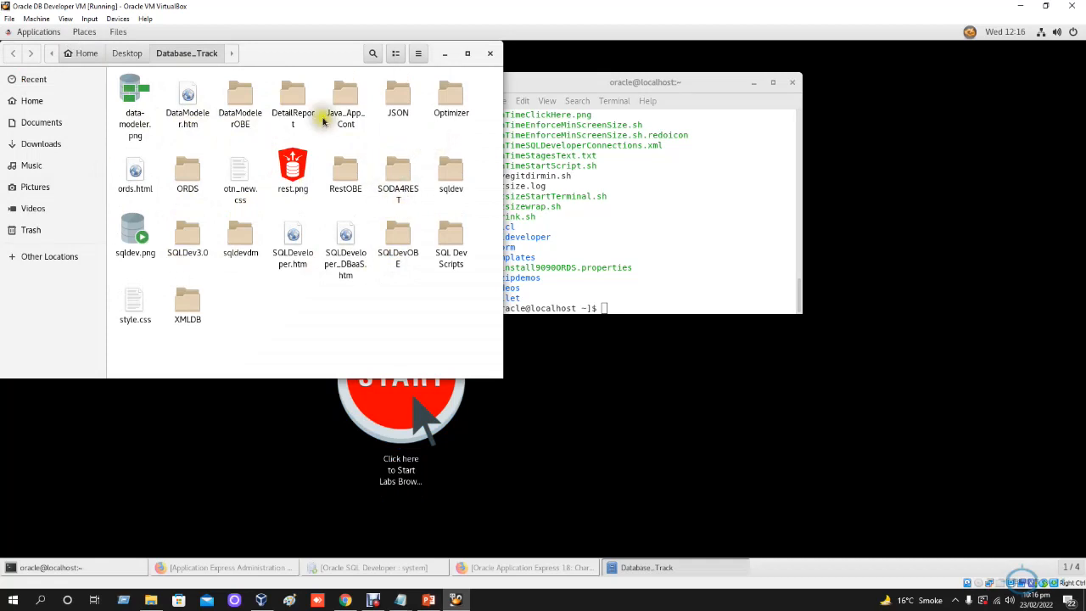
click(451, 125)
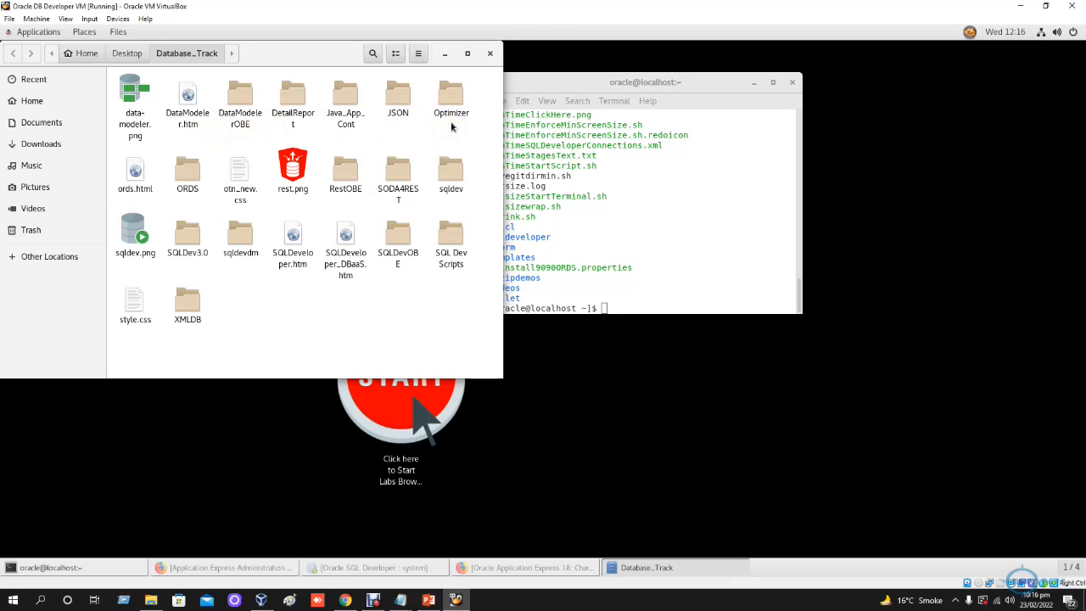
click(445, 53)
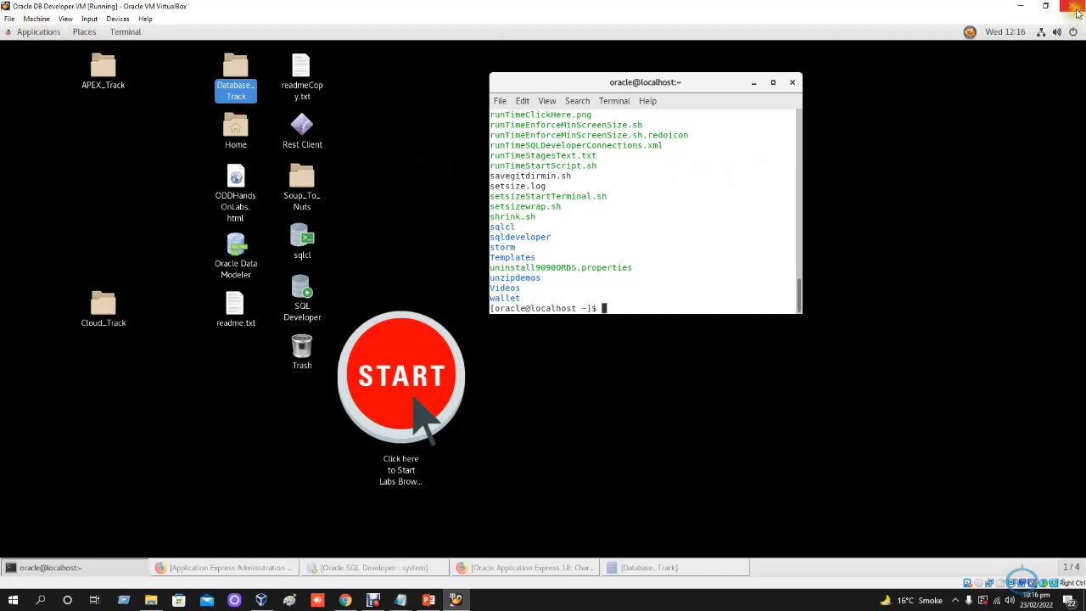
- Close the Oracle DB Developer VM window by powering off the machine
click(1074, 8)
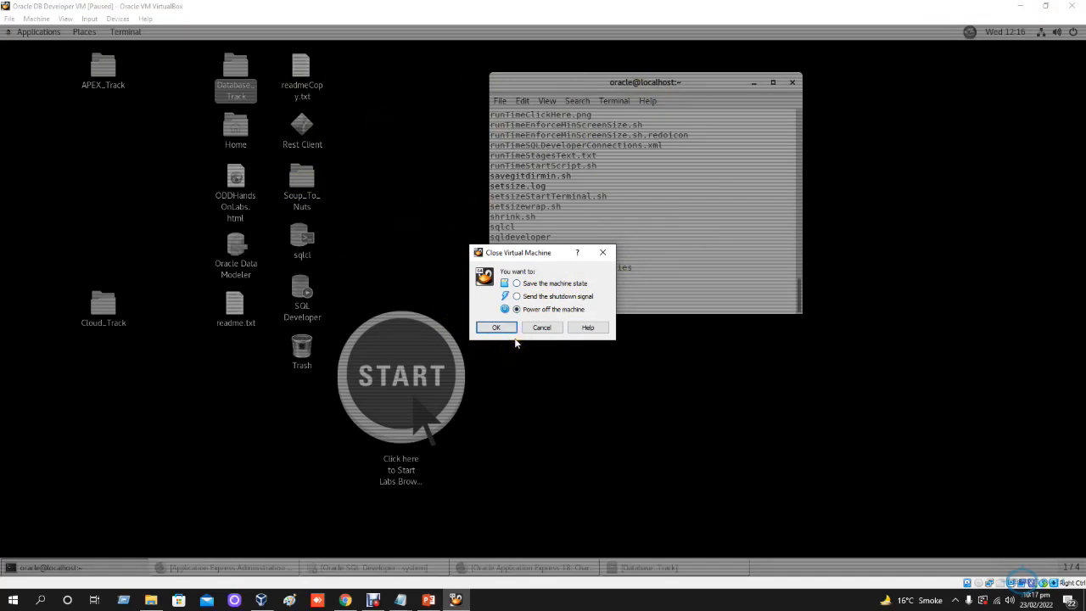
click(496, 328)
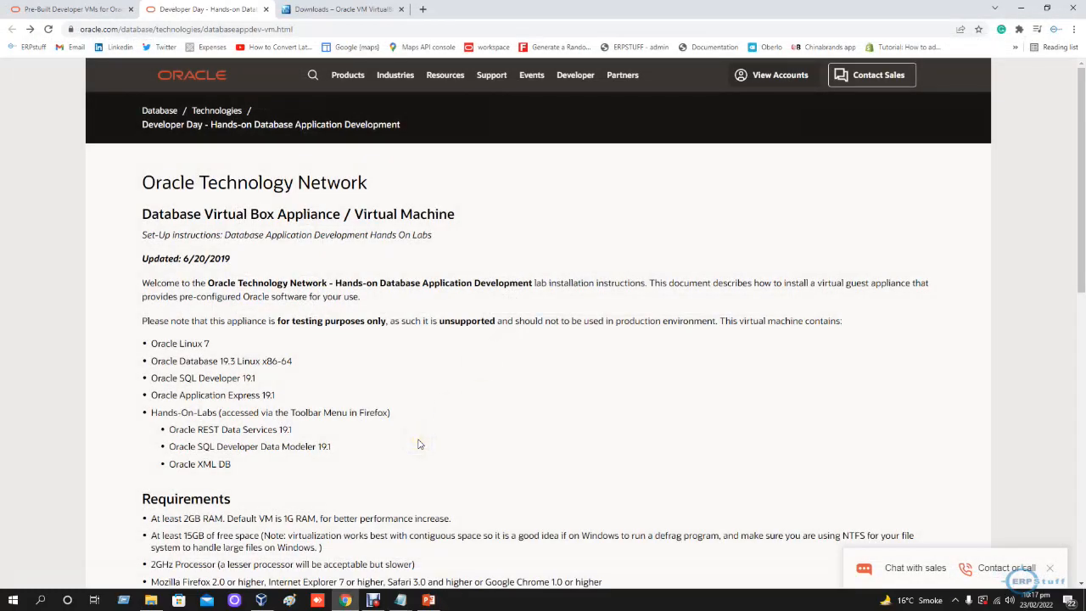
- Skim the Database Virtual Box Appliance page and highlight the Database App Development VM contents on the Pre-Built Developer VMs page
scroll(418, 443, down, 5)
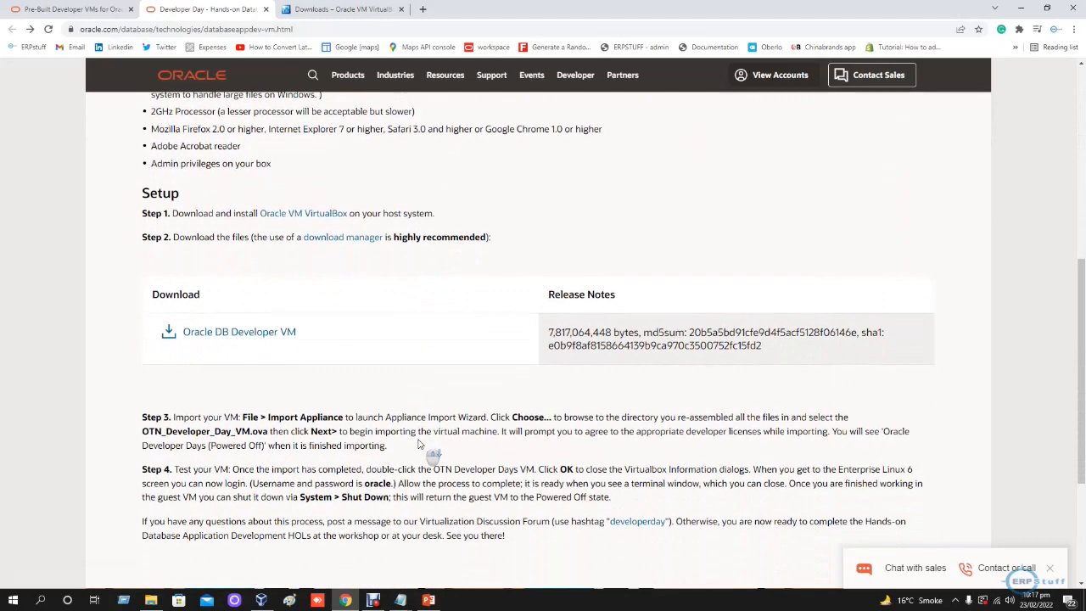
scroll(418, 444, up, 5)
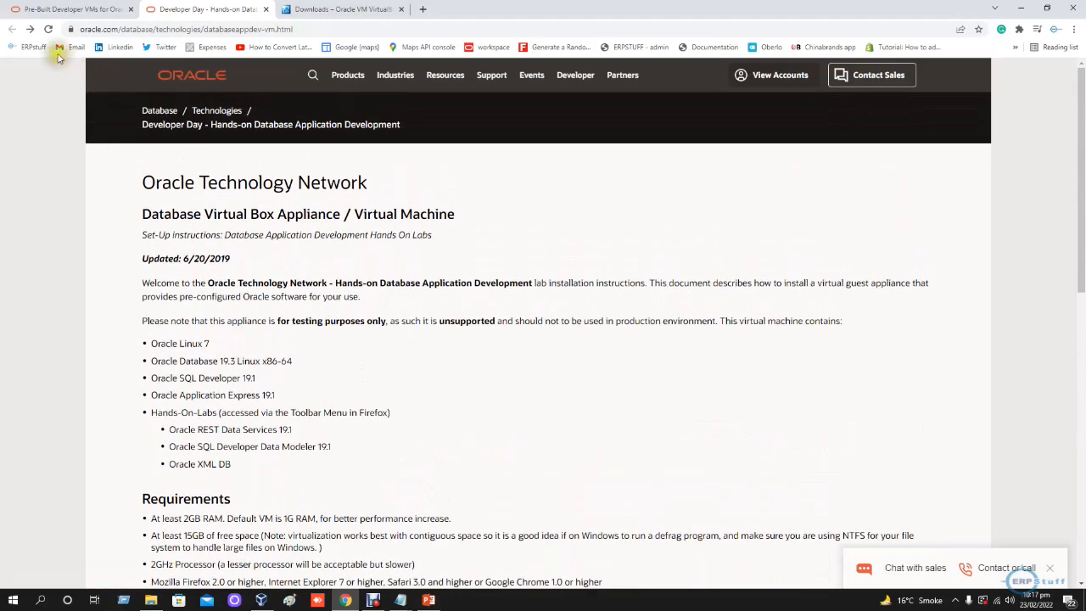
click(42, 9)
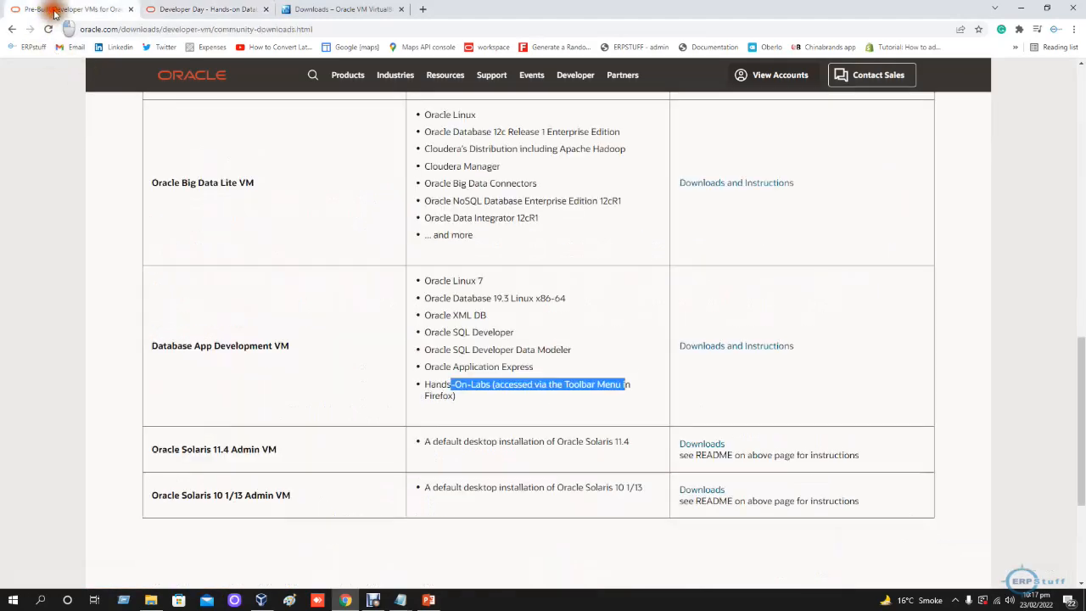
click(575, 349)
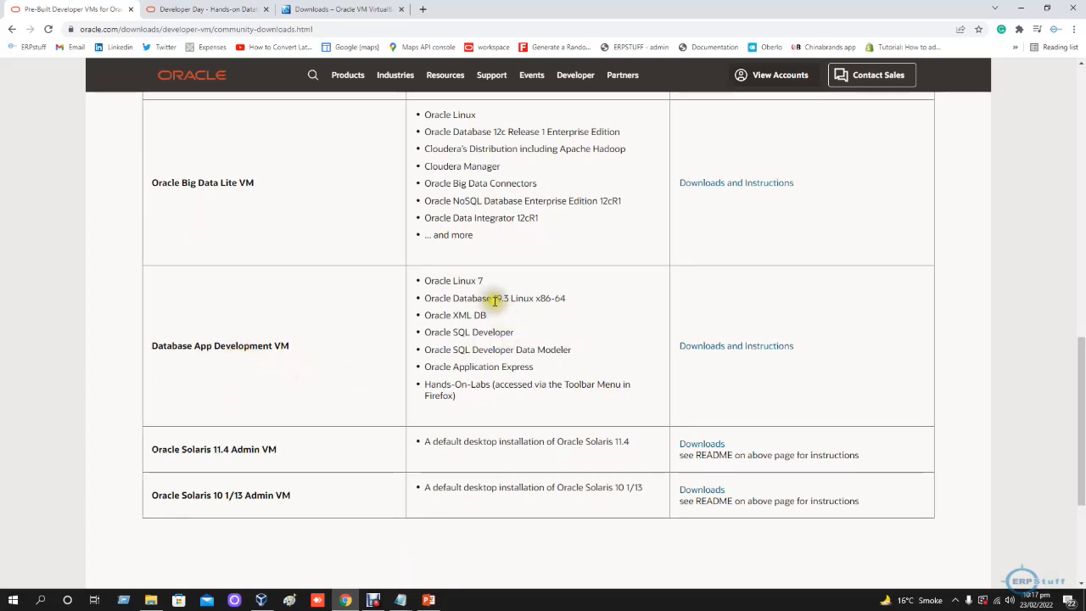
drag(425, 281, 526, 401)
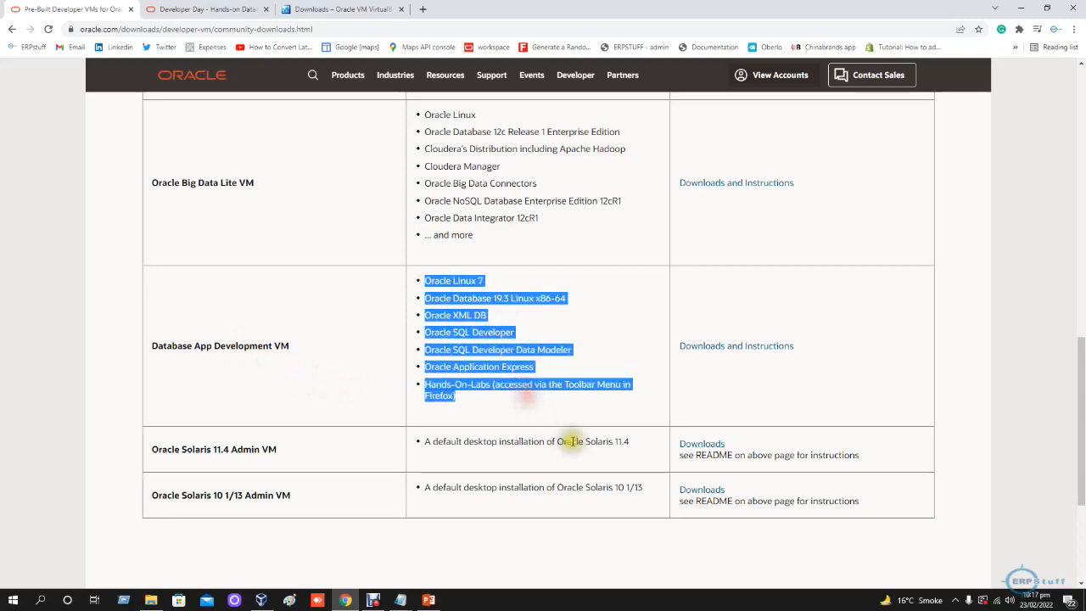
- Review the other virtual machines listed on the Pre-Built Developer VMs page, and switch to the VirtualBox downloads page
scroll(572, 441, up, 4)
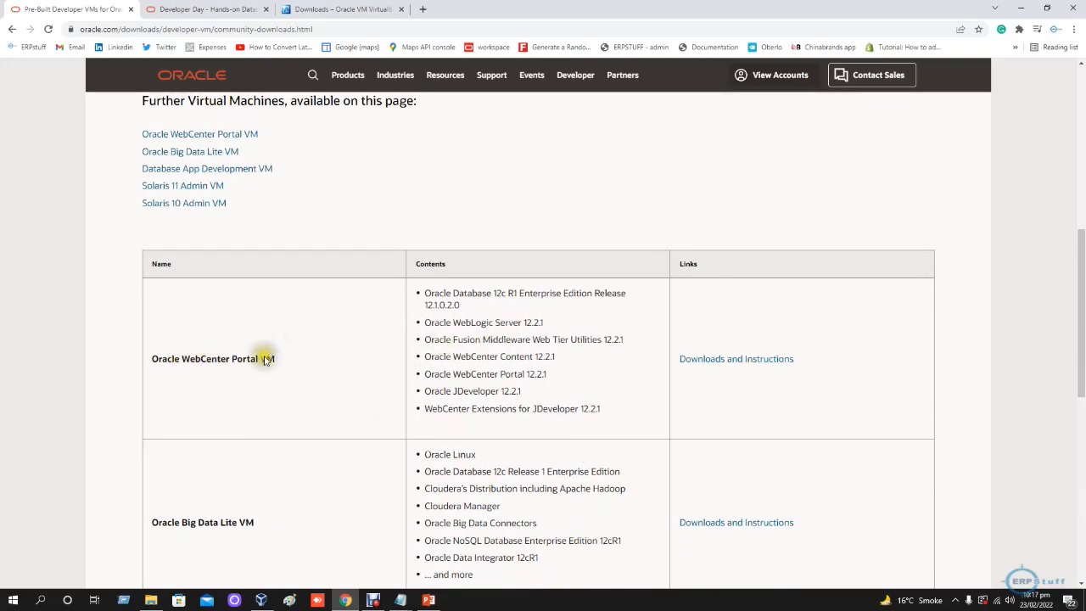
scroll(340, 413, up, 2)
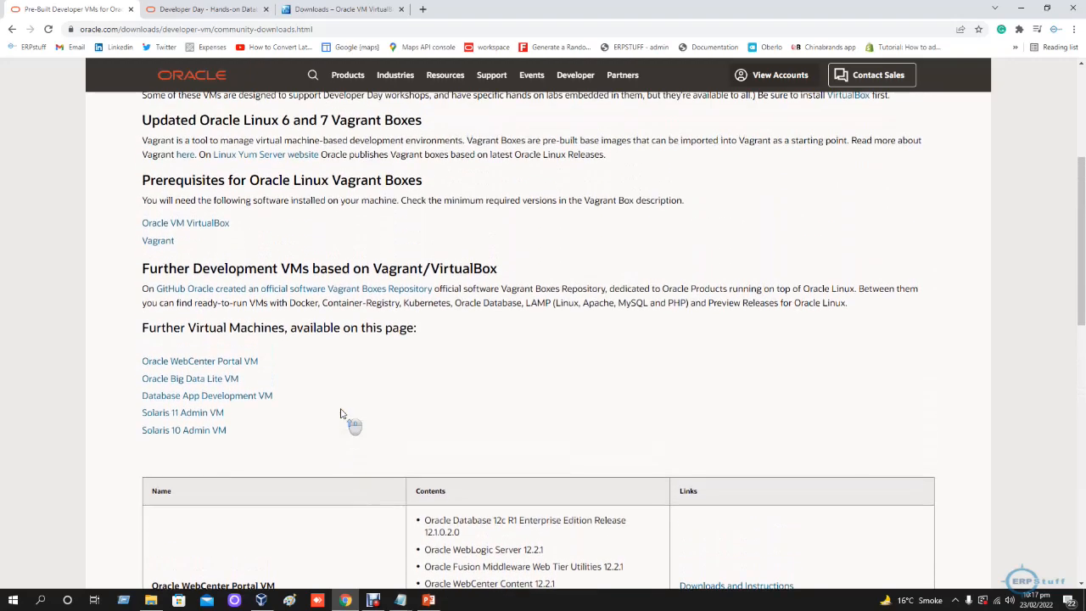
scroll(340, 413, down, 5)
scroll(340, 413, down, 4)
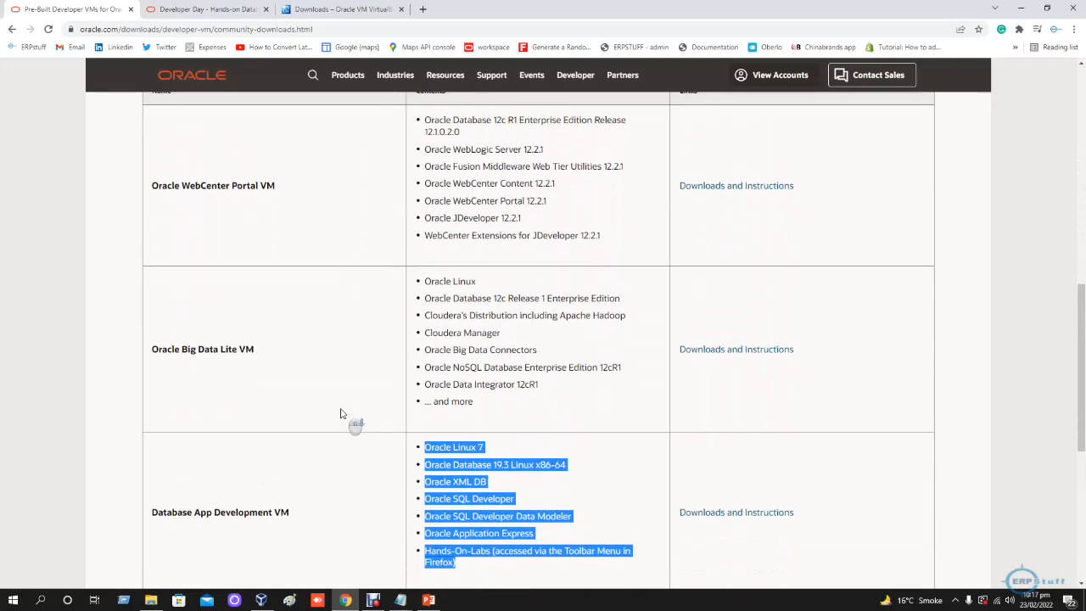
scroll(347, 405, down, 2)
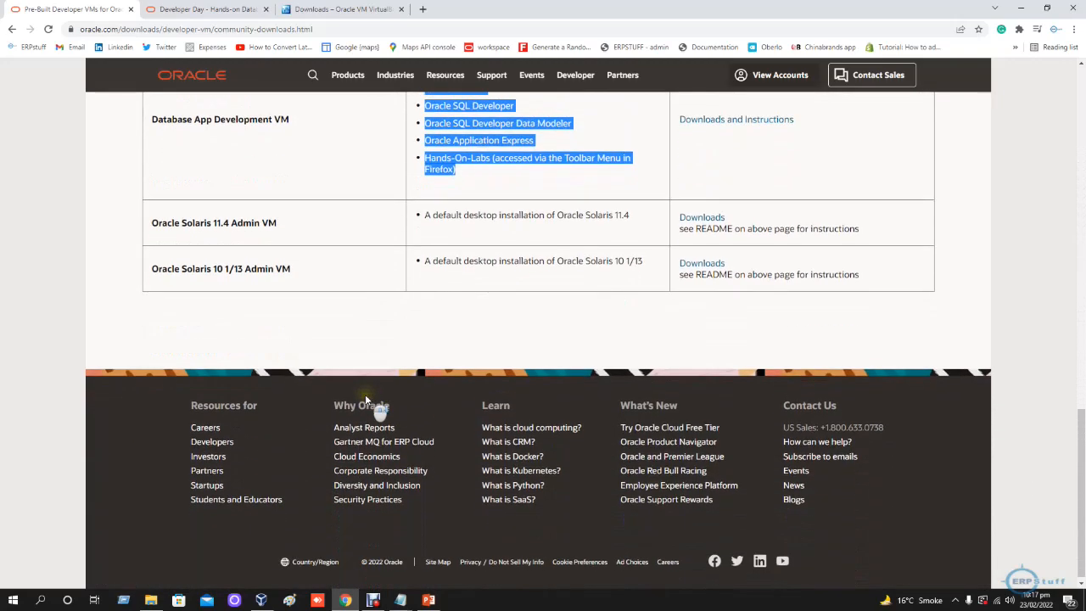
scroll(755, 254, up, 3)
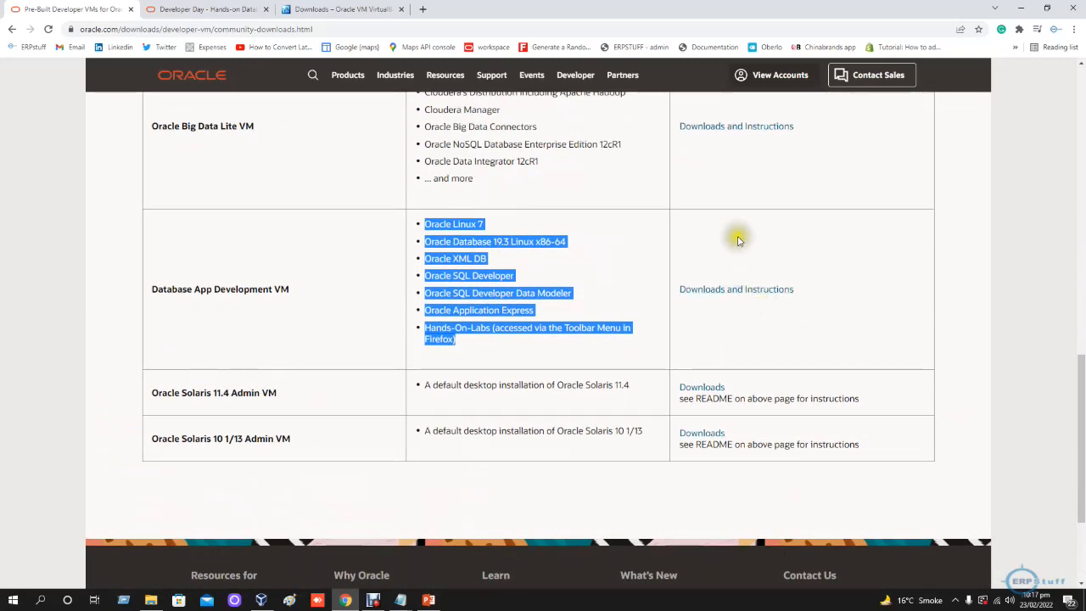
scroll(779, 238, up, 3)
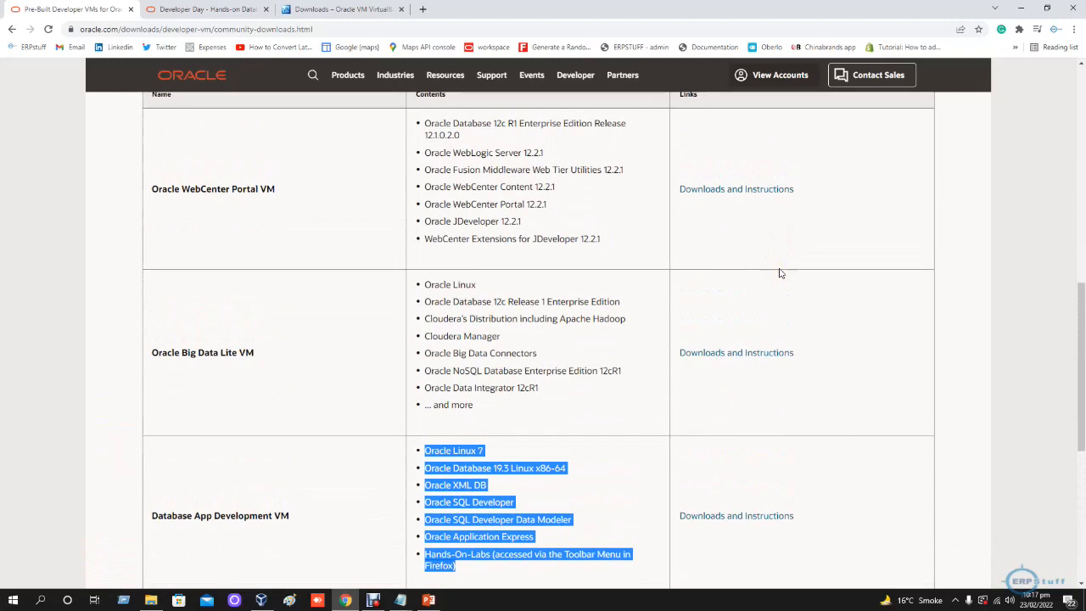
scroll(780, 273, down, 2)
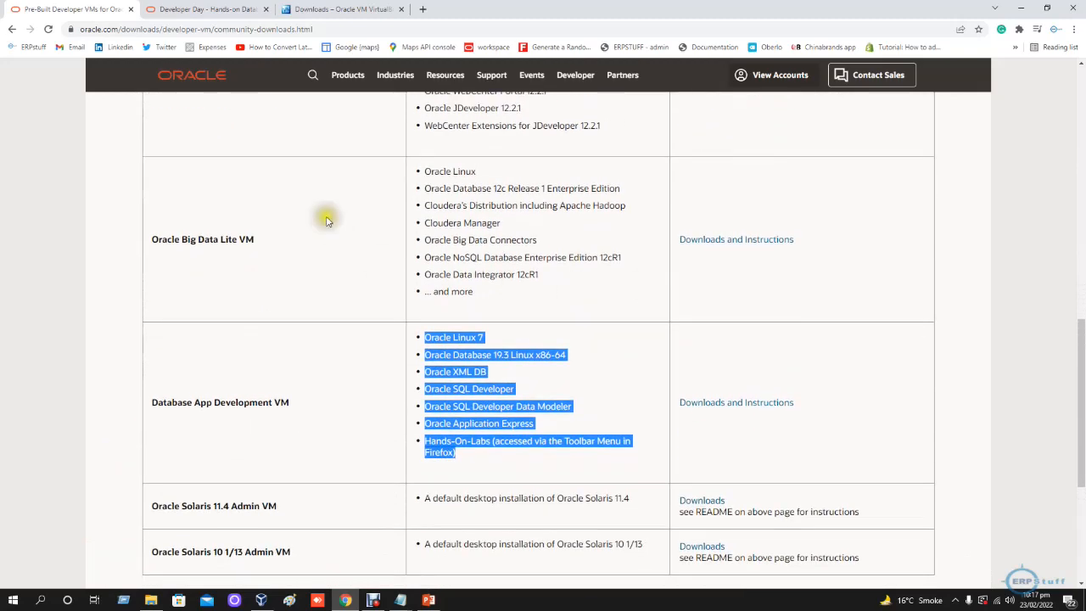
click(215, 11)
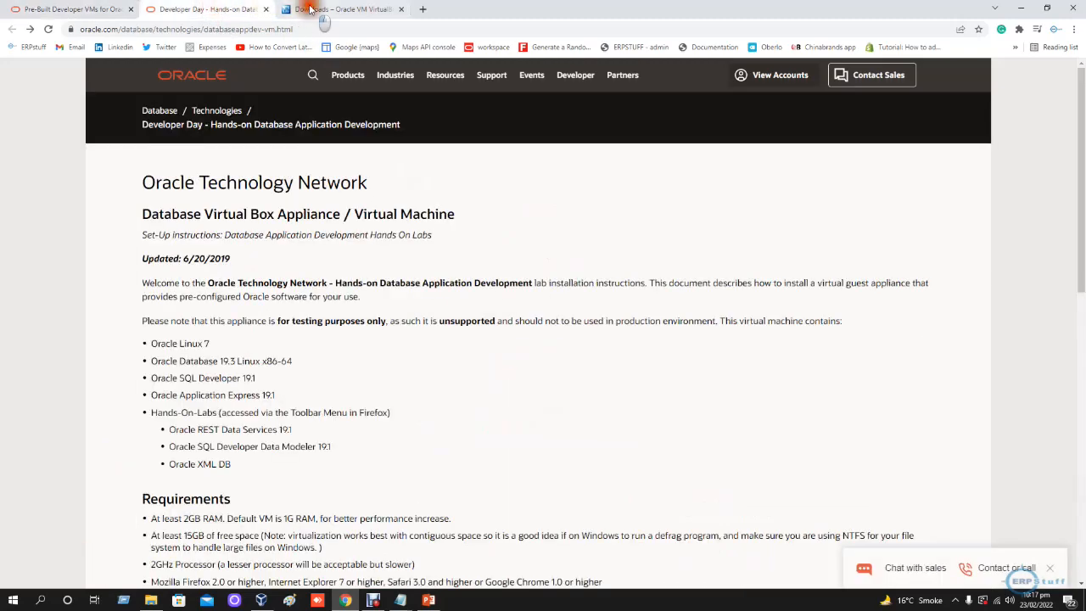
click(309, 8)
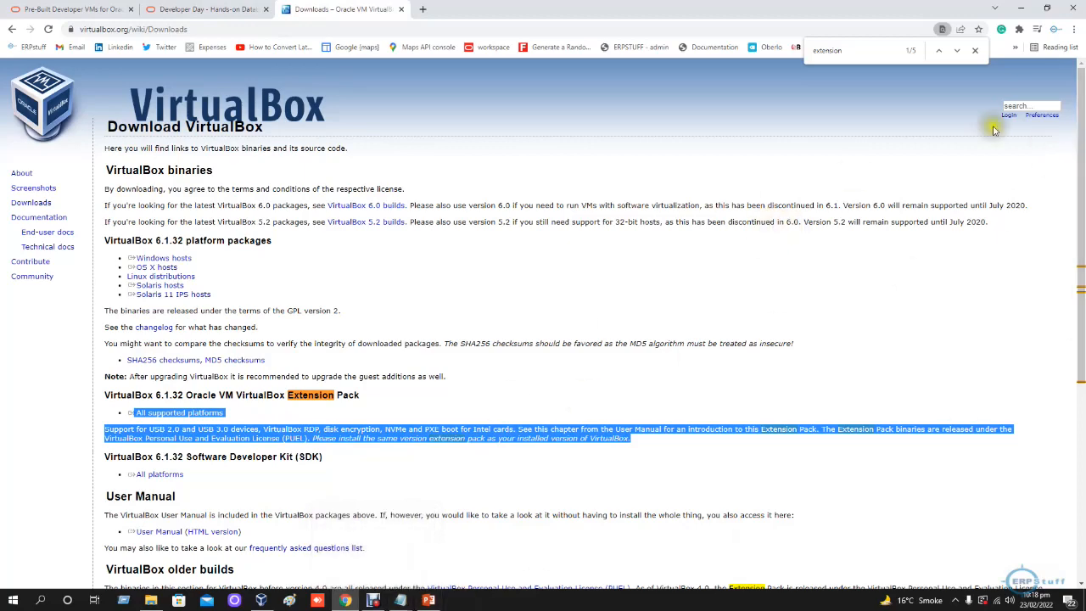
- Switch to VirtualBox Manager and choose DeveloperDaysVM2019-05-31_20 from the Oracle APEX VM folder in Downloads as the appliance to import
click(263, 600)
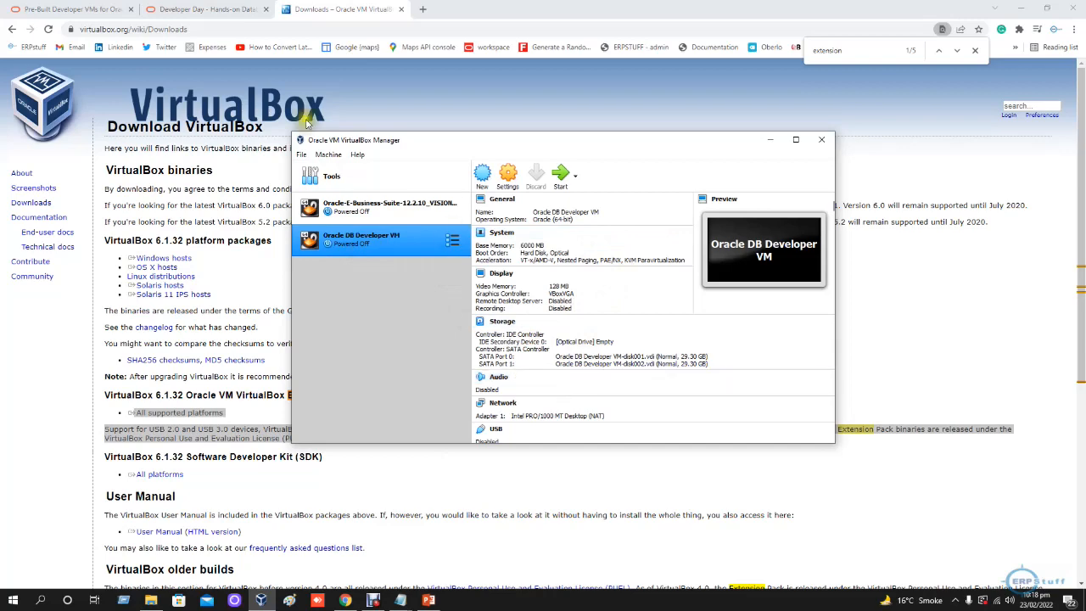
click(301, 155)
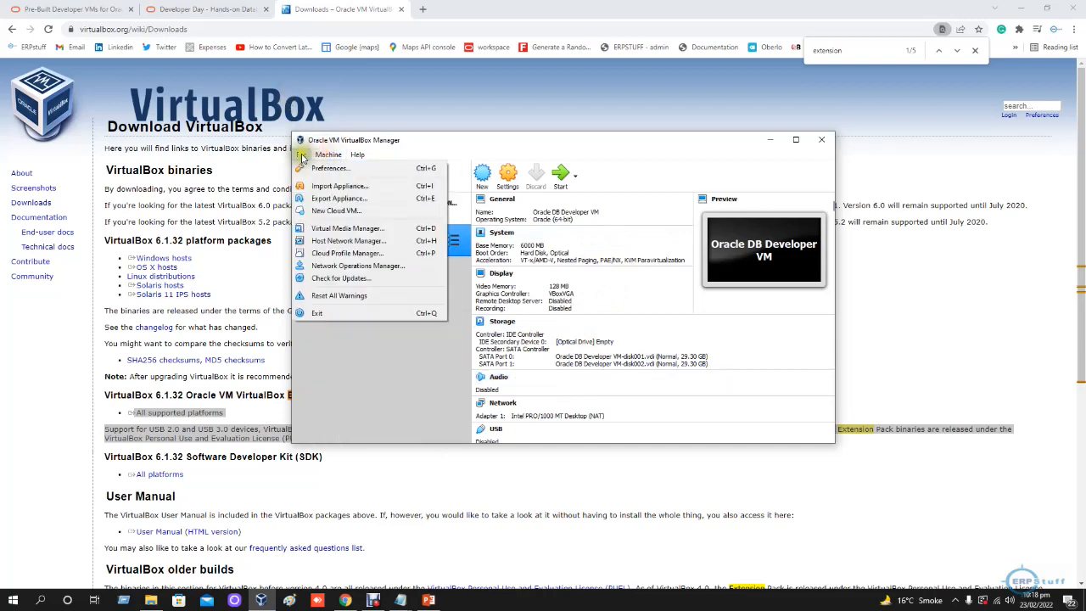
click(319, 187)
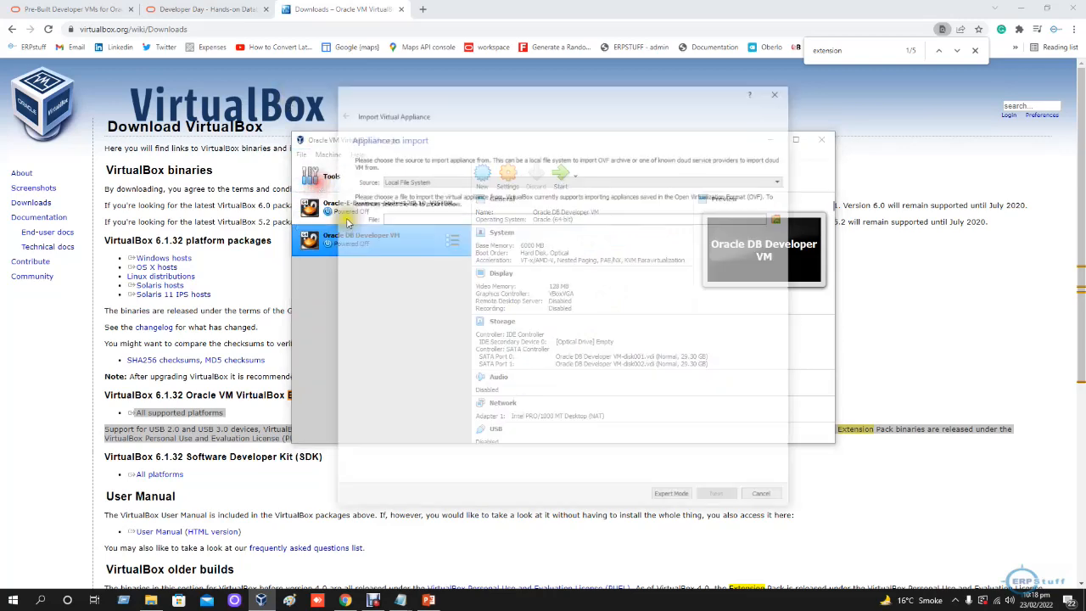
click(780, 218)
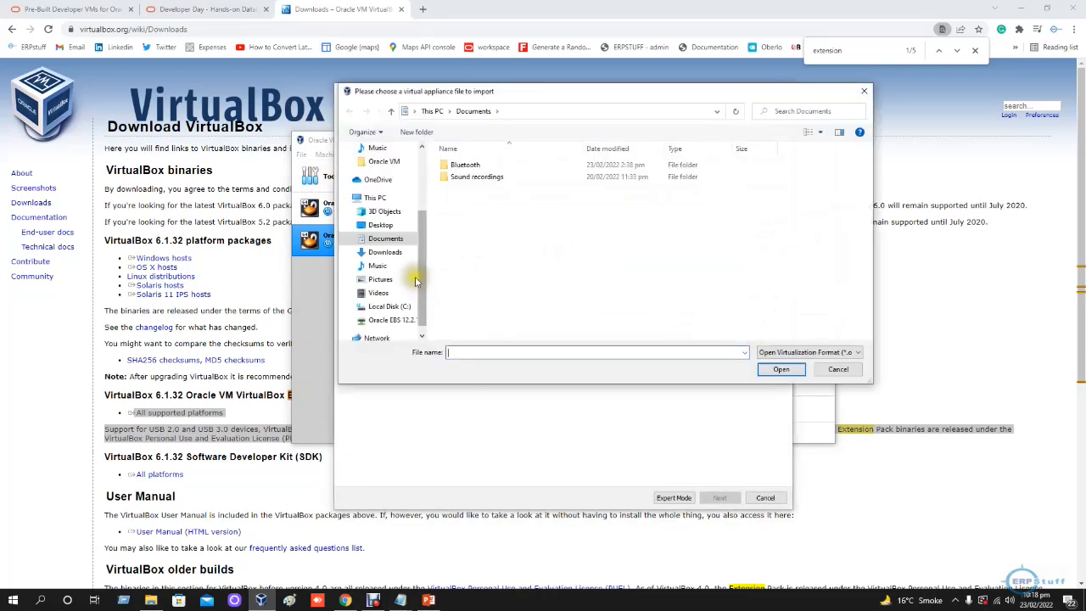
click(391, 252)
double_click(473, 180)
click(526, 166)
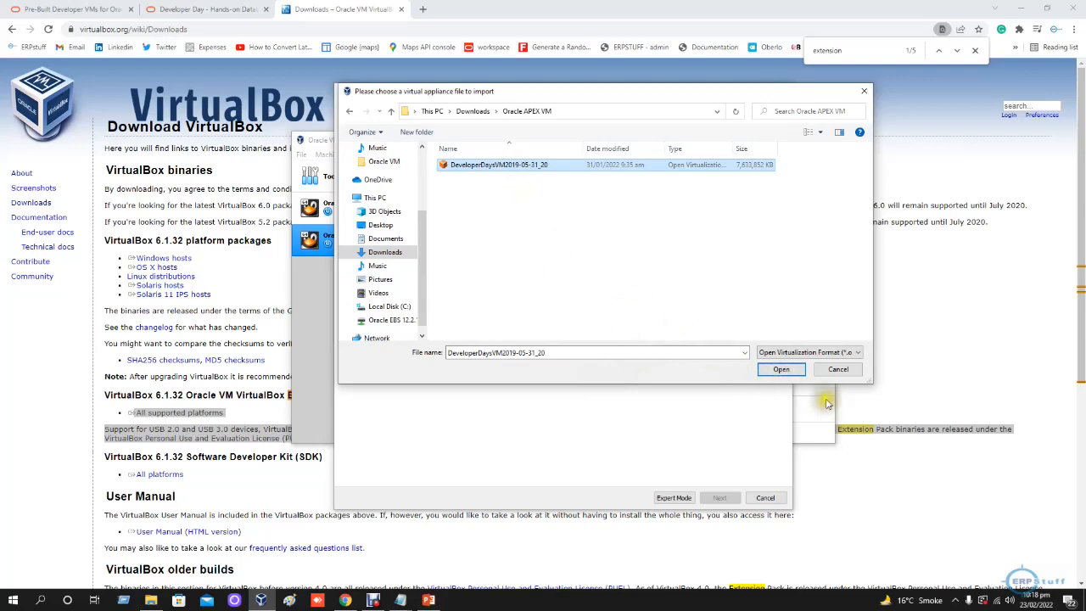
click(780, 370)
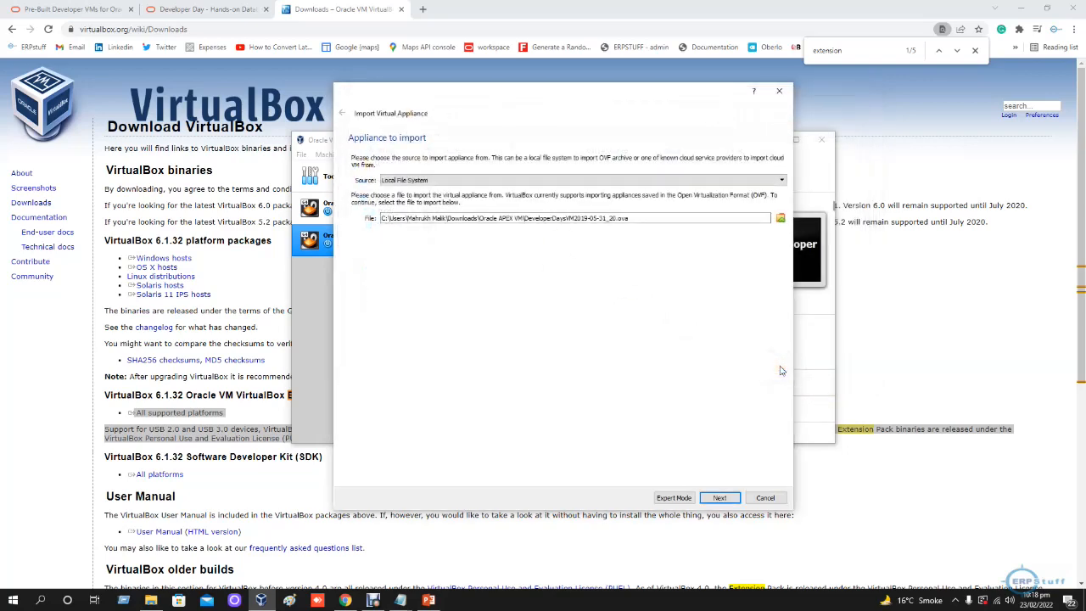
- Review the appliance settings for the import through to the primary group, and cancel the import
click(722, 499)
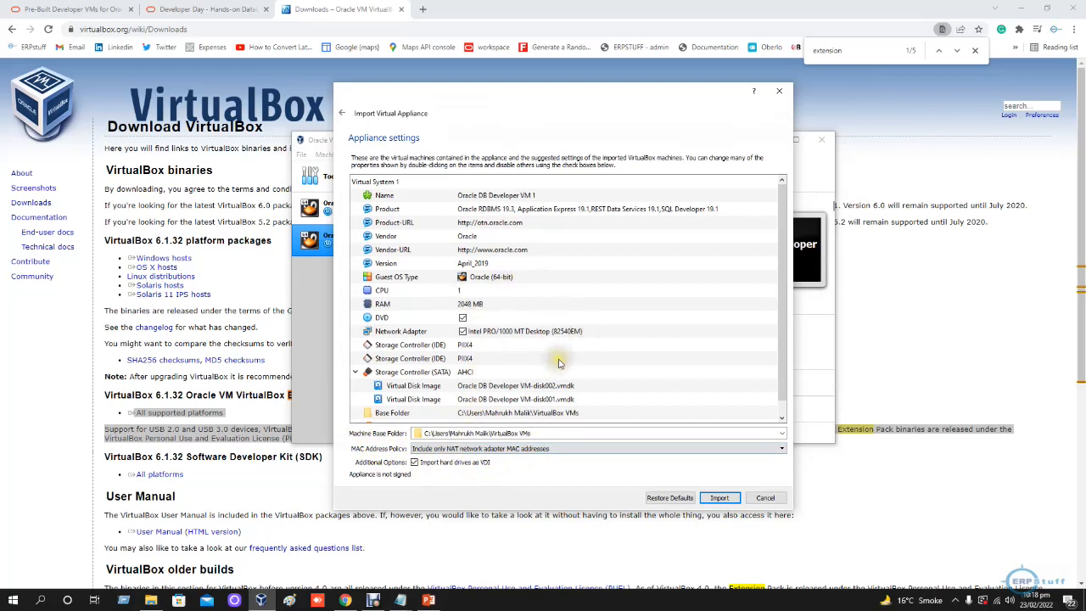
scroll(552, 358, down, 1)
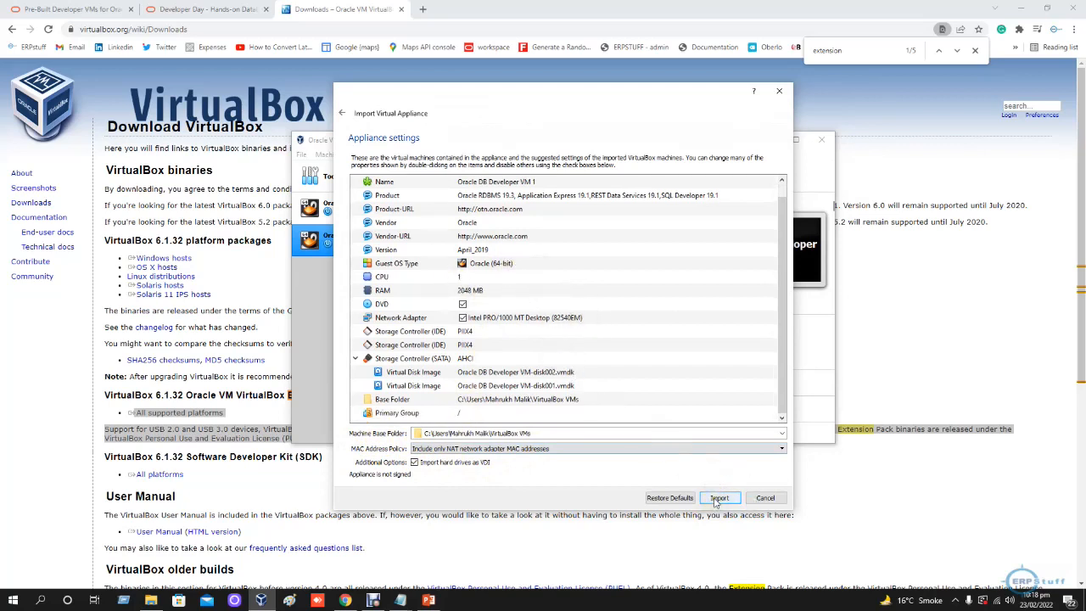
click(766, 499)
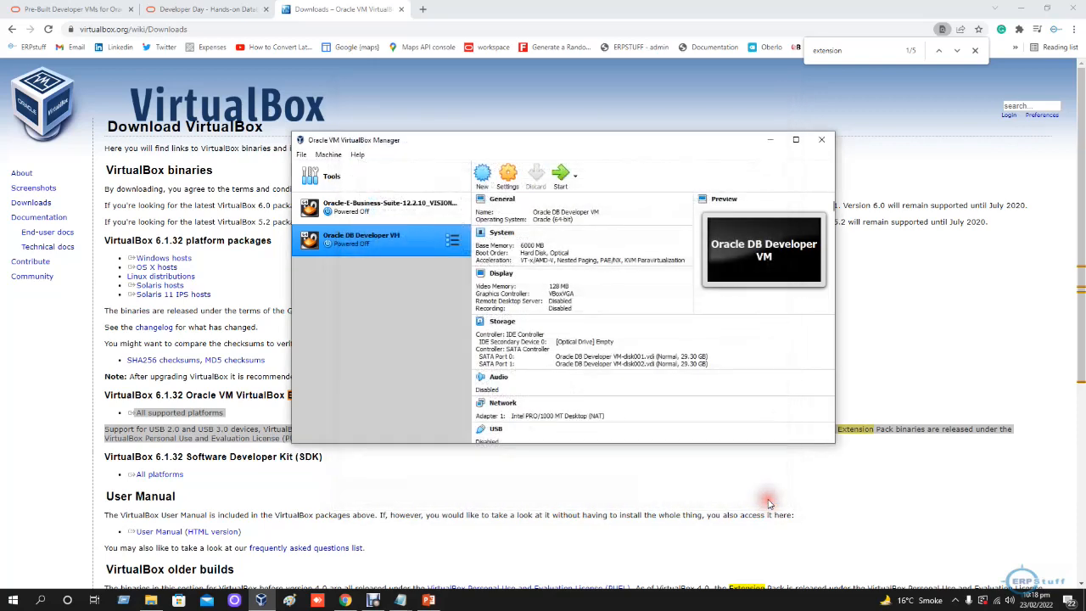
- Select the Oracle DB Developer VM in the machine list and minimize VirtualBox Manager
click(372, 244)
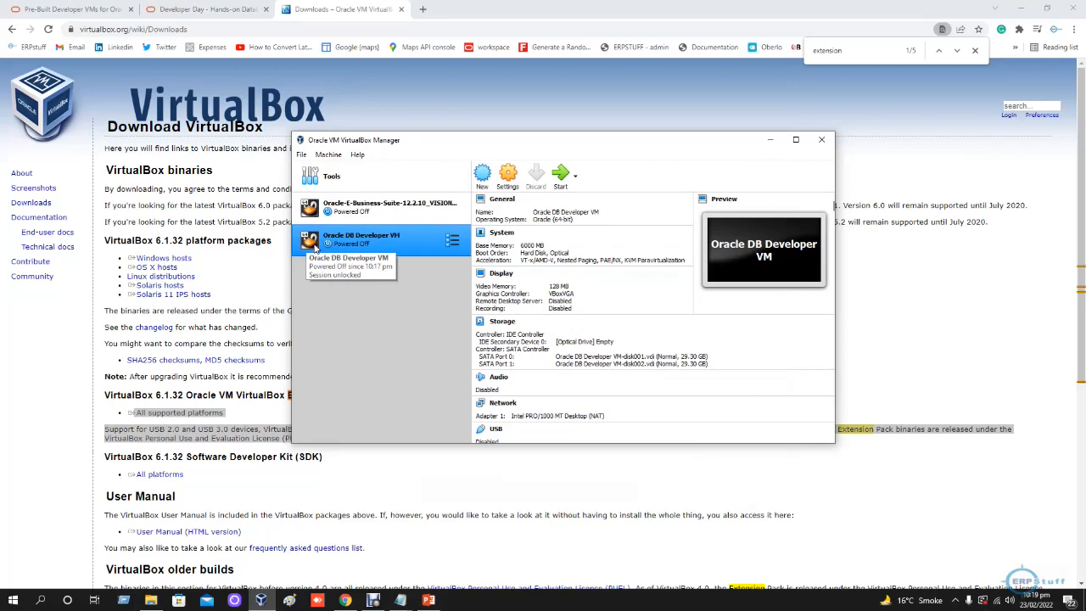
click(770, 141)
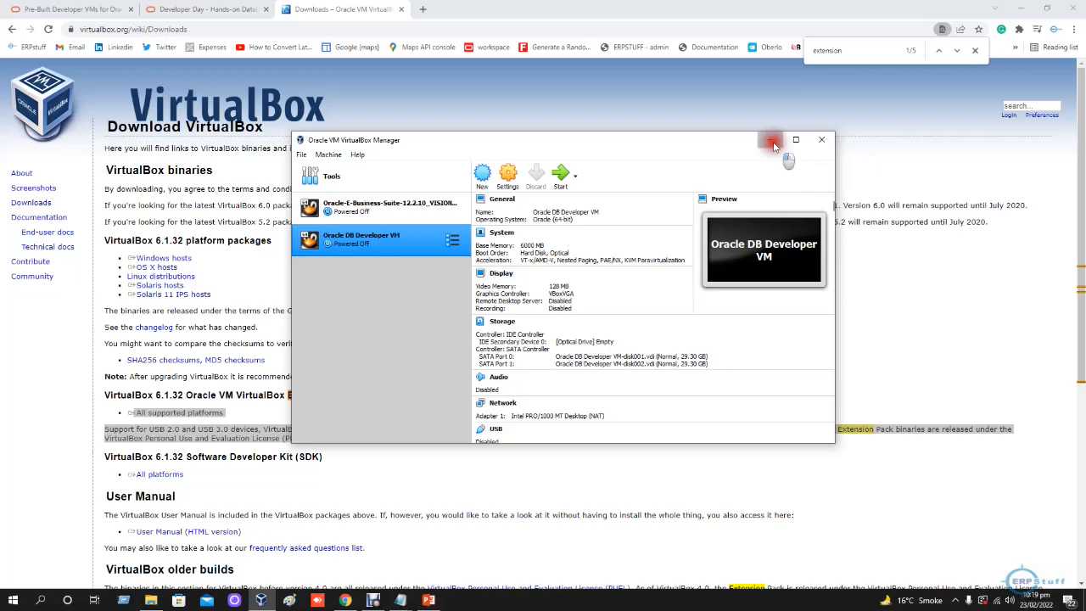